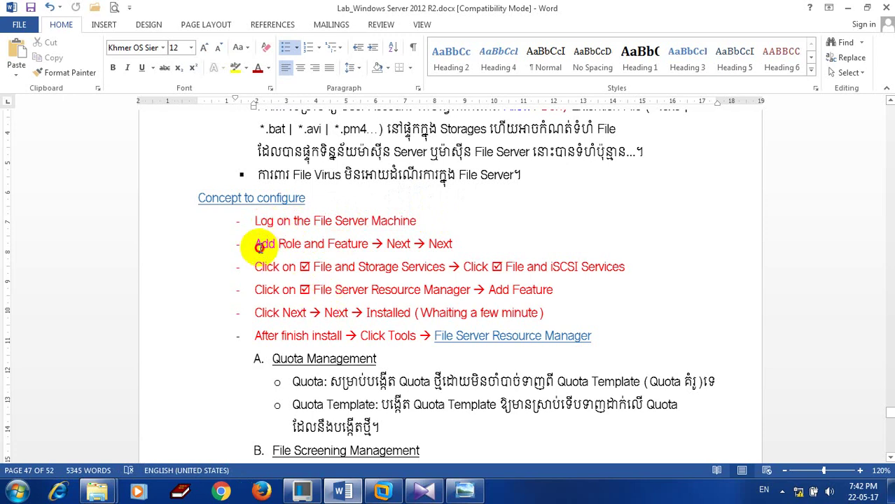
Highlight the Add Role and Feature, File and Storage Services and Server Resource Manager notes, then switch to VMware.
drag(256, 245, 369, 245)
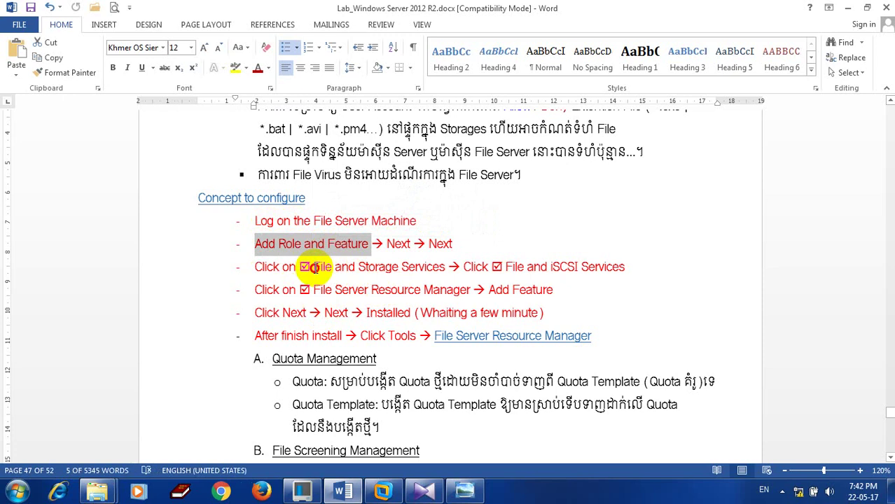
drag(315, 268, 392, 267)
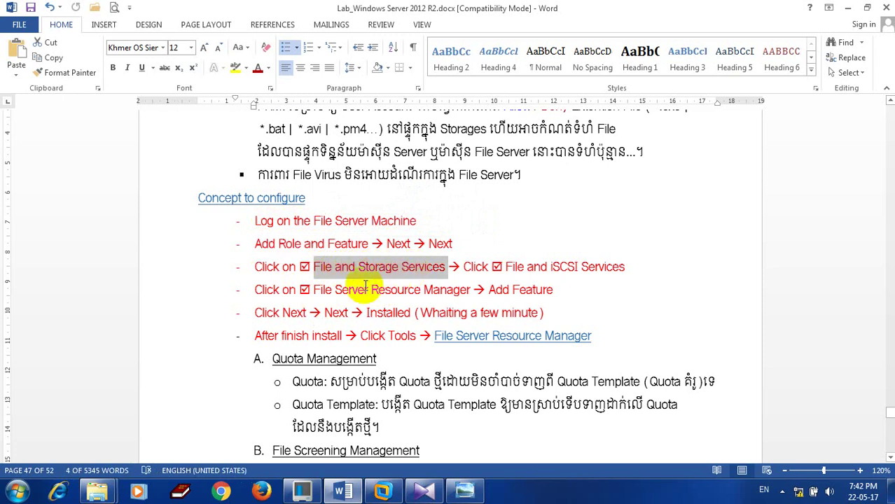
click(335, 290)
shift+click(468, 289)
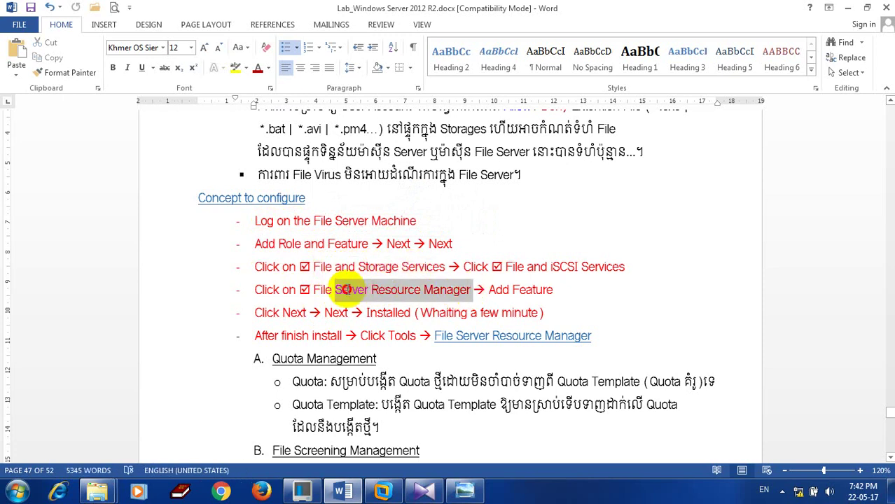
click(390, 290)
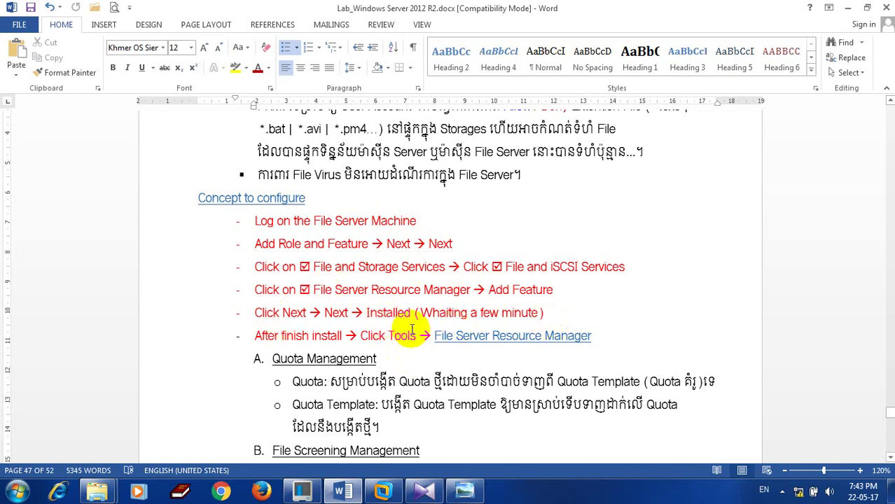
drag(429, 335, 294, 222)
click(384, 491)
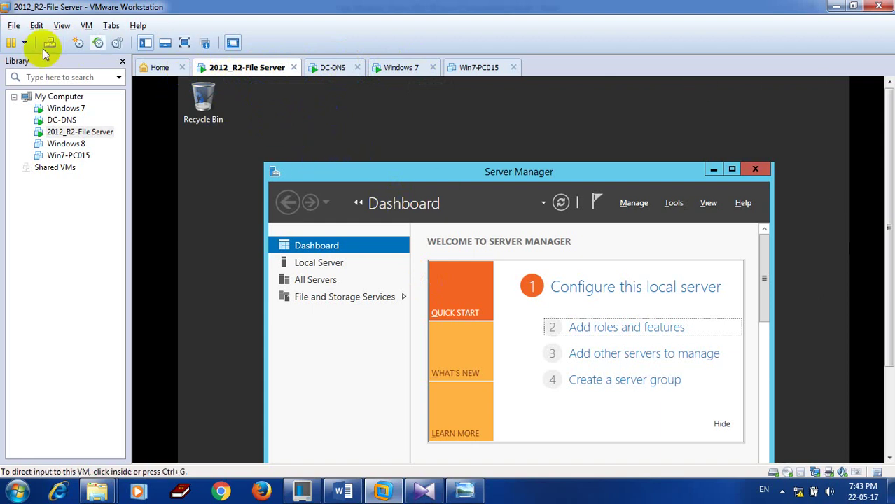
Show the file server VM full screen and launch the Add Roles and Features Wizard.
click(185, 42)
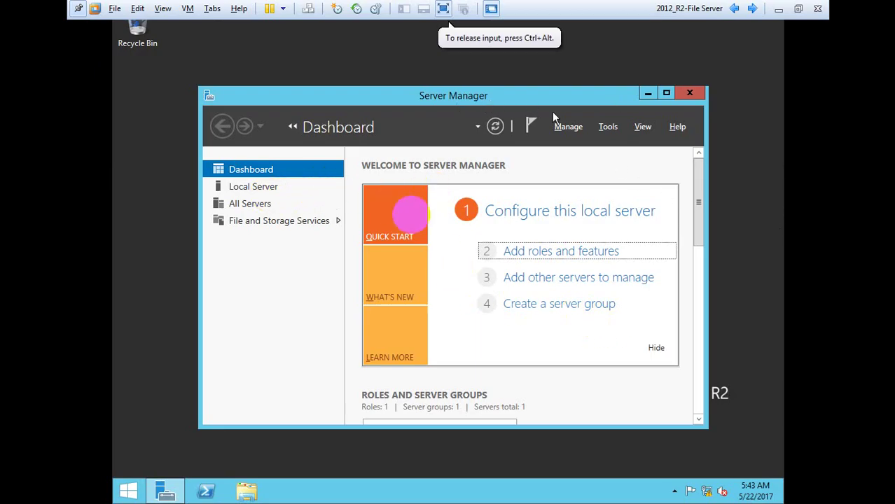
click(608, 129)
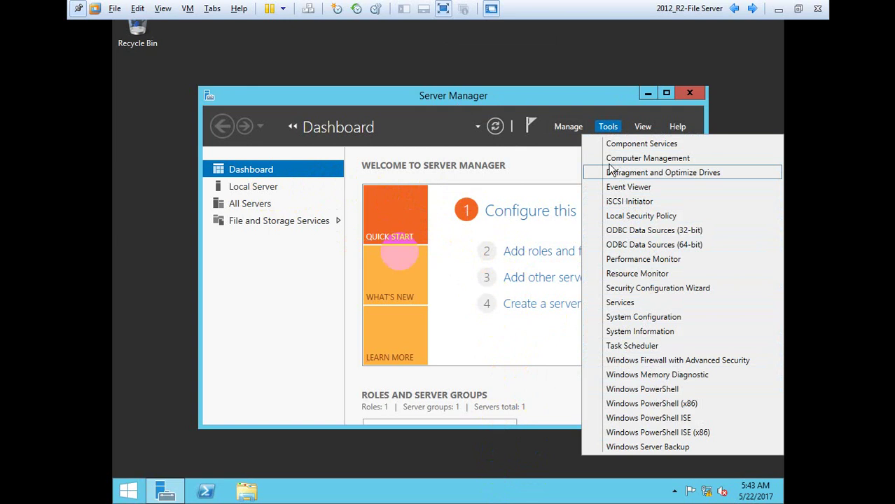
click(488, 99)
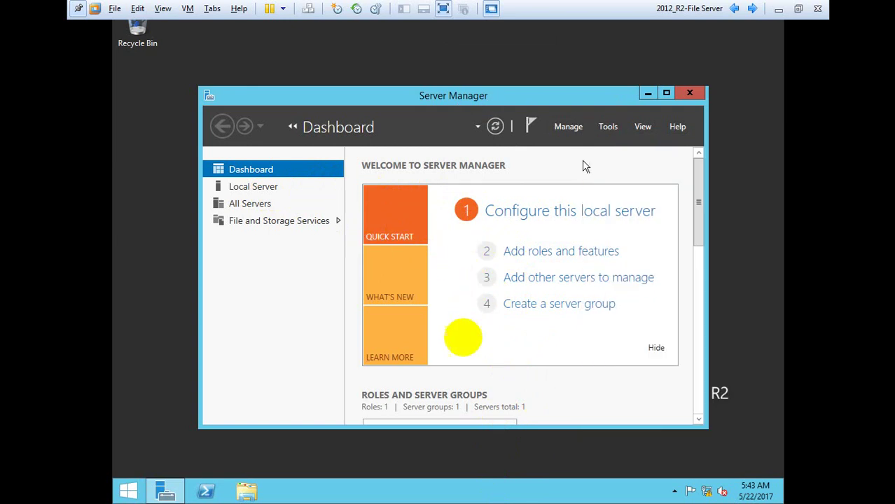
click(543, 253)
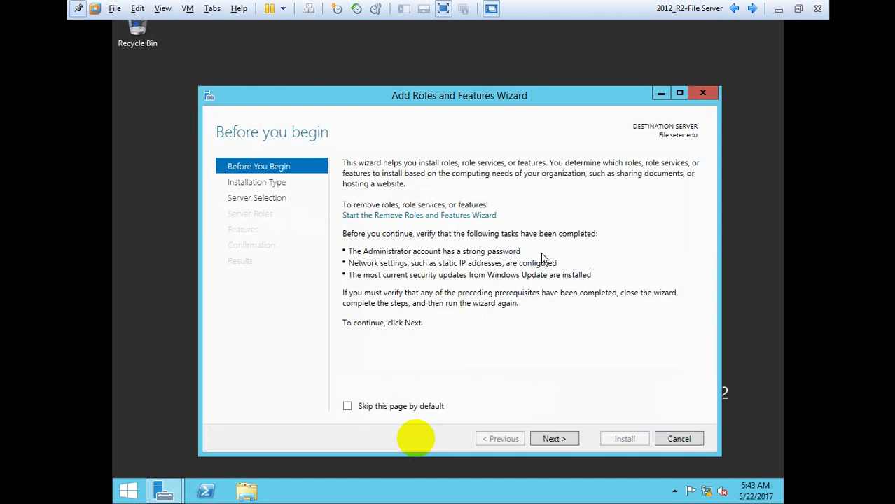
Advance the wizard with role-based installation and File.setec.edu as the destination server.
click(550, 439)
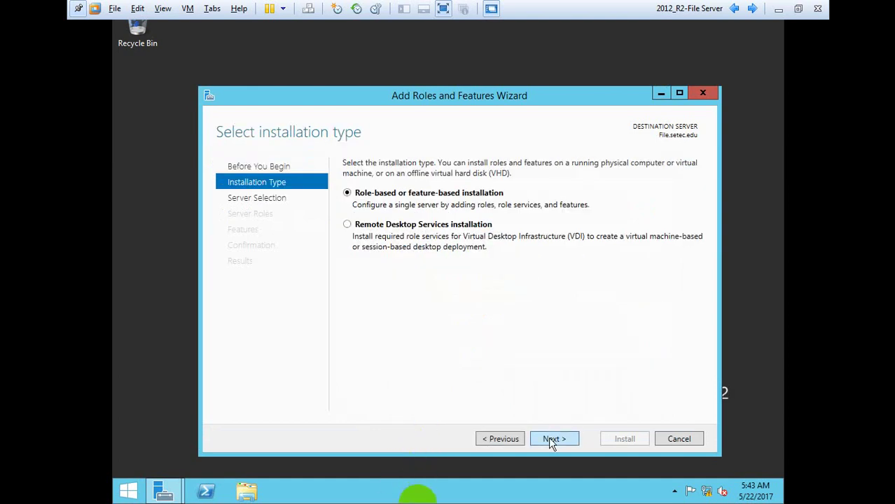
click(550, 439)
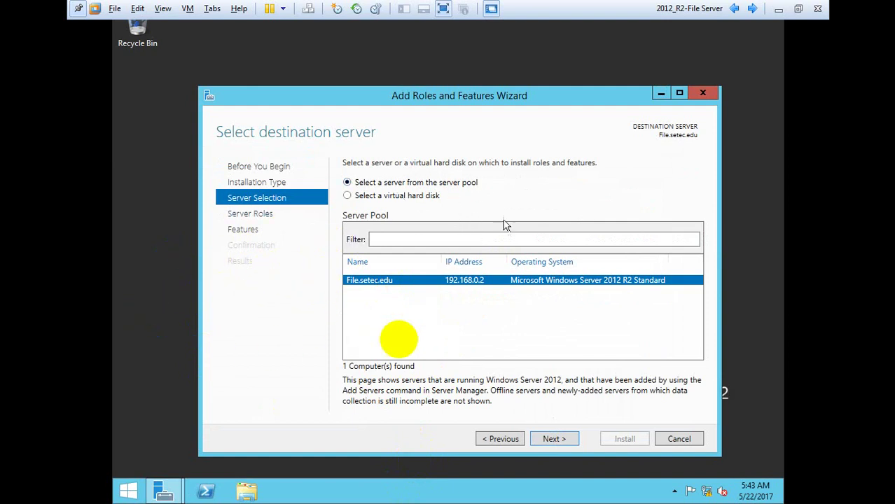
click(552, 439)
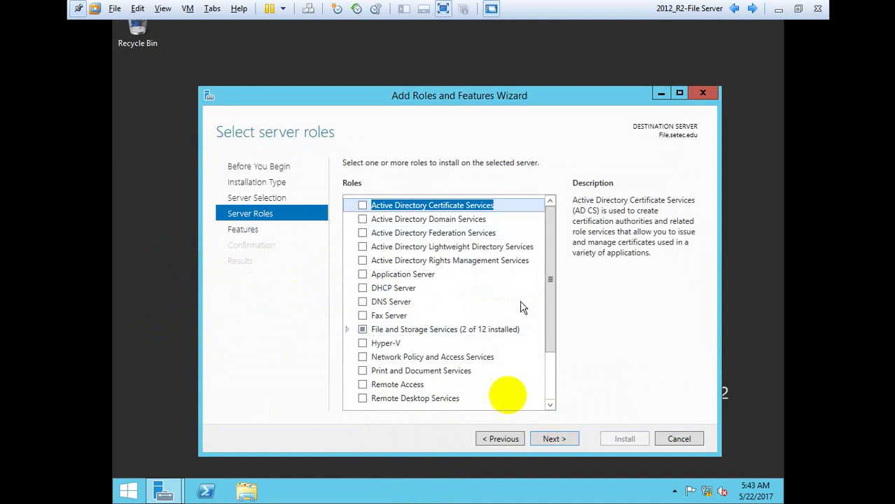
Expand File and Storage Services in the server roles list to reveal its sub-roles.
drag(551, 267, 543, 222)
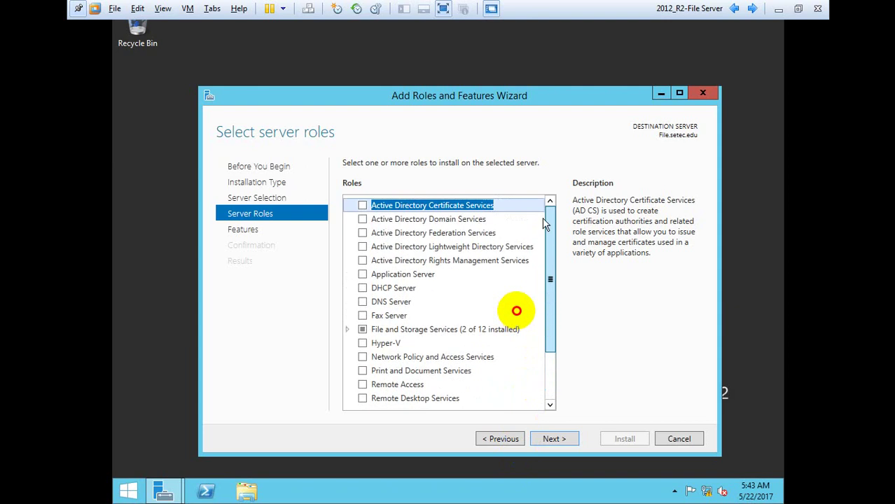
scroll(541, 301, down, 2)
scroll(529, 357, up, 3)
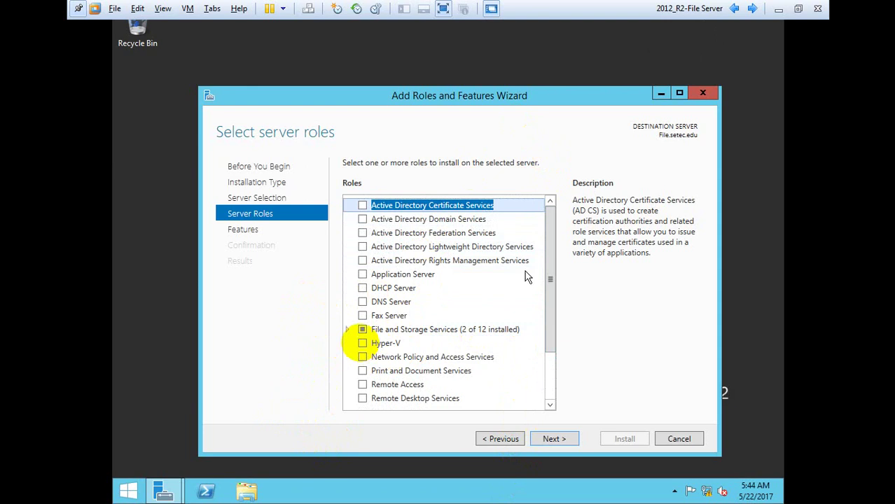
key(ctrl+alt)
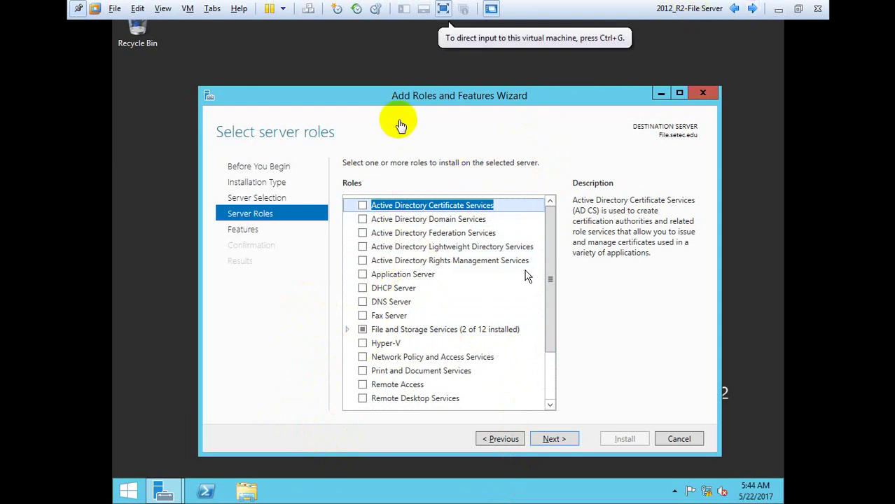
click(406, 99)
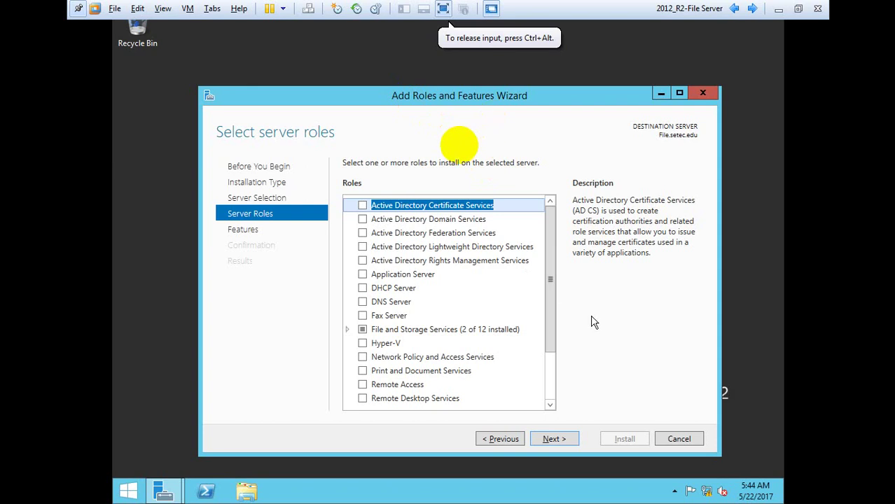
click(347, 331)
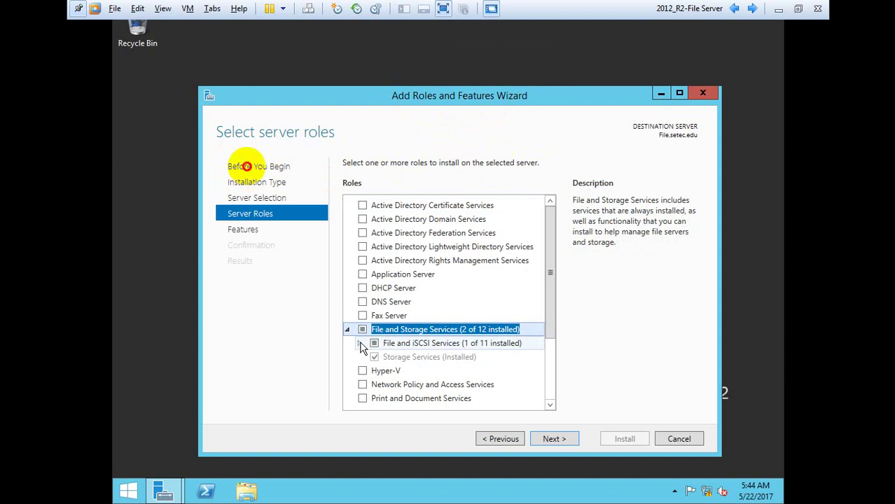
Check File Server Resource Manager under File and iSCSI Services and add its required management tools.
click(358, 343)
scroll(550, 290, down, 1)
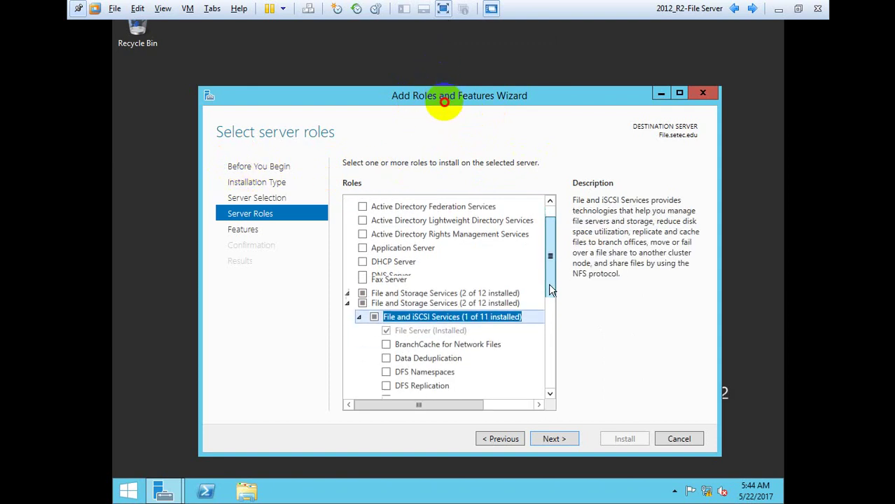
scroll(551, 309, down, 3)
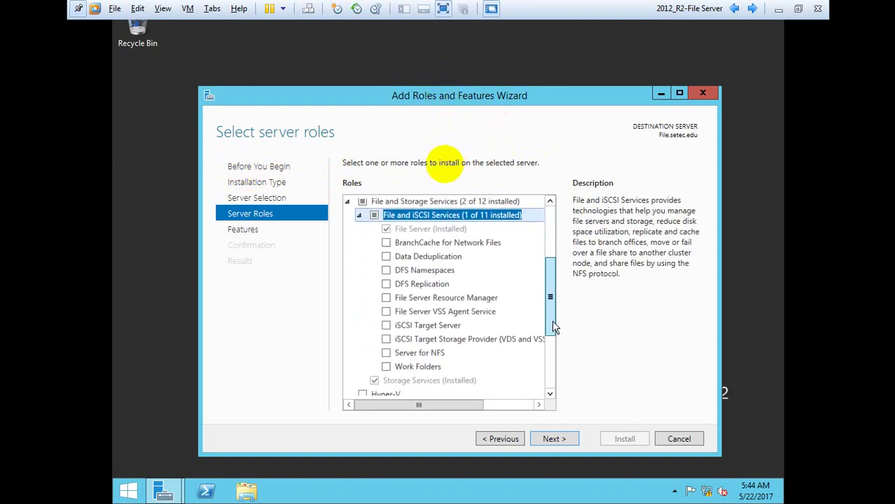
click(386, 299)
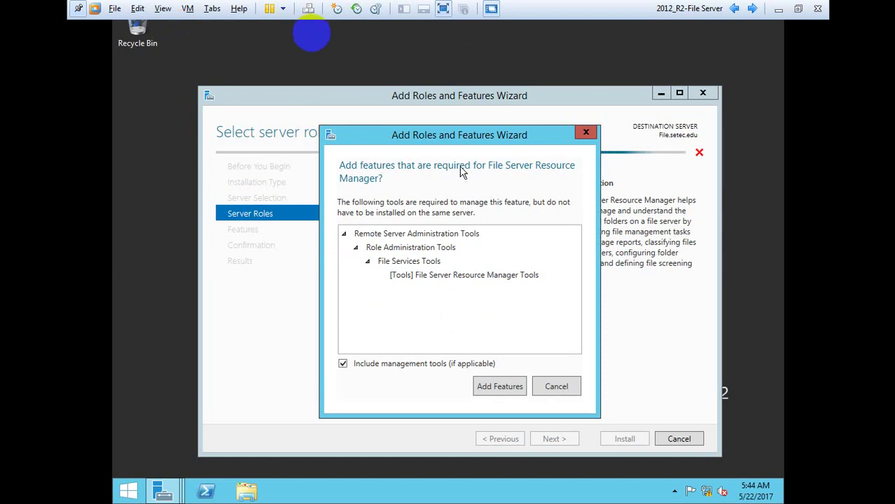
click(498, 389)
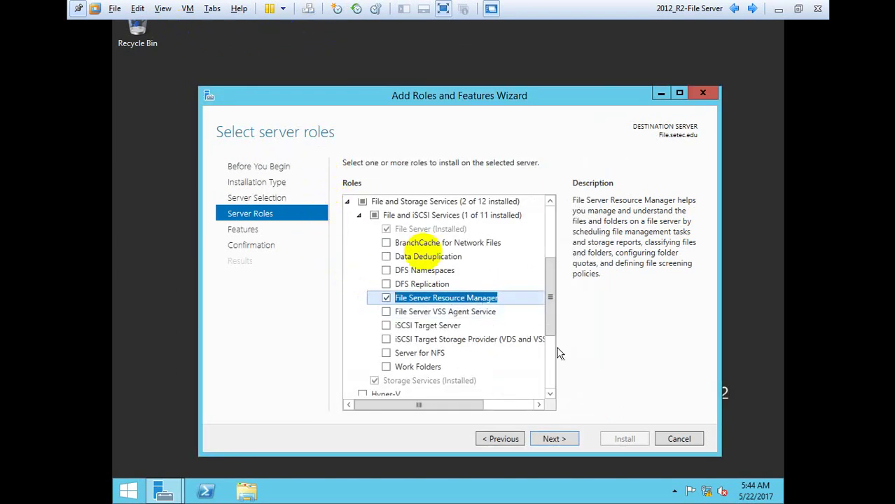
Skip extra features, allow automatic restart of the destination server, and start the installation.
click(552, 439)
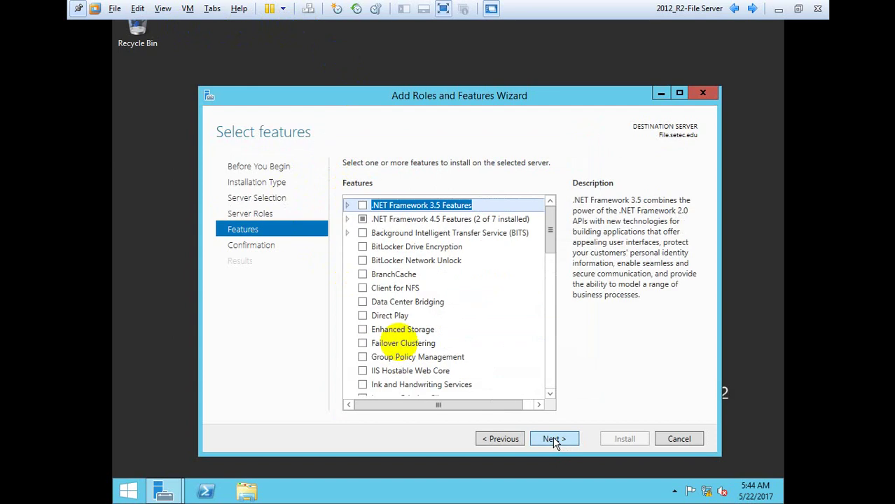
click(553, 439)
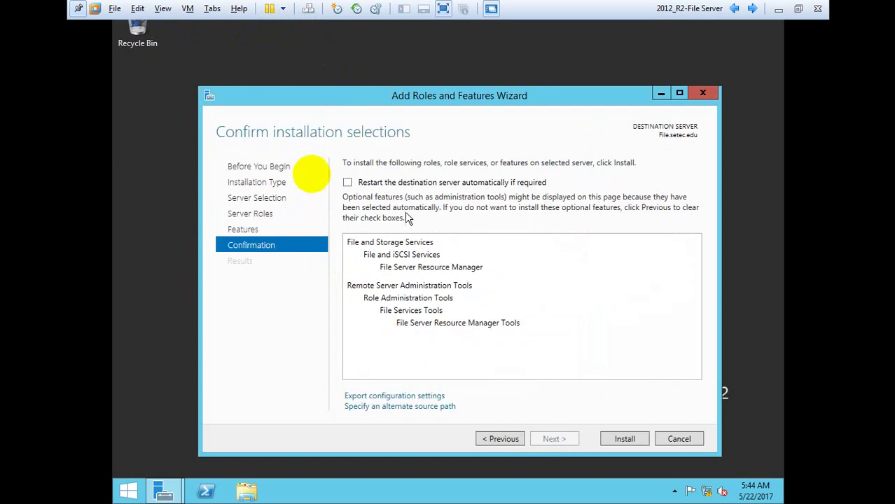
click(347, 183)
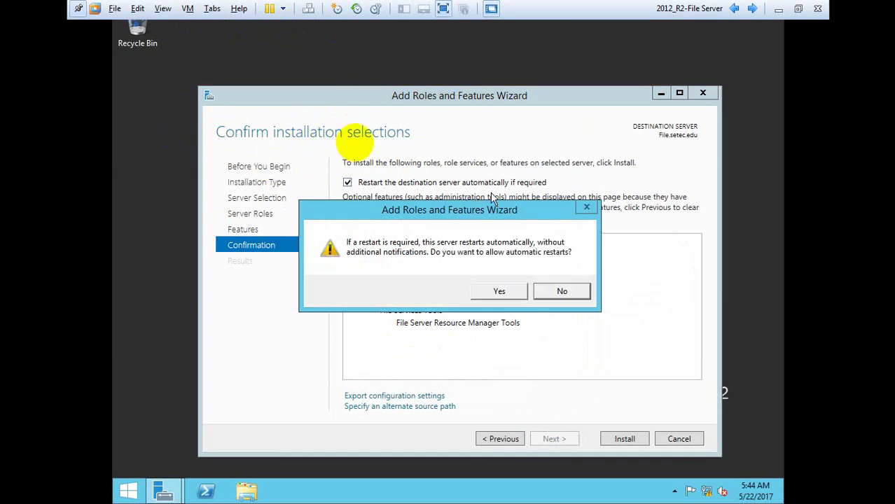
click(499, 292)
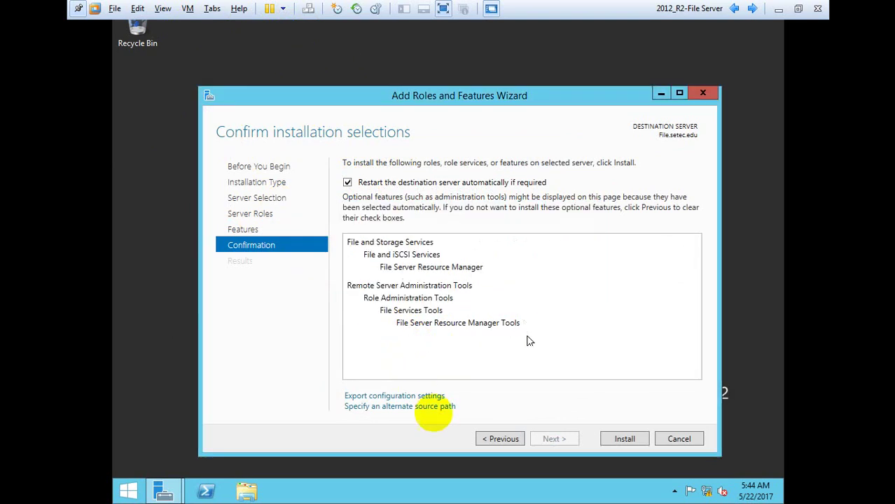
click(627, 439)
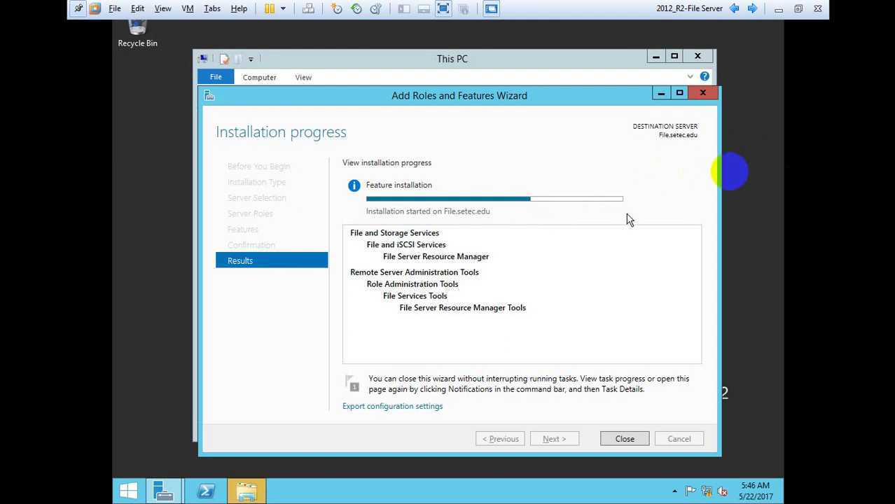
Close the Add Roles and Features Wizard after installation succeeds.
click(535, 286)
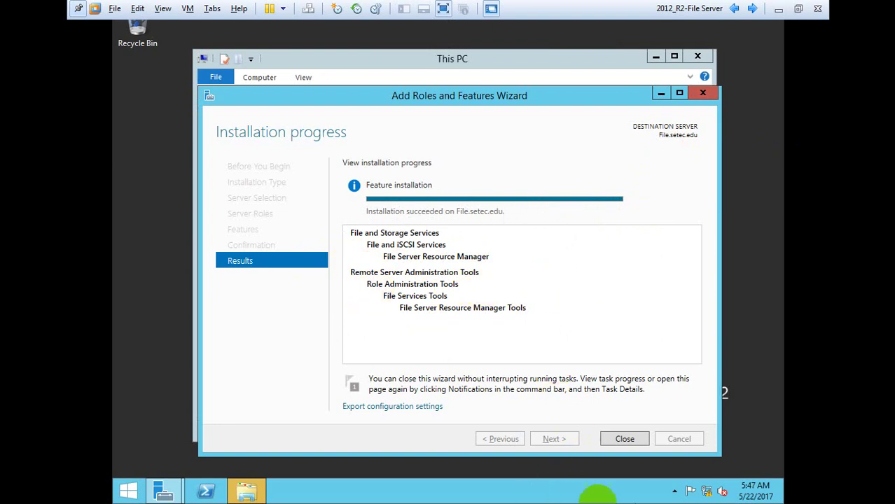
click(635, 437)
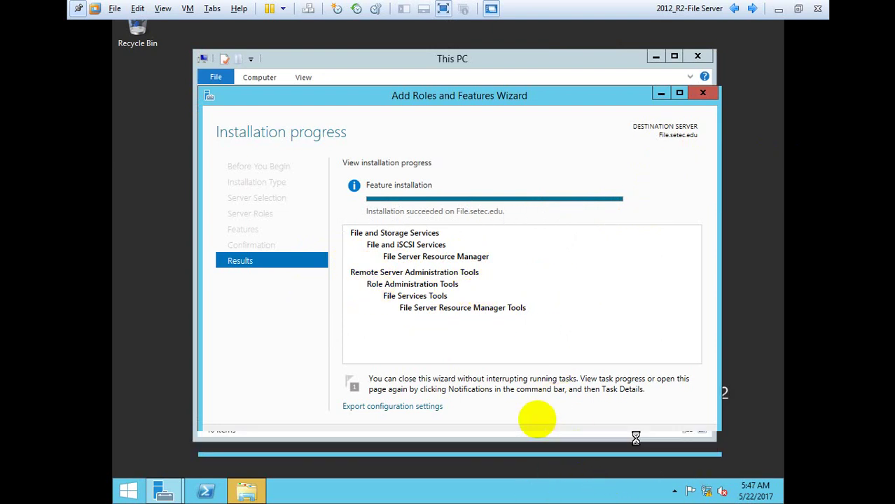
Close This PC and Server Manager, then refresh the desktop several times.
click(696, 57)
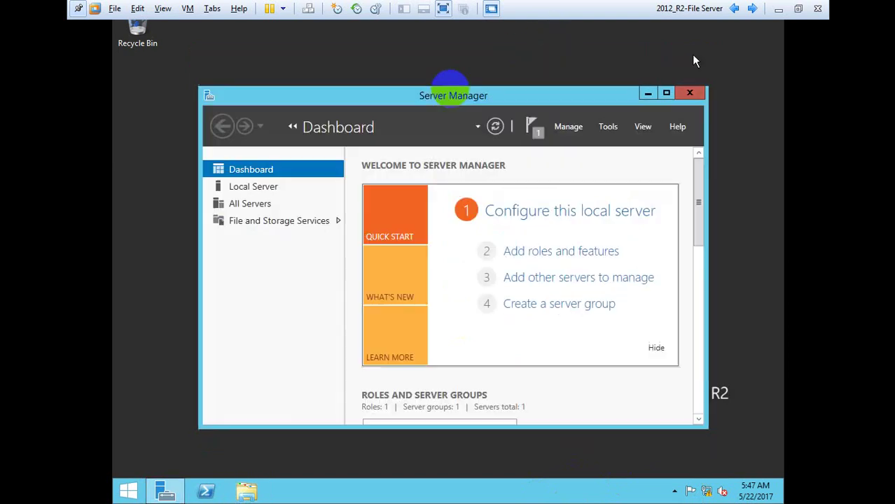
click(690, 94)
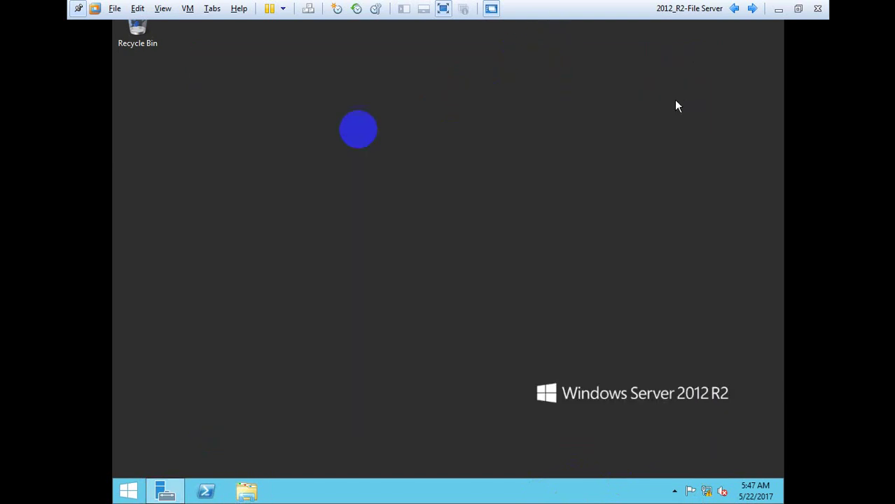
right_click(377, 174)
click(413, 217)
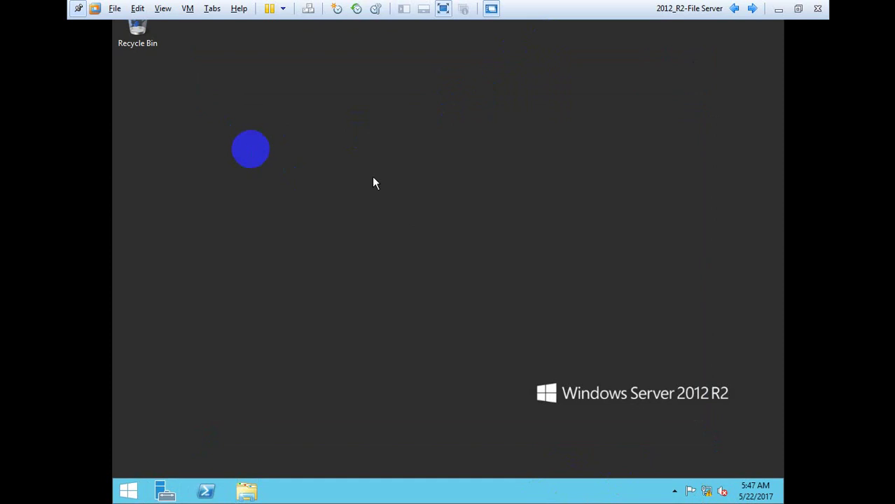
right_click(373, 179)
click(397, 212)
right_click(384, 188)
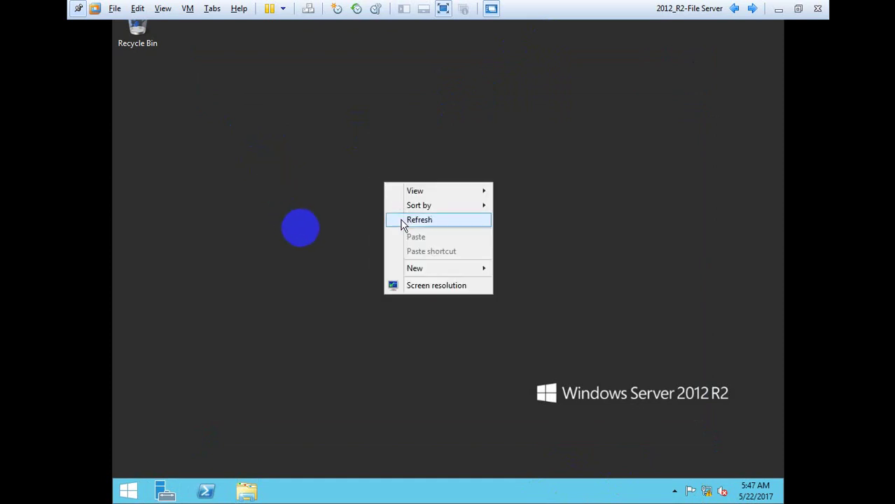
click(415, 219)
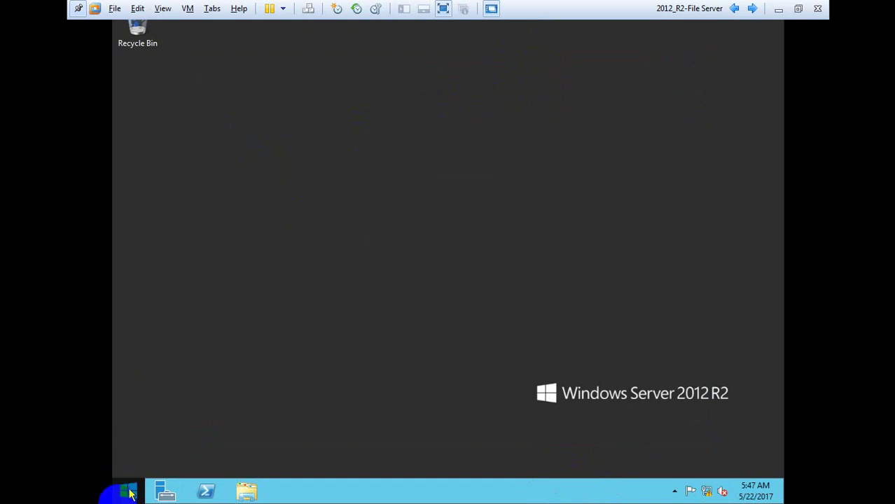
Restart the server from the Win+X menu, confirming the shutdown reason.
key(super+x)
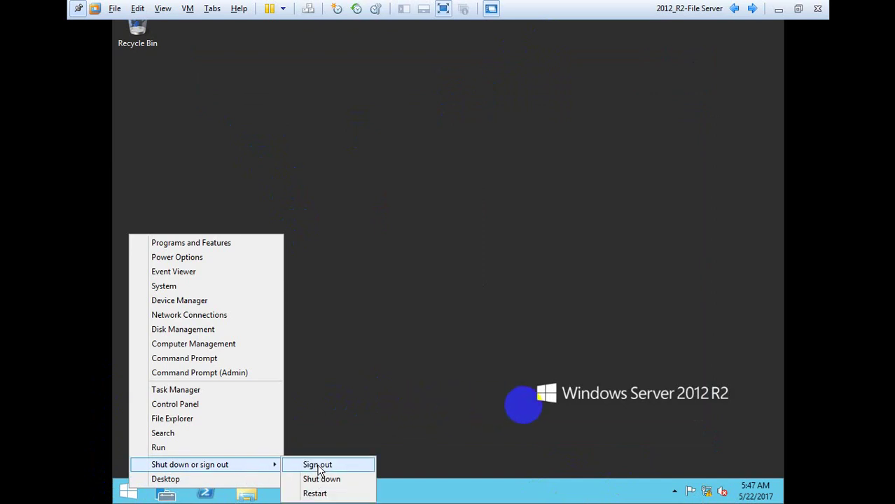
click(314, 493)
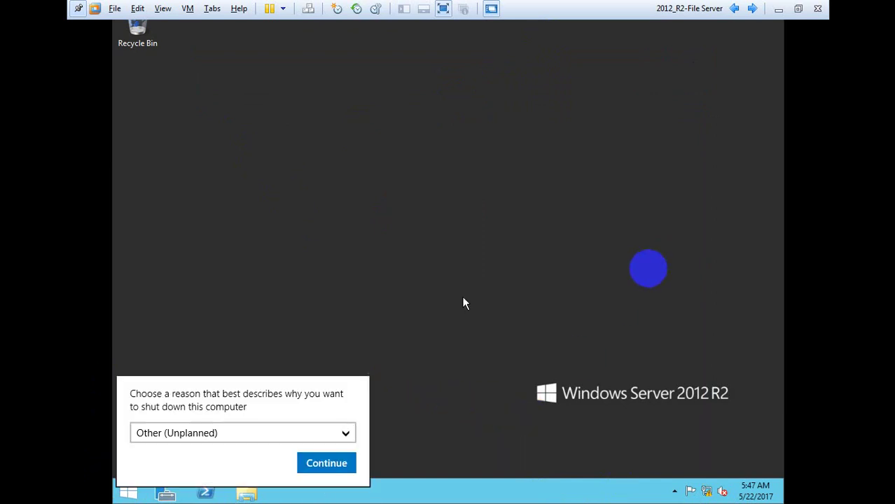
click(326, 461)
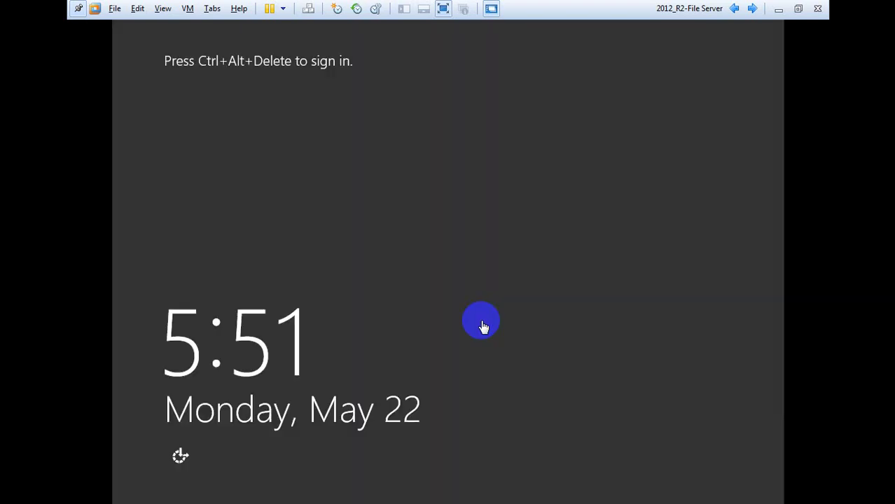
Sign in to the file server with the administrator account and its password.
click(417, 267)
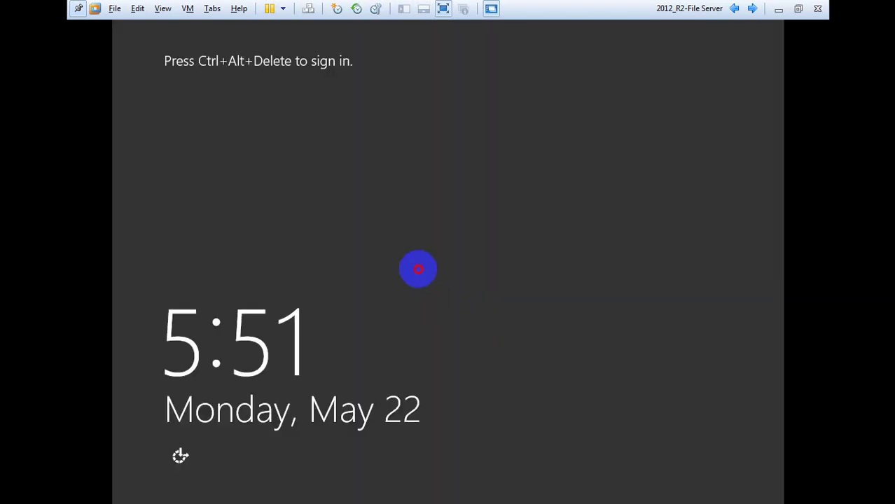
click(308, 10)
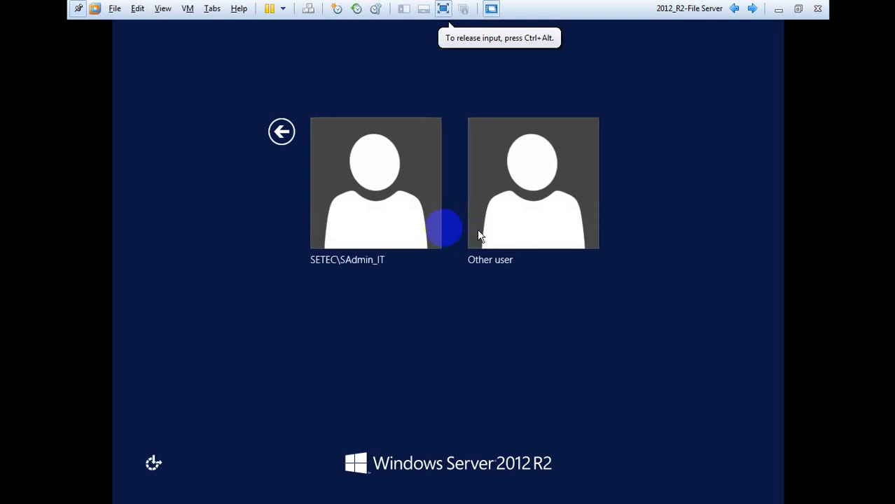
click(387, 219)
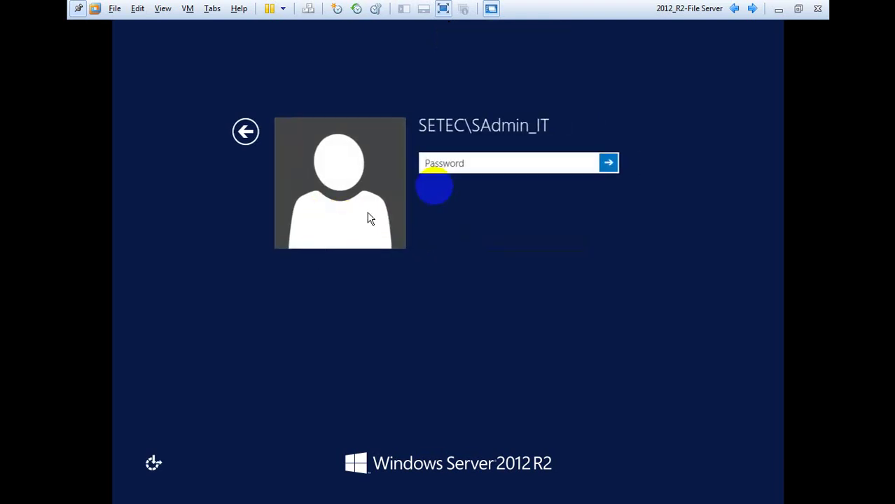
text(••)
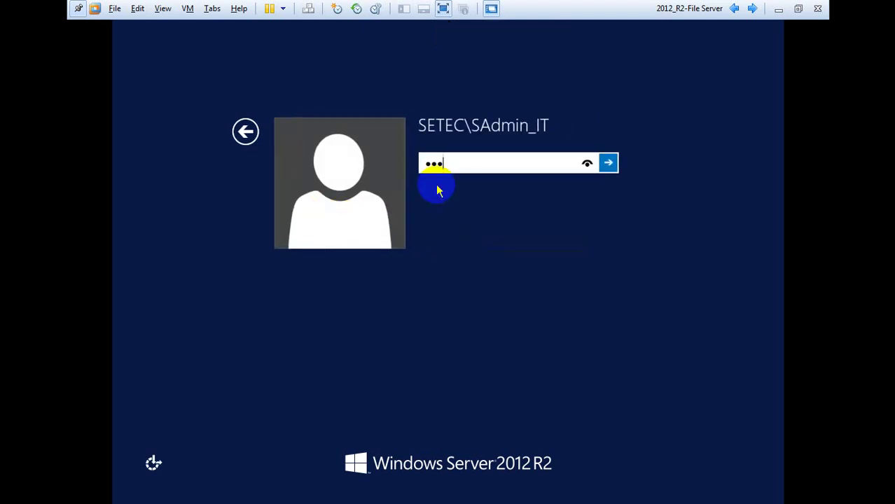
key(Return)
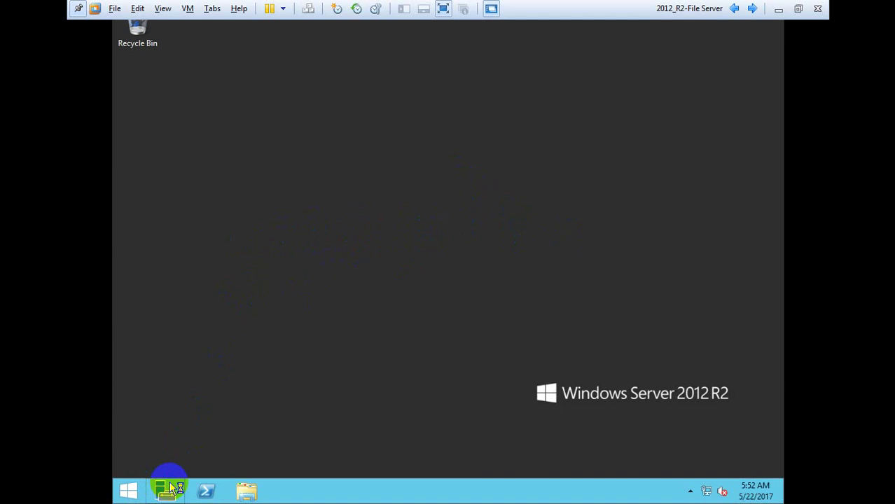
Launch File Server Resource Manager from Server Manager's Tools menu.
click(170, 489)
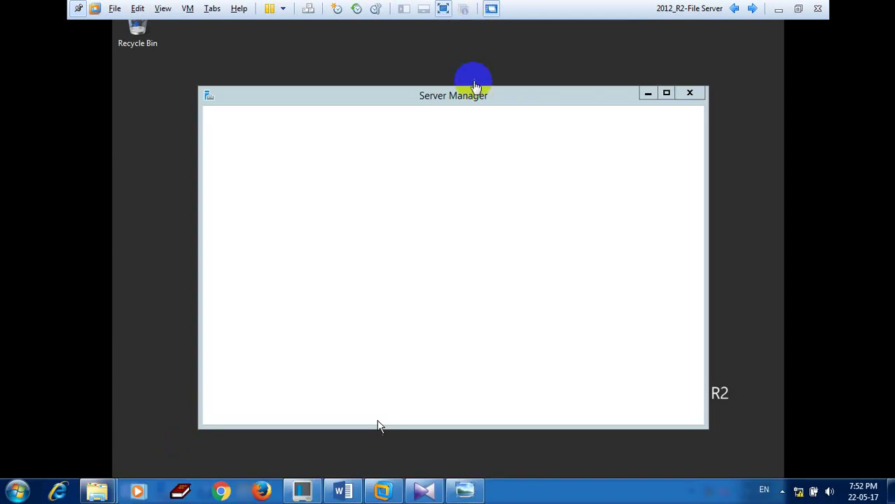
click(478, 98)
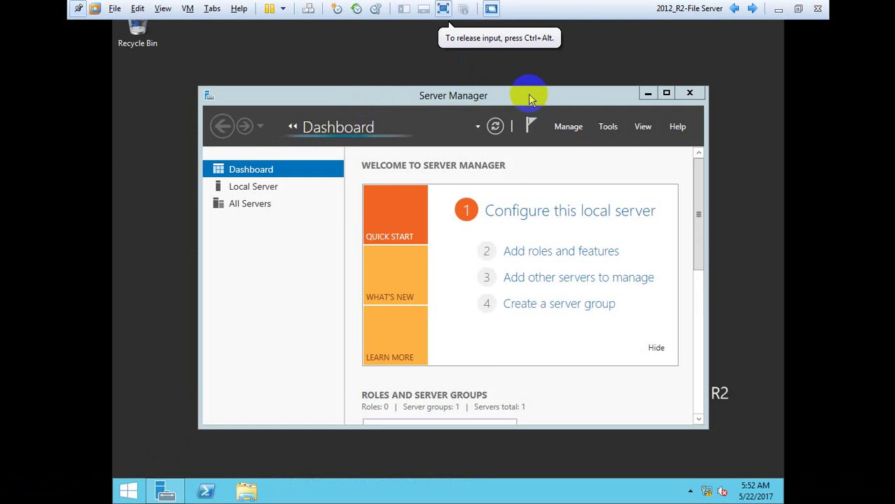
click(608, 129)
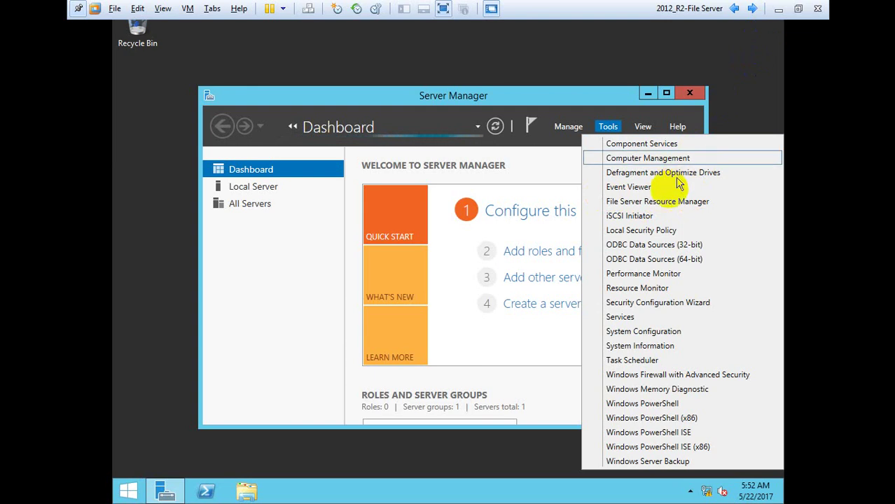
click(703, 201)
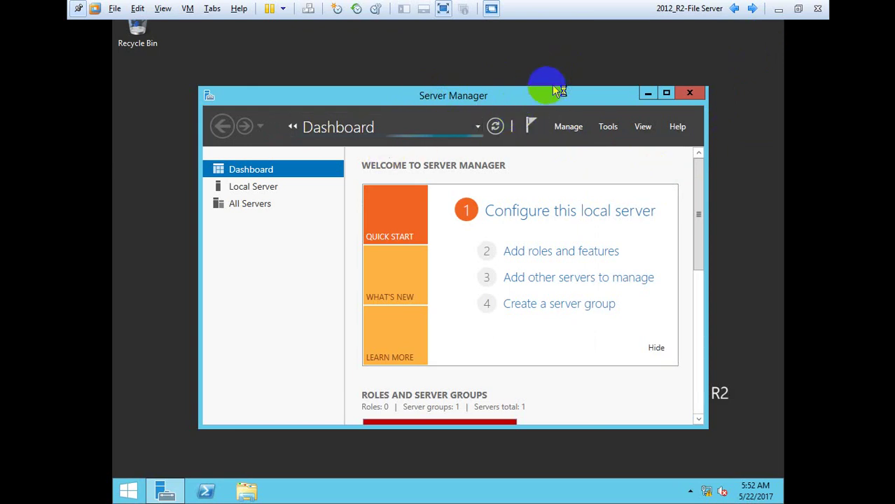
key(ctrl+alt)
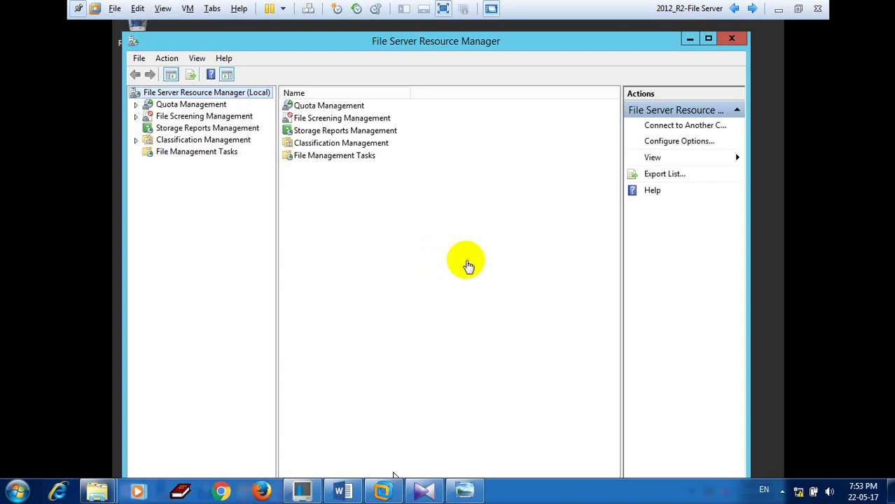
click(462, 259)
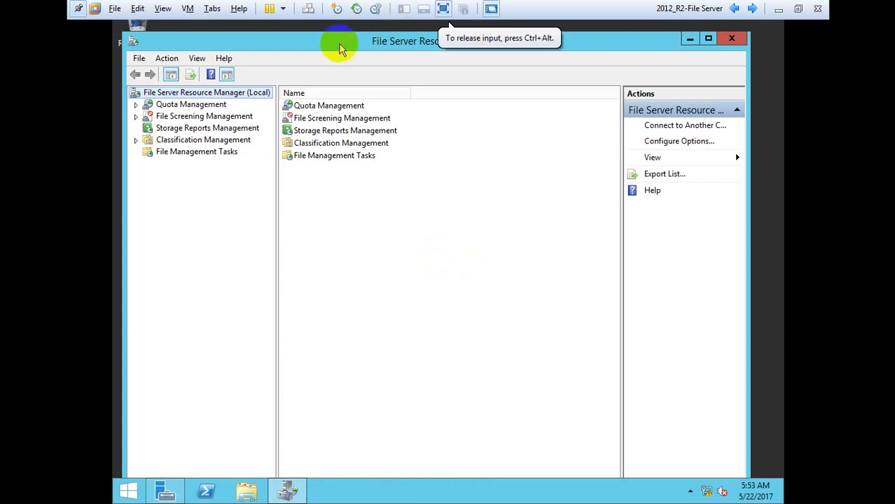
Expand Quota, File Screening and Classification Management, check Quota Templates, and return to the empty Quotas list.
drag(340, 49, 343, 69)
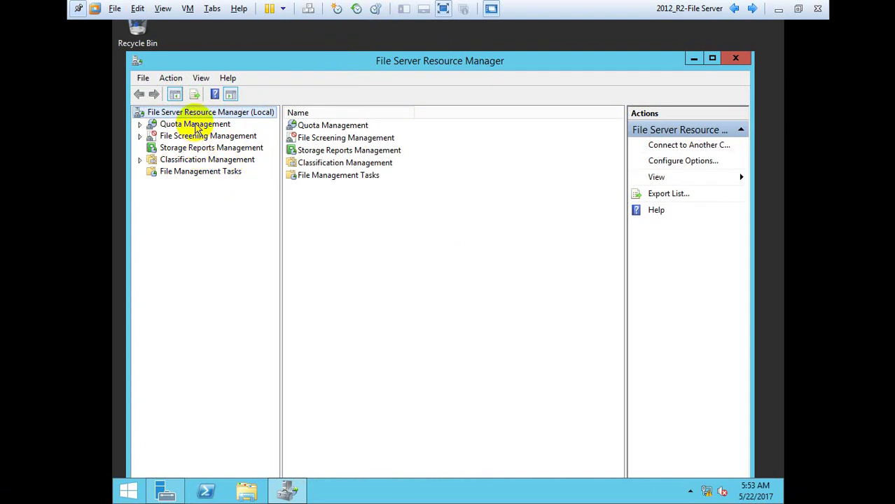
click(139, 124)
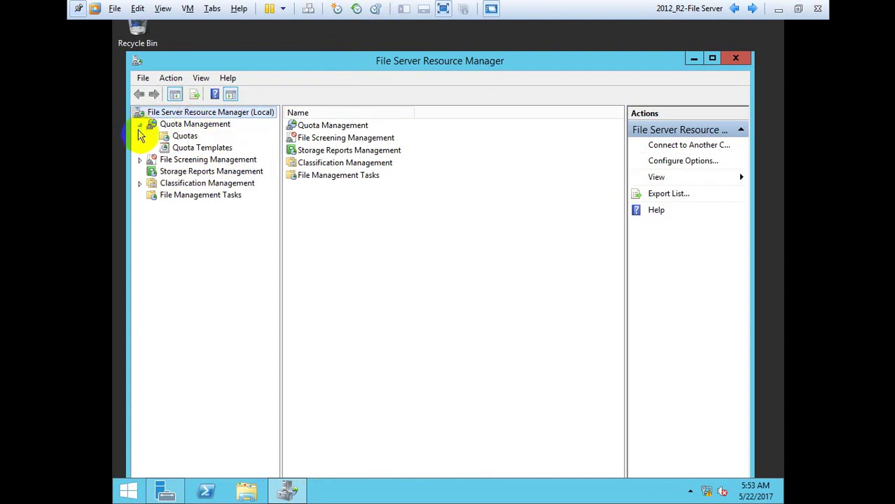
click(140, 160)
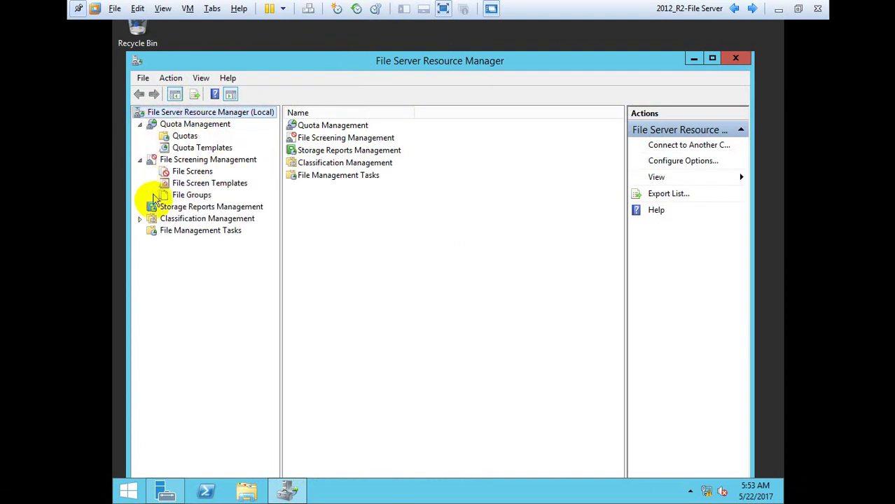
click(140, 218)
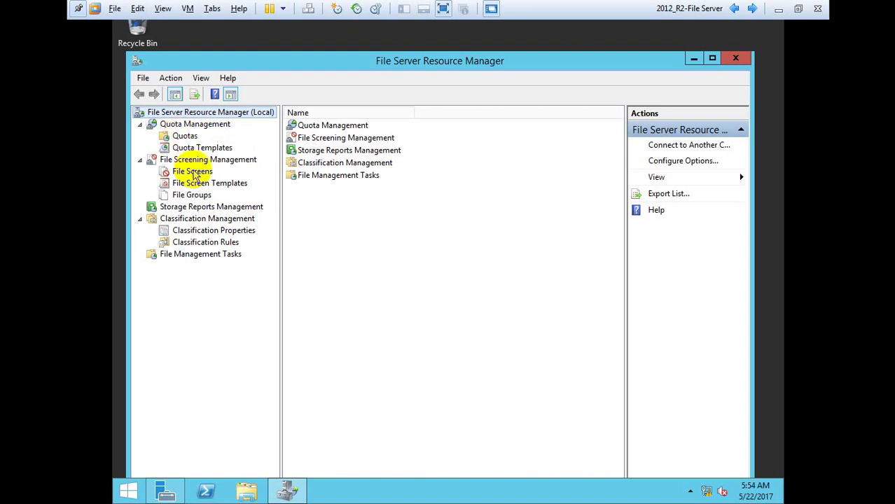
click(185, 136)
click(192, 147)
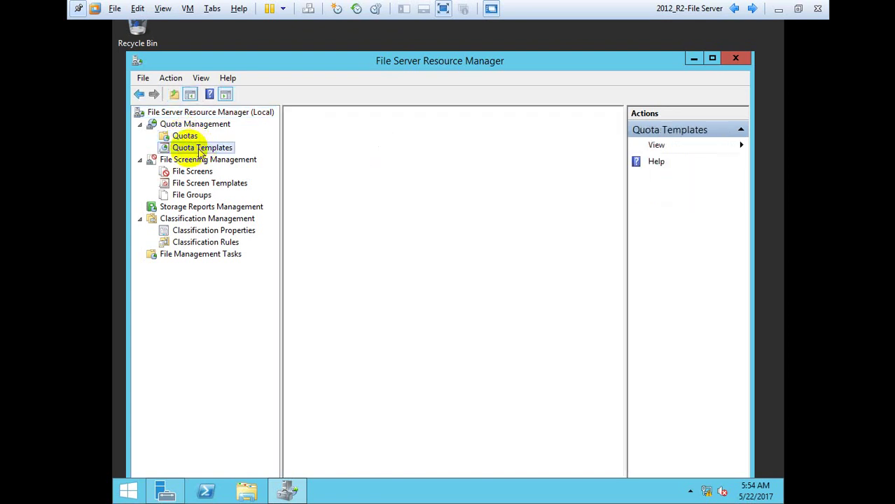
click(184, 136)
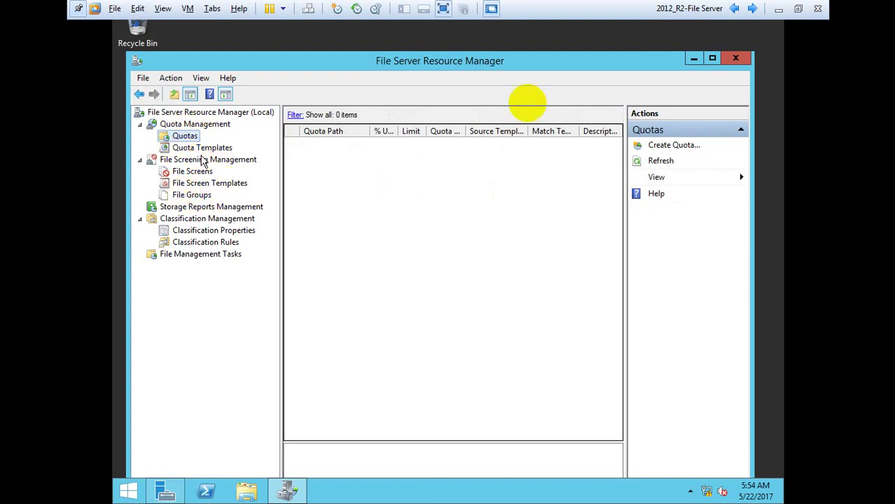
click(778, 12)
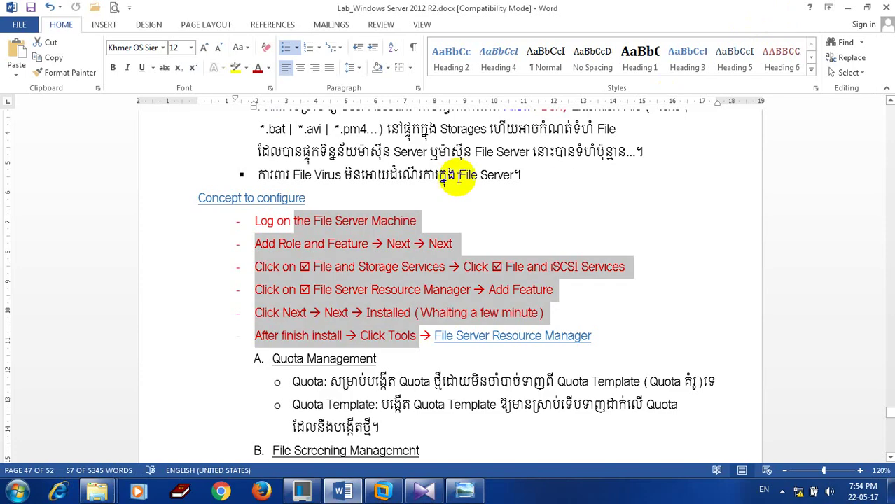
click(436, 198)
scroll(431, 222, down, 3)
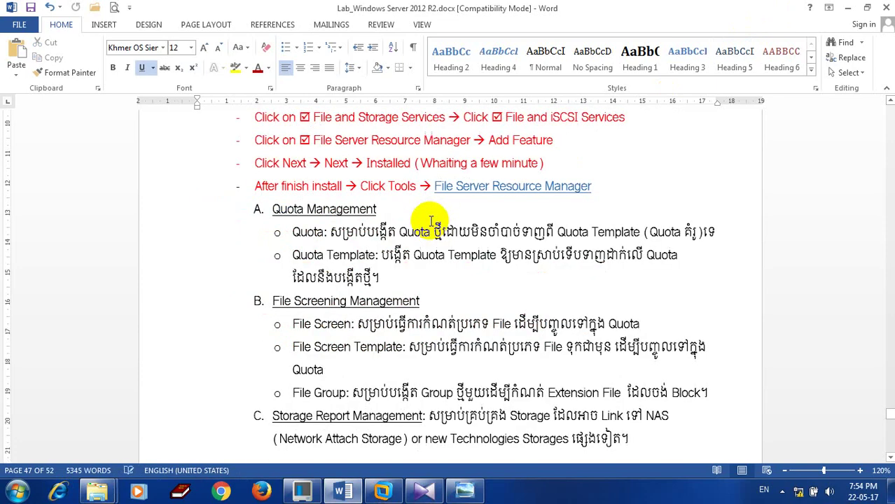
scroll(420, 217, down, 3)
scroll(420, 216, up, 2)
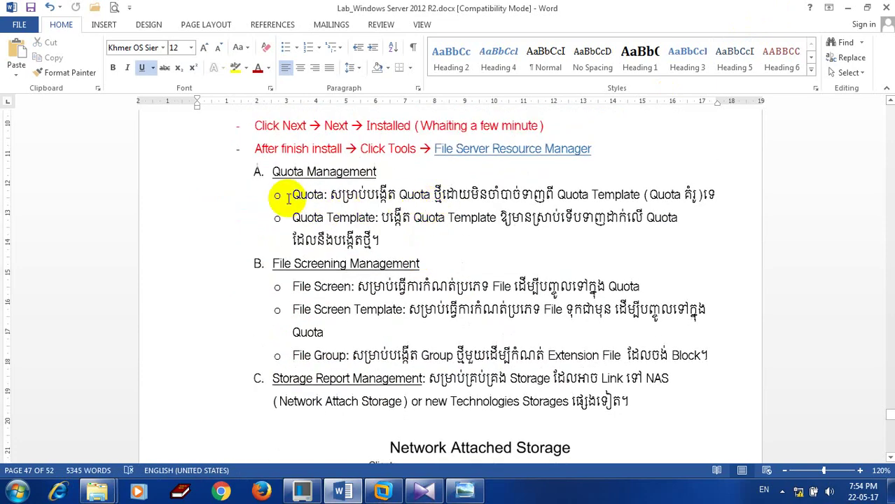
drag(291, 195, 378, 219)
click(604, 194)
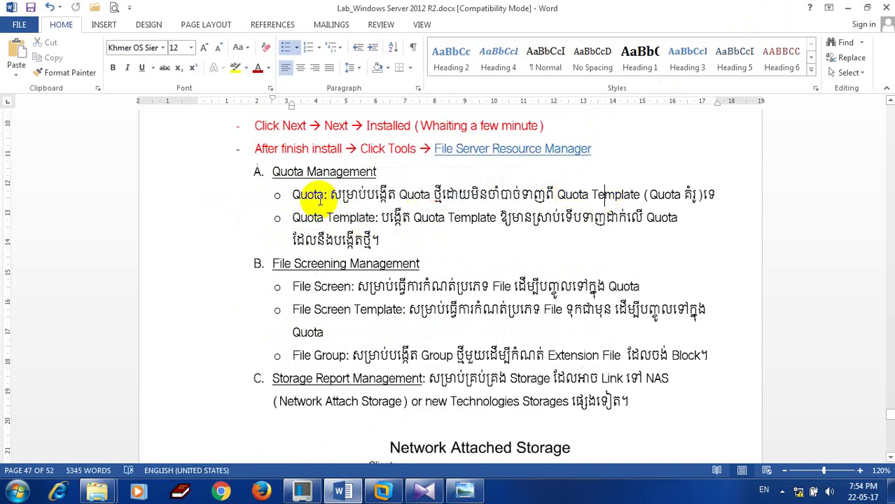
drag(291, 195, 367, 196)
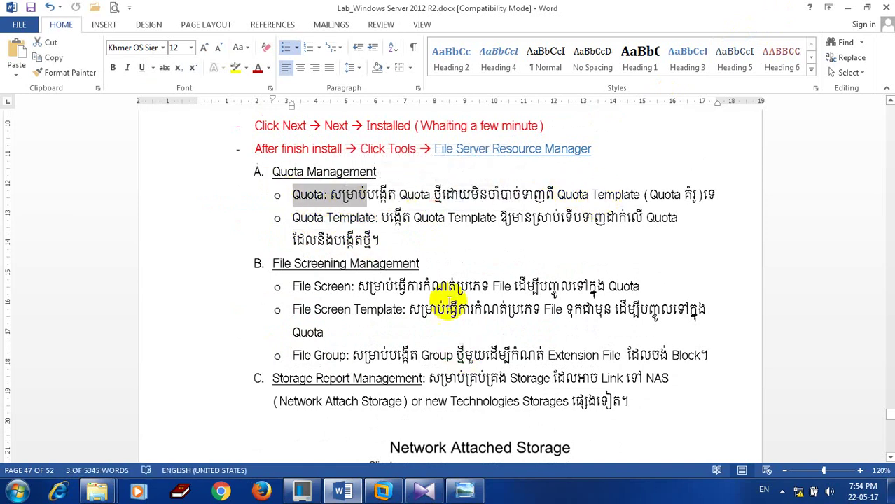
click(460, 195)
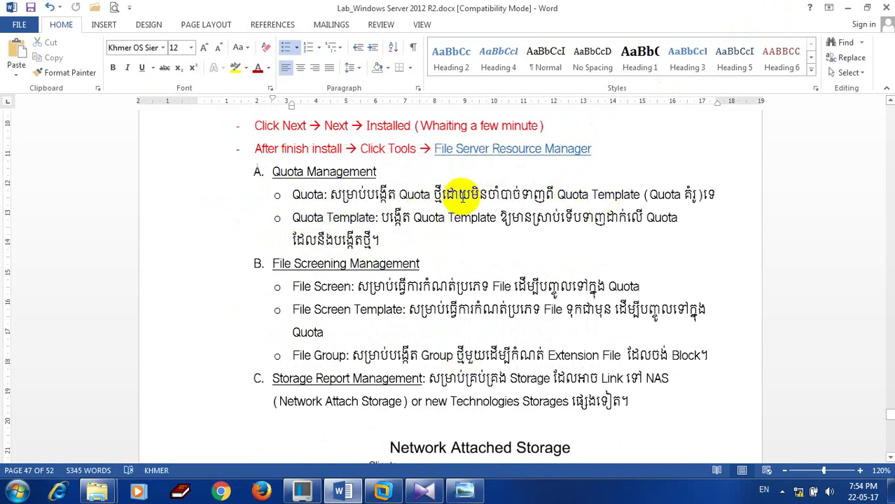
drag(329, 195, 430, 195)
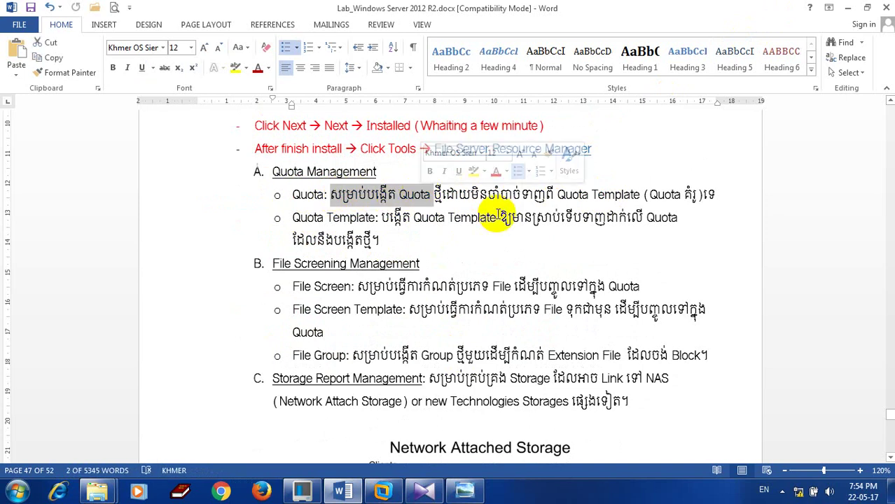
click(438, 197)
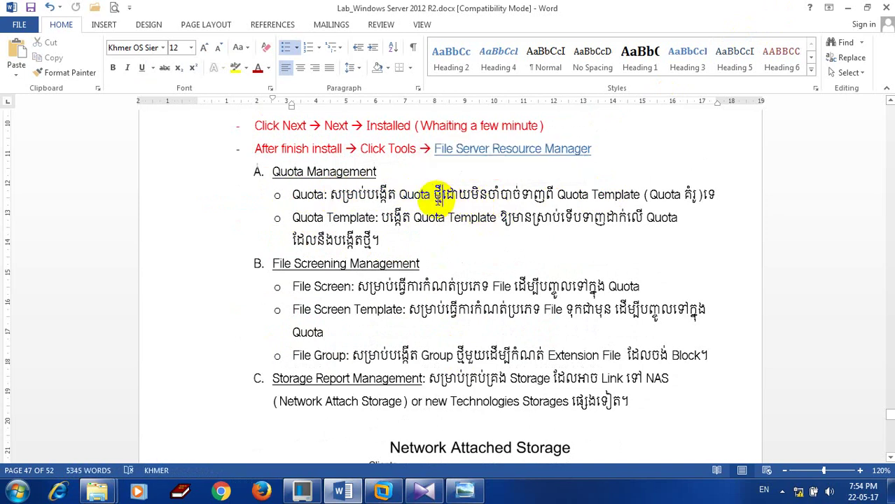
drag(439, 197, 476, 193)
click(476, 194)
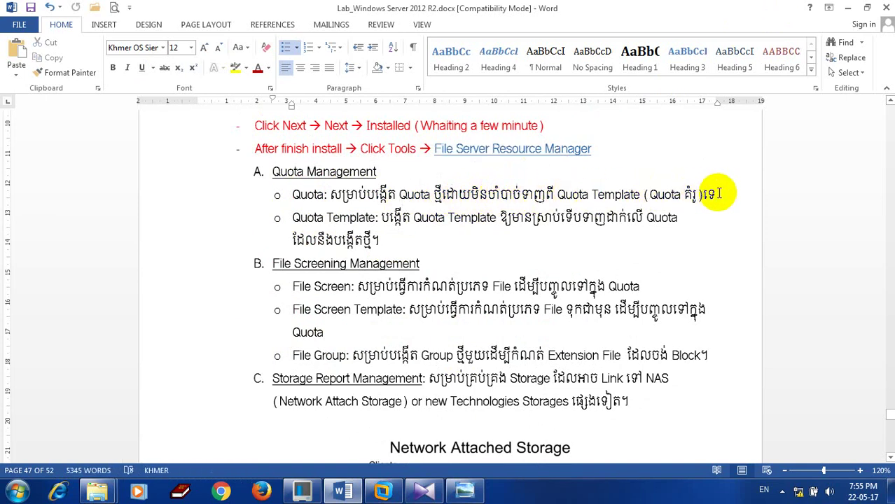
drag(716, 194, 411, 195)
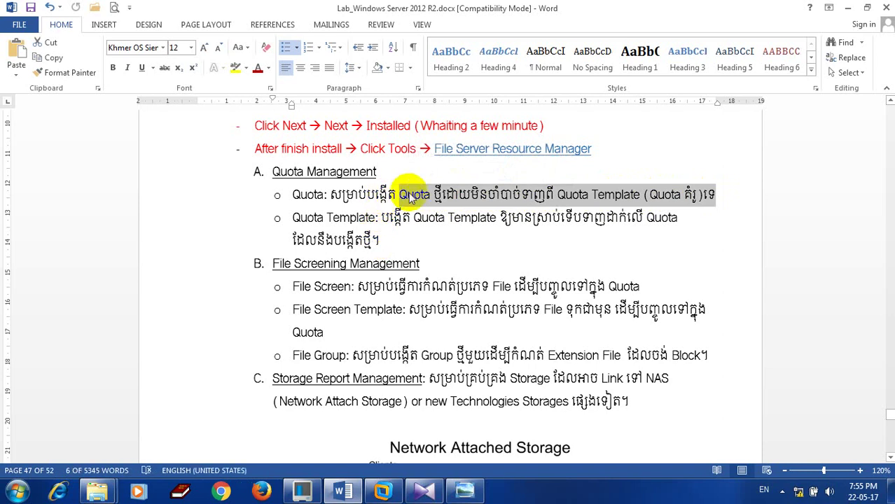
click(455, 195)
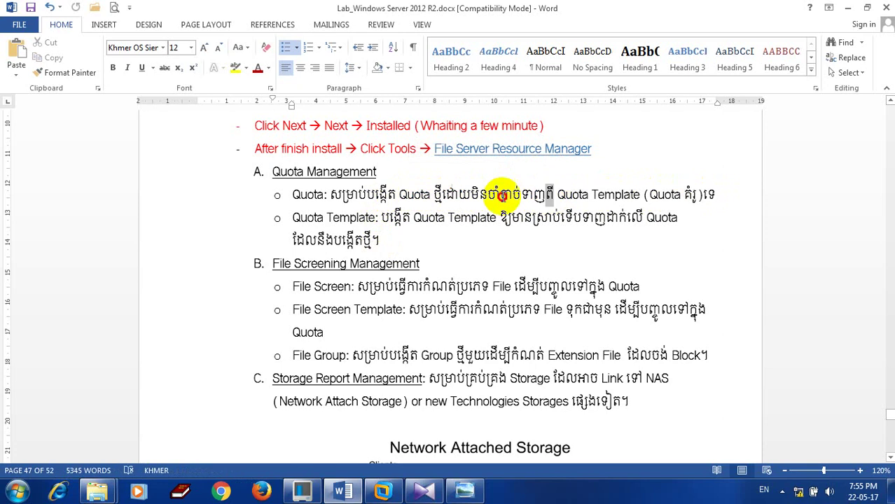
mouse_move(502, 195)
mouse_down()
mouse_move(341, 194)
mouse_move(495, 195)
mouse_up()
click(329, 196)
click(501, 196)
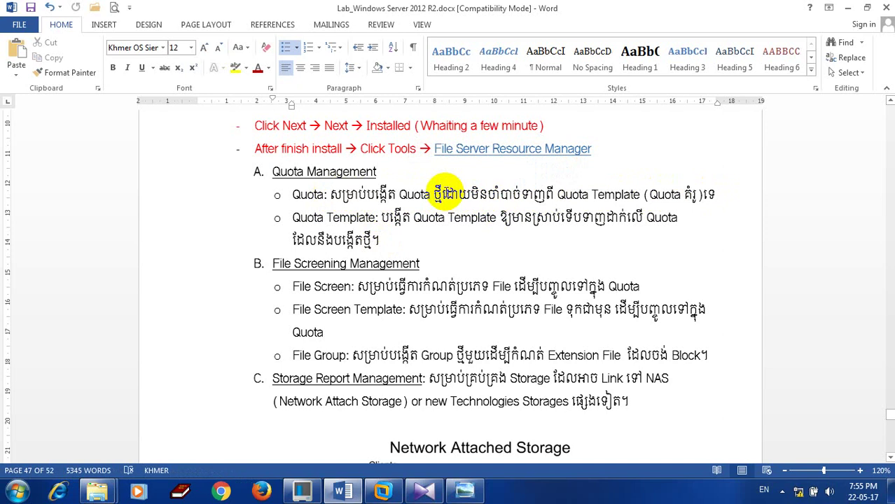
drag(445, 195, 515, 194)
click(514, 195)
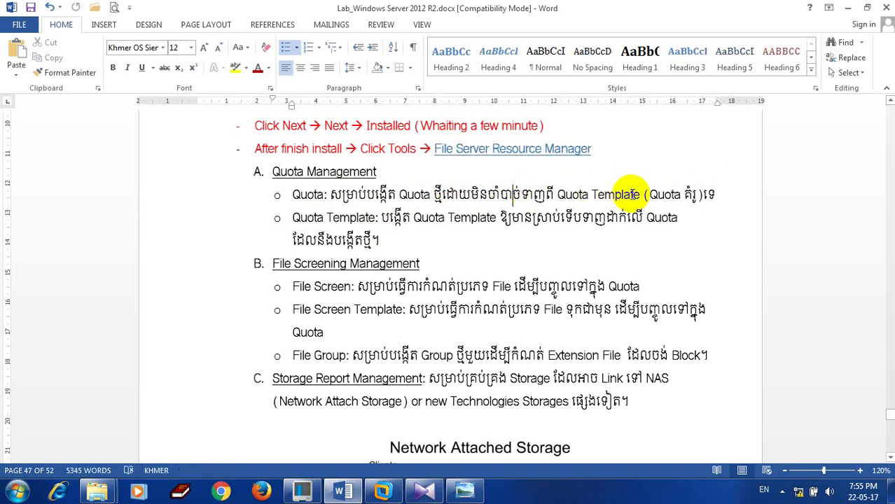
drag(632, 194, 559, 195)
click(474, 195)
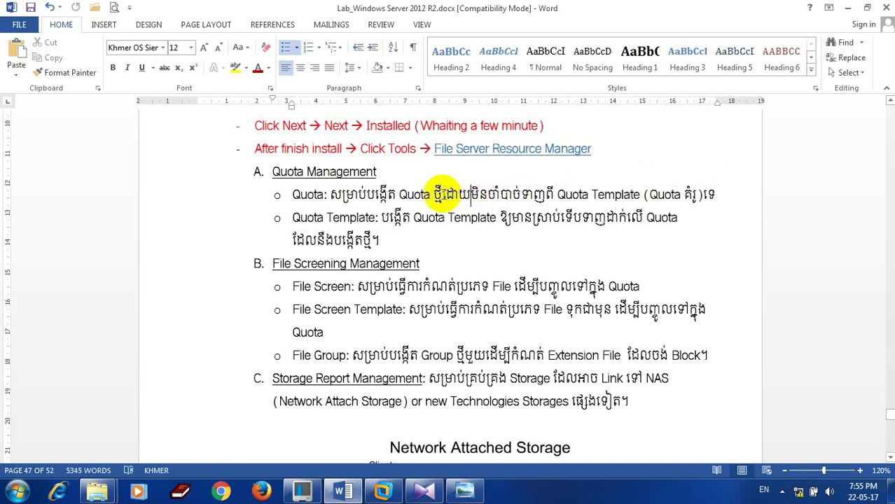
drag(368, 196, 406, 195)
click(444, 195)
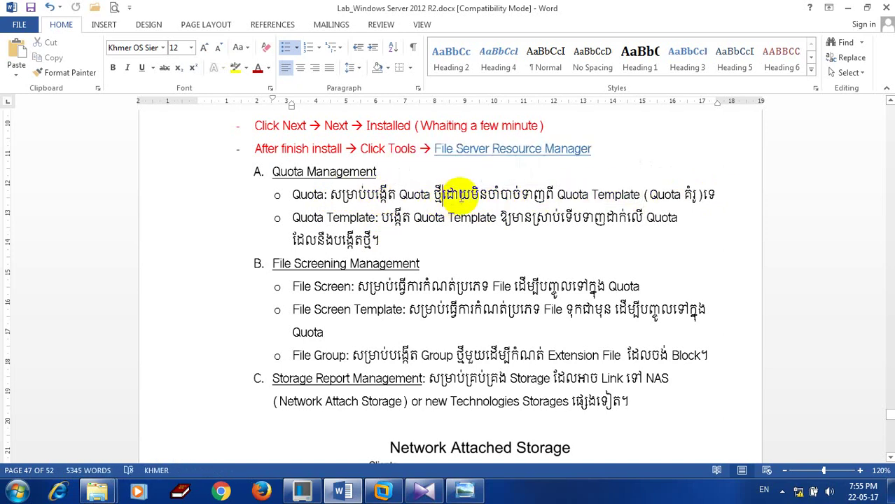
drag(721, 195, 443, 195)
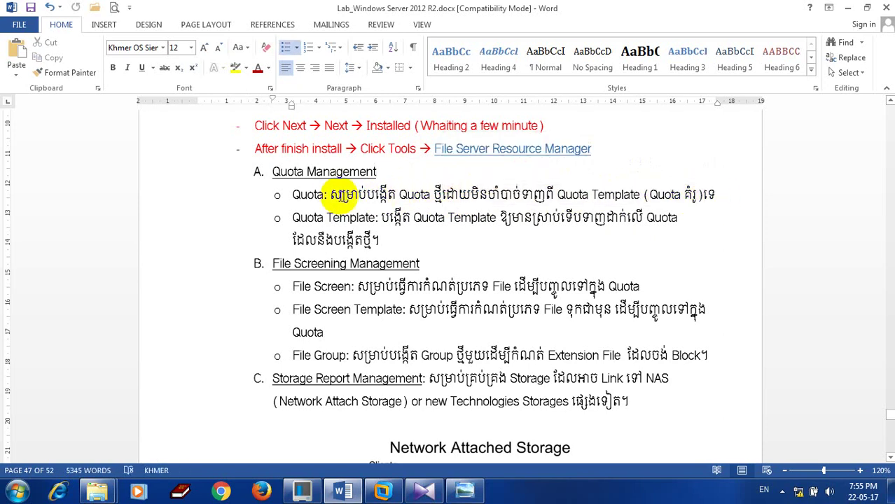
drag(329, 195, 637, 195)
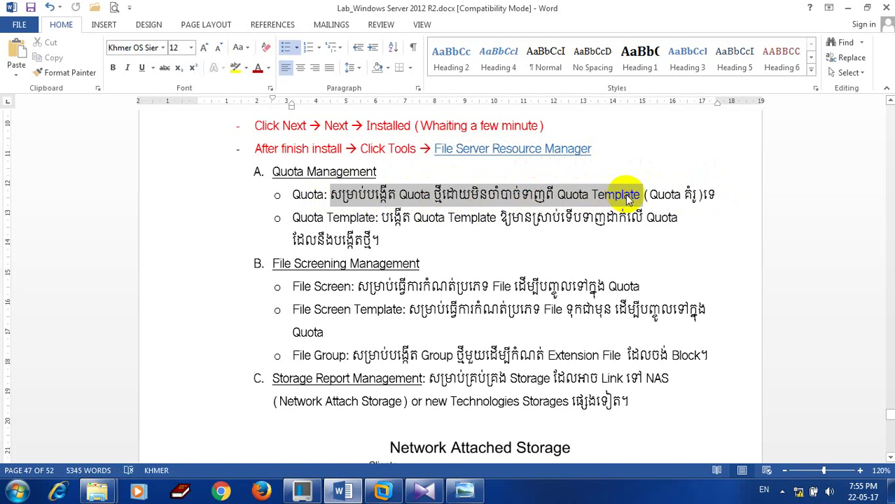
click(474, 197)
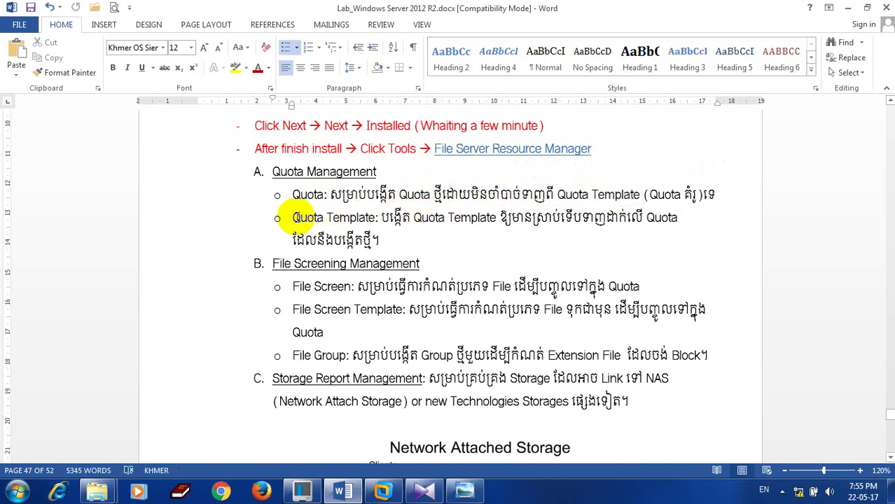
drag(293, 217, 451, 216)
click(450, 217)
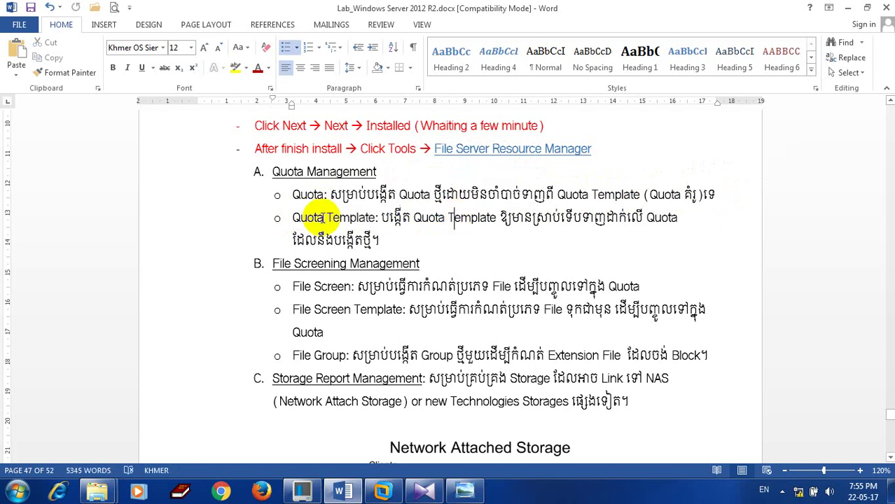
click(294, 217)
drag(292, 218, 389, 243)
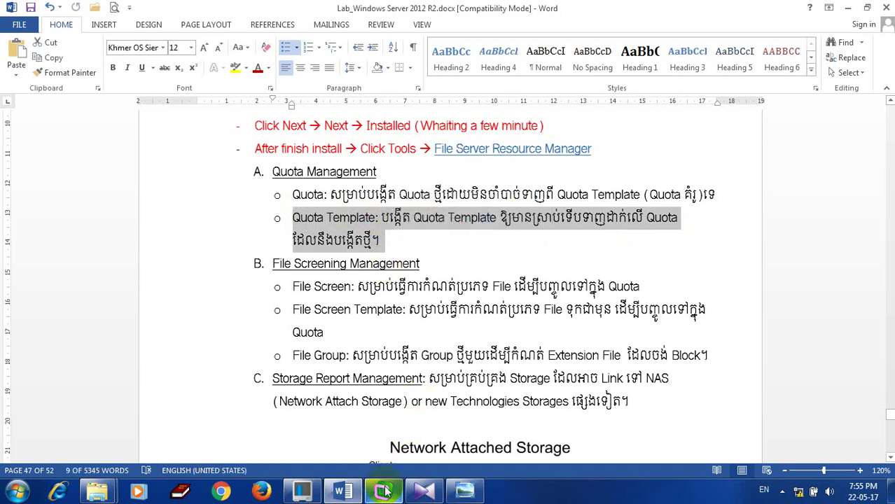
click(459, 194)
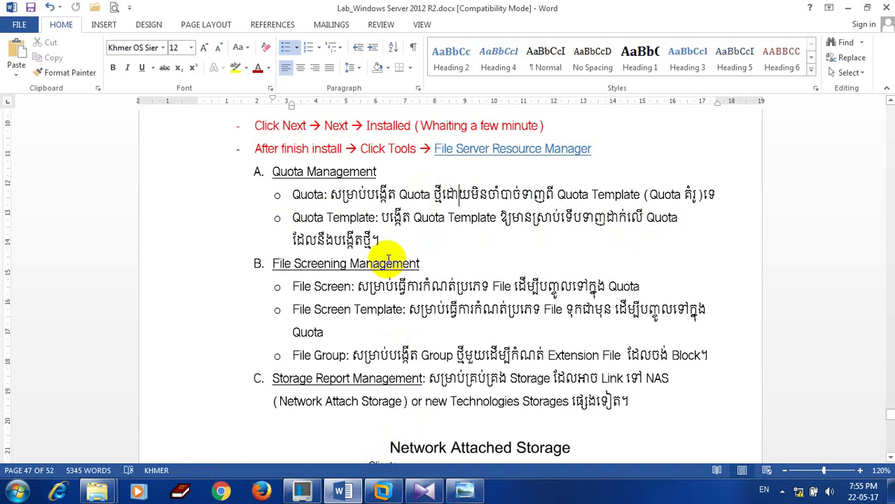
drag(382, 240, 293, 219)
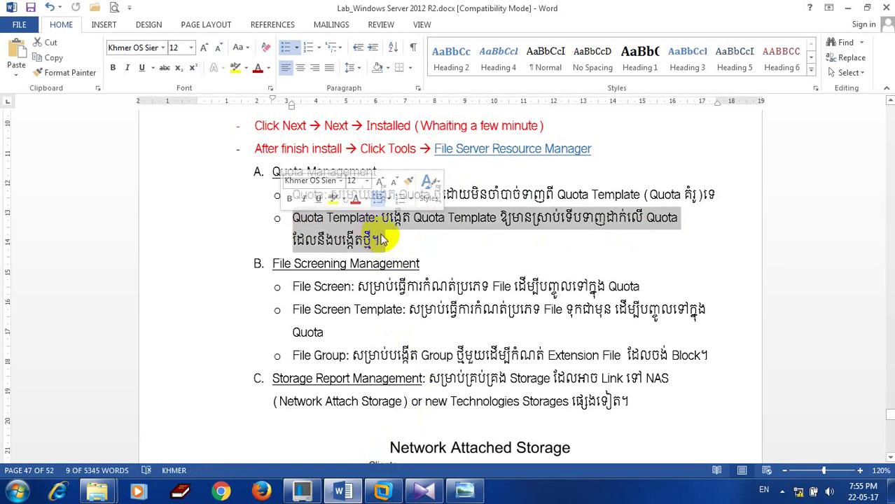
drag(448, 232, 298, 222)
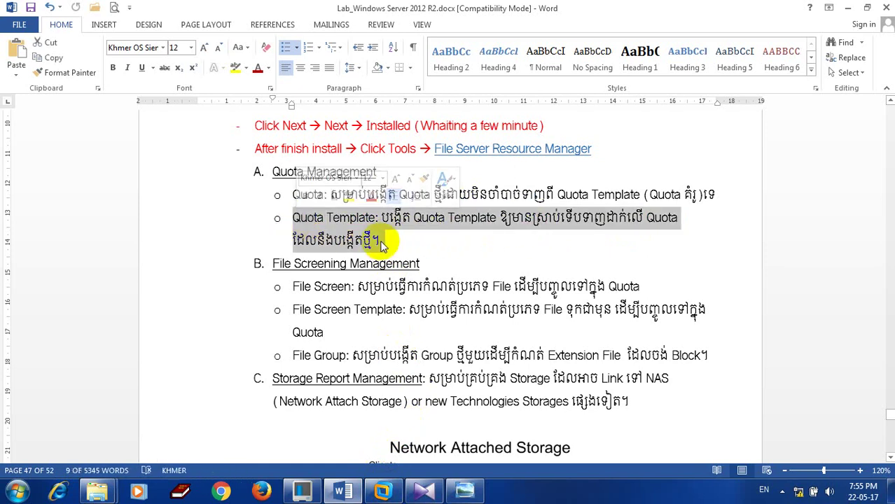
click(381, 239)
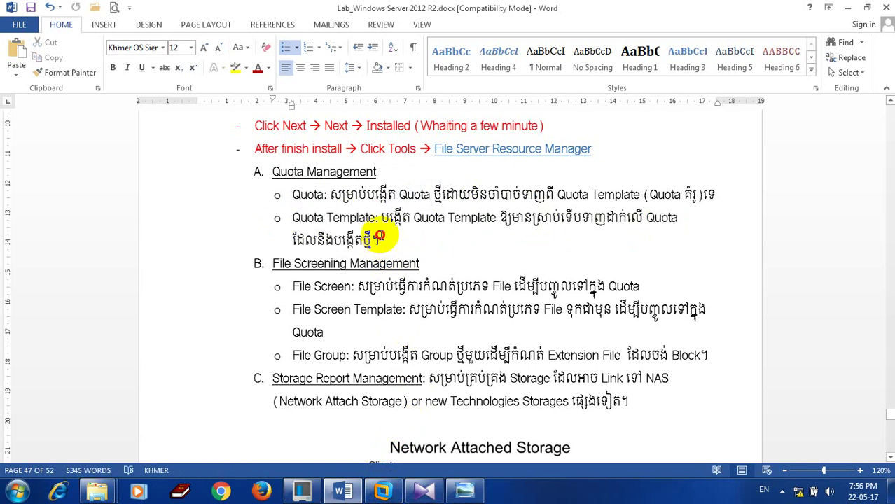
drag(381, 239, 294, 195)
click(353, 263)
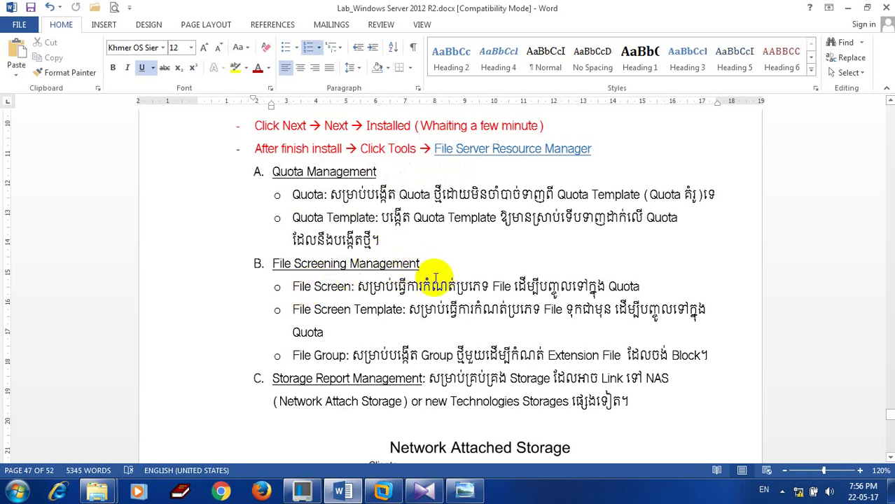
scroll(438, 273, down, 1)
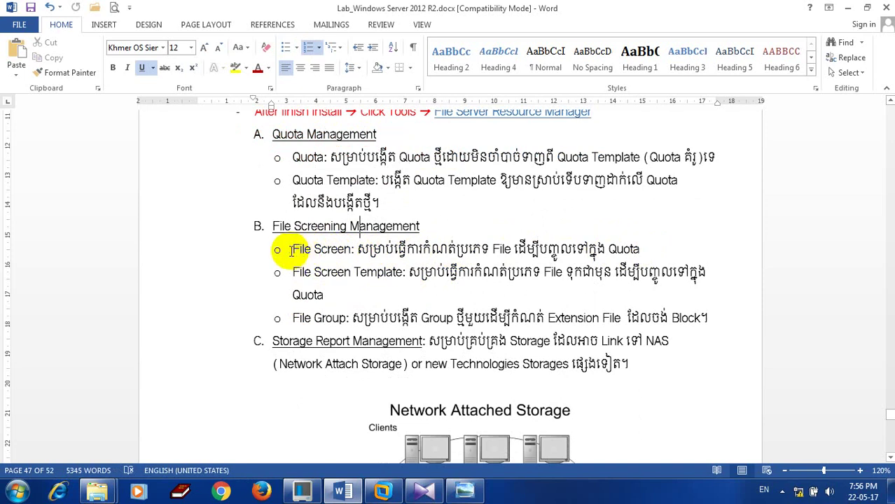
drag(303, 251, 638, 250)
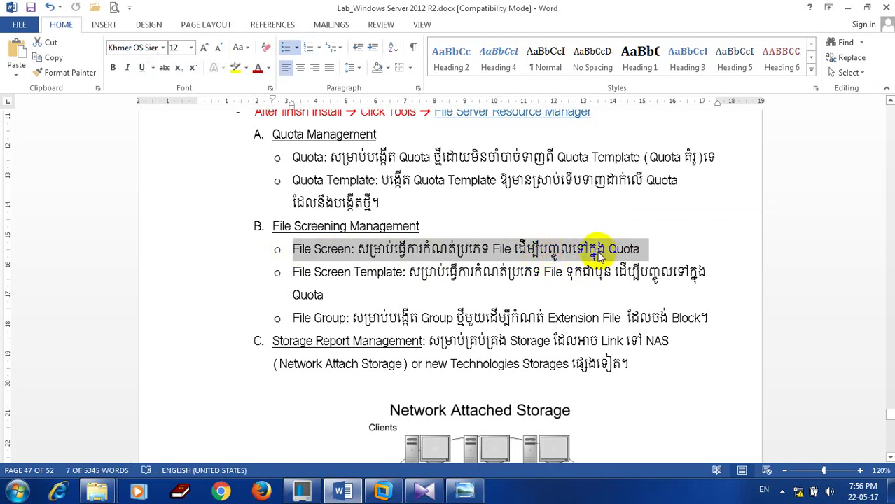
click(422, 271)
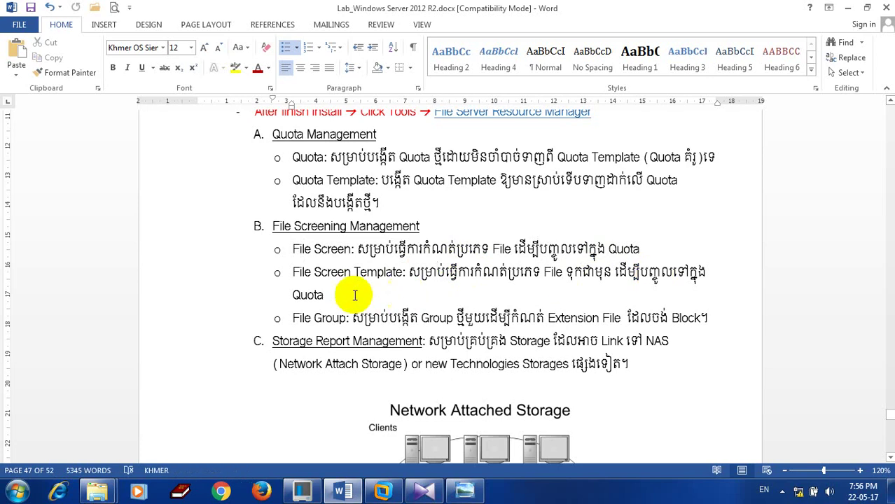
drag(325, 294, 289, 276)
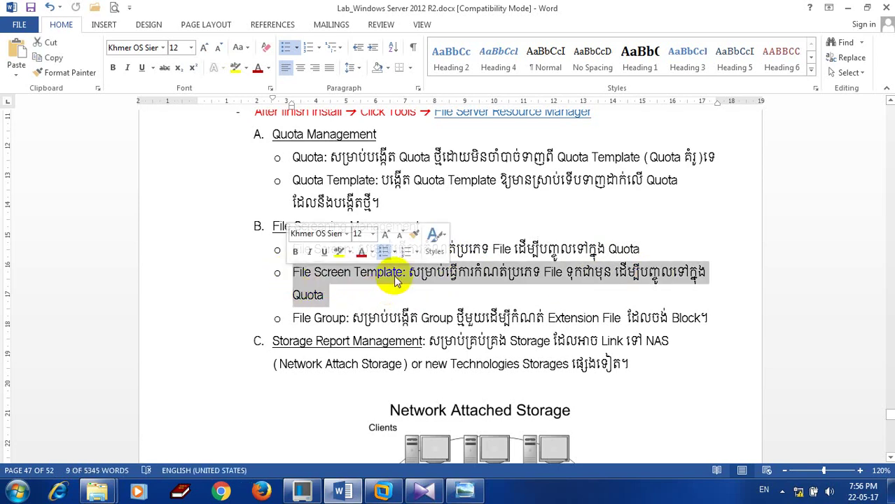
drag(326, 294, 296, 272)
click(336, 296)
click(334, 296)
click(341, 292)
drag(340, 292, 300, 269)
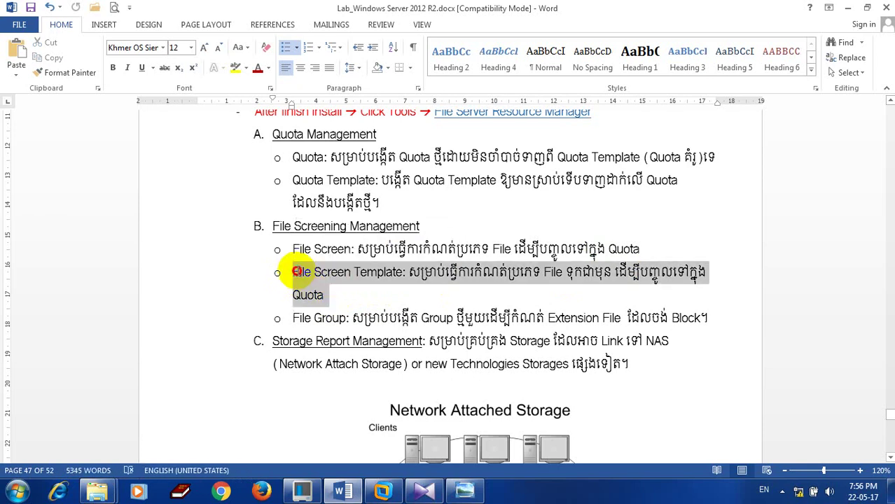
click(334, 298)
drag(330, 295, 294, 274)
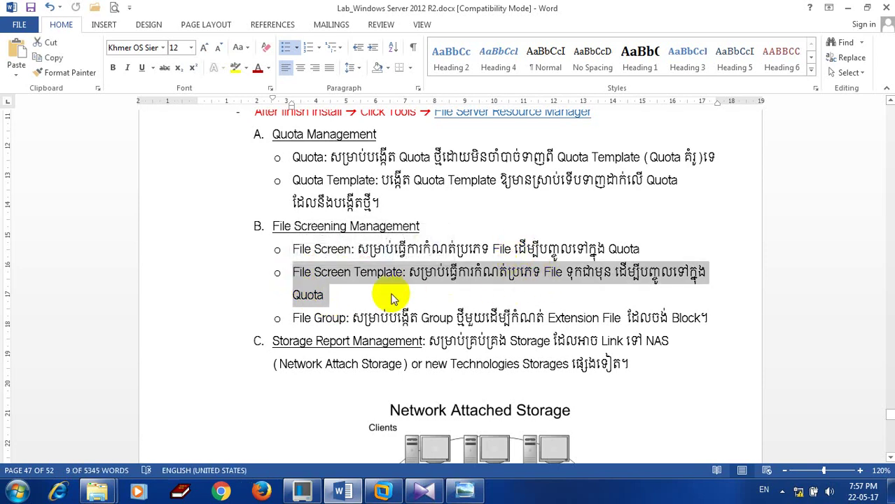
click(343, 319)
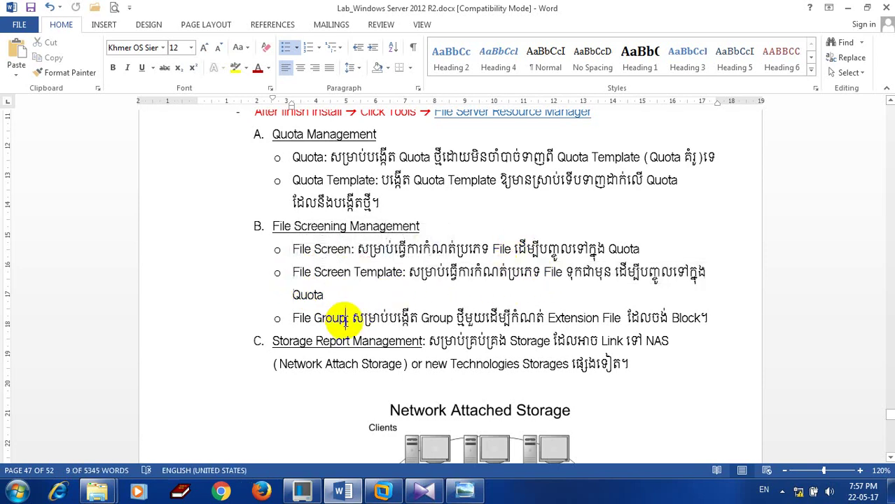
drag(289, 319, 686, 317)
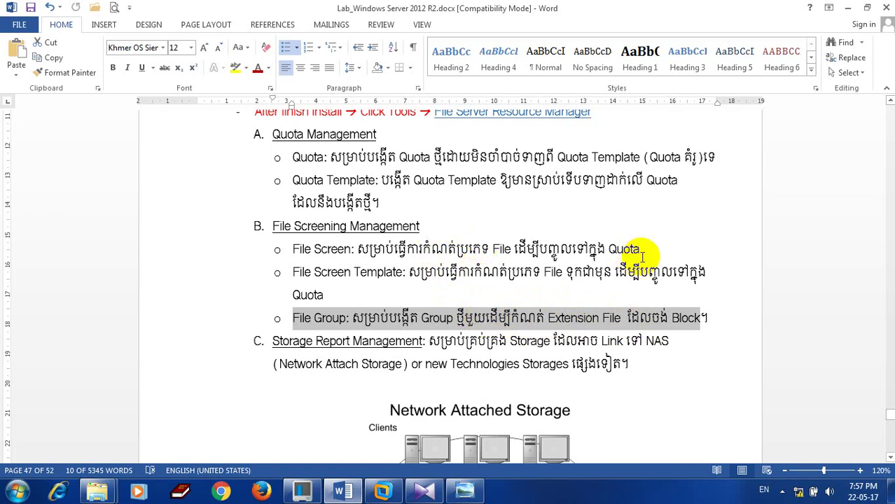
drag(640, 252, 357, 250)
click(411, 316)
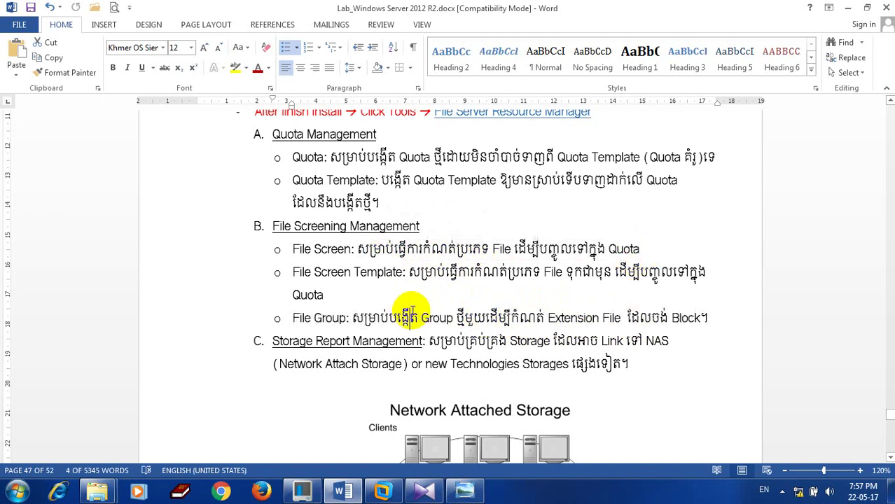
drag(707, 317, 284, 320)
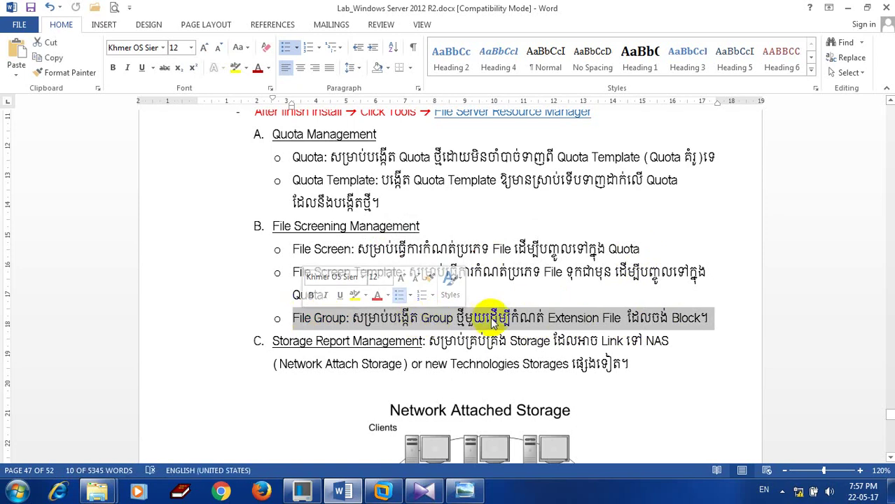
click(580, 273)
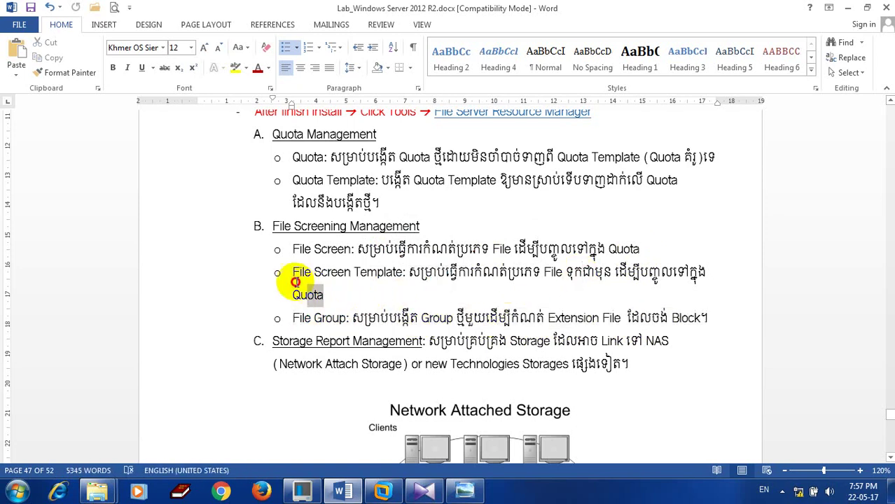
triple_click(280, 272)
drag(651, 249, 294, 249)
key(End)
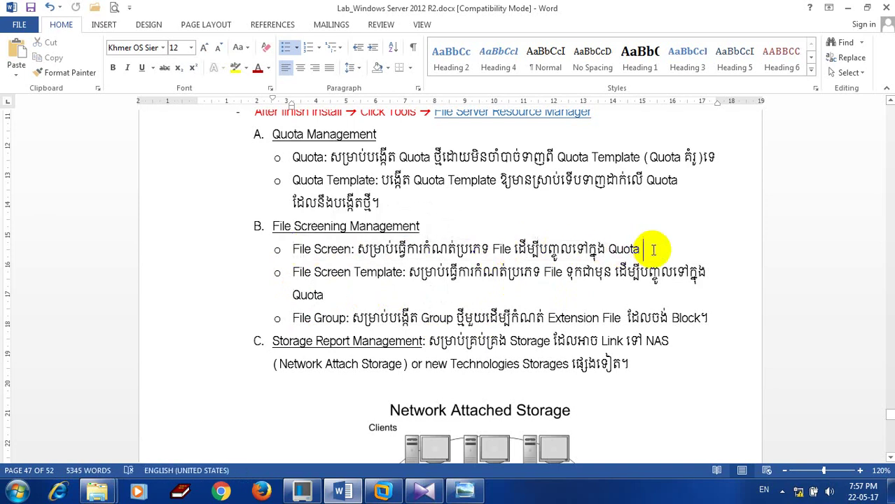
Scroll the Word notes, highlighting 'Link' and the phrase 'or new Technologies Storages'.
scroll(392, 308, down, 1)
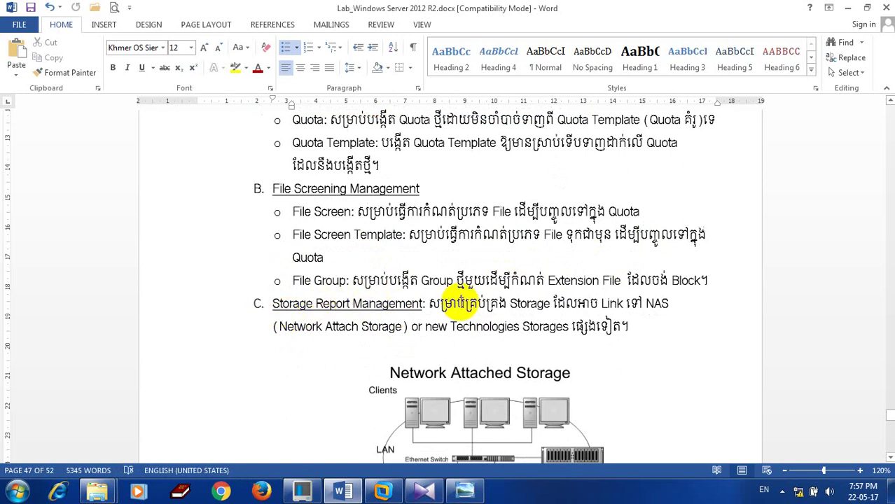
scroll(457, 304, down, 2)
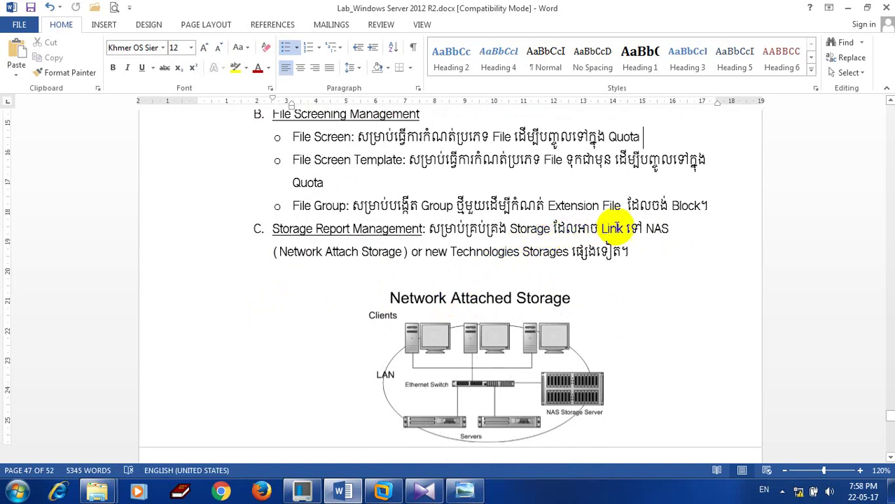
drag(614, 229, 597, 232)
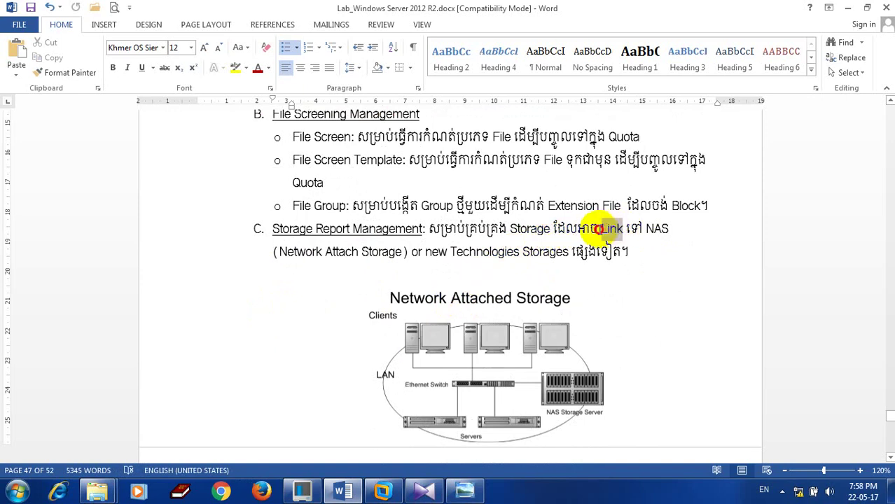
click(429, 231)
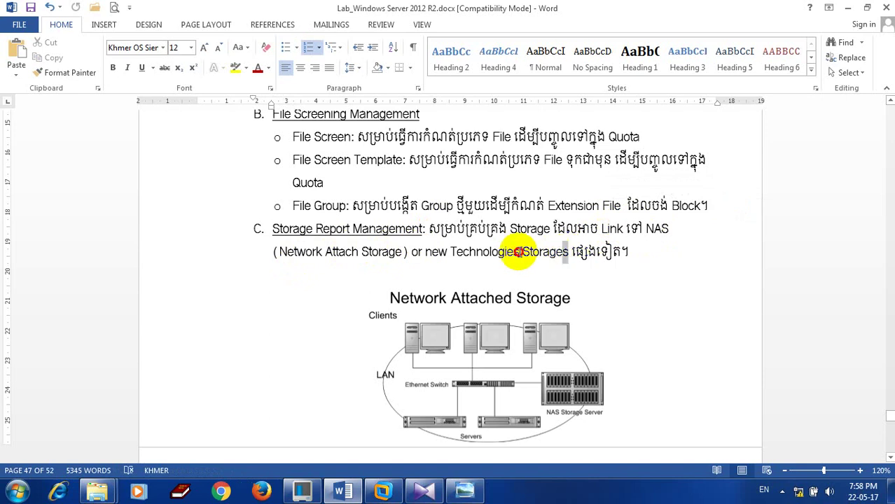
shift+click(417, 252)
scroll(591, 266, down, 1)
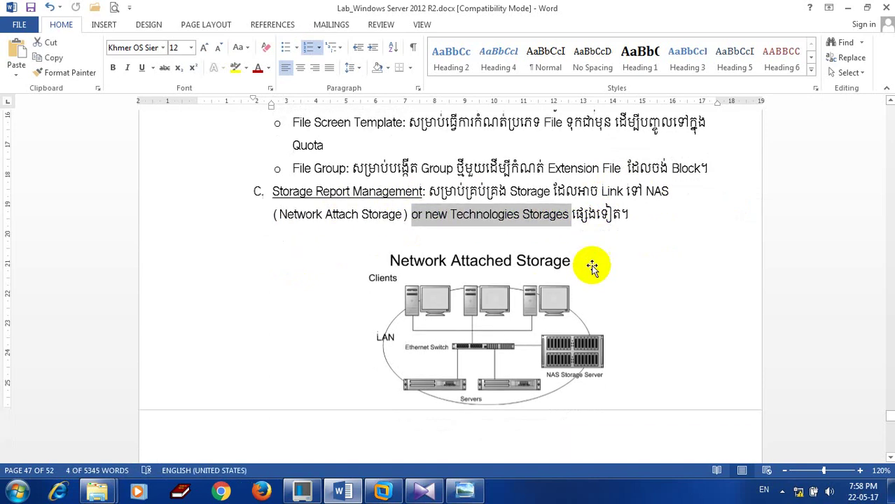
scroll(591, 266, down, 1)
Select the Network Attached Storage diagram, re-highlight the storage phrase, then return to File Server Resource Manager.
click(480, 280)
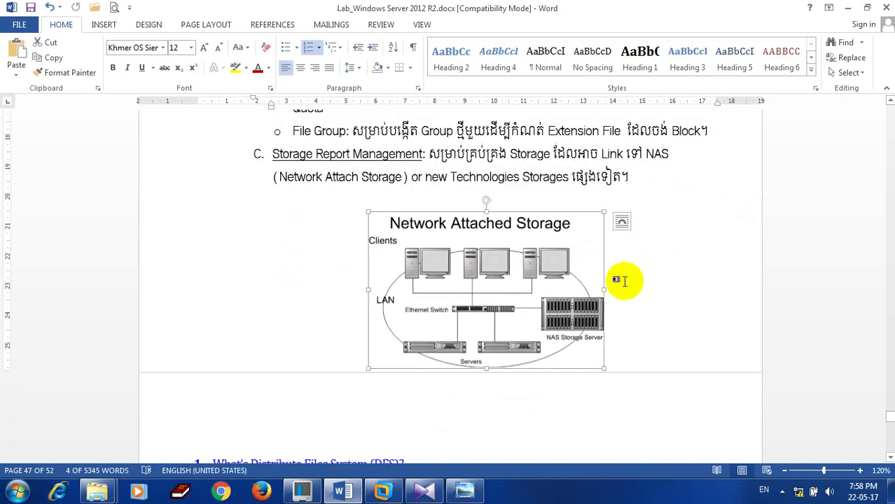
click(620, 280)
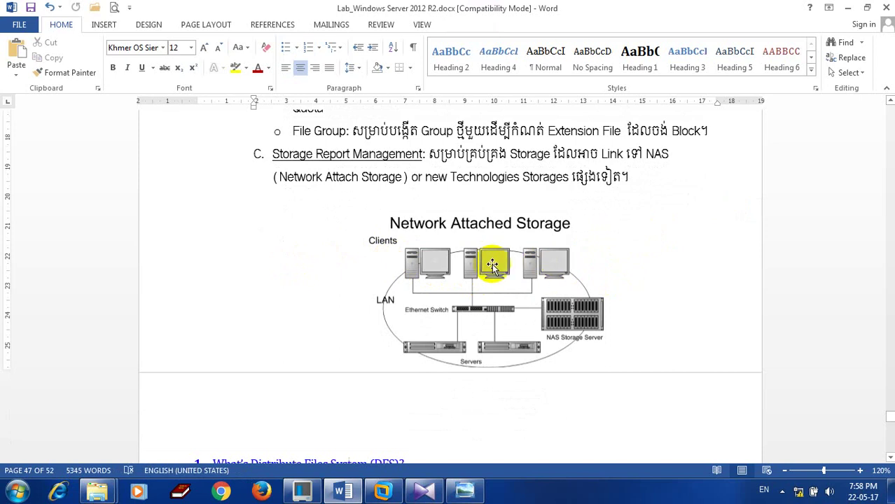
scroll(489, 267, down, 1)
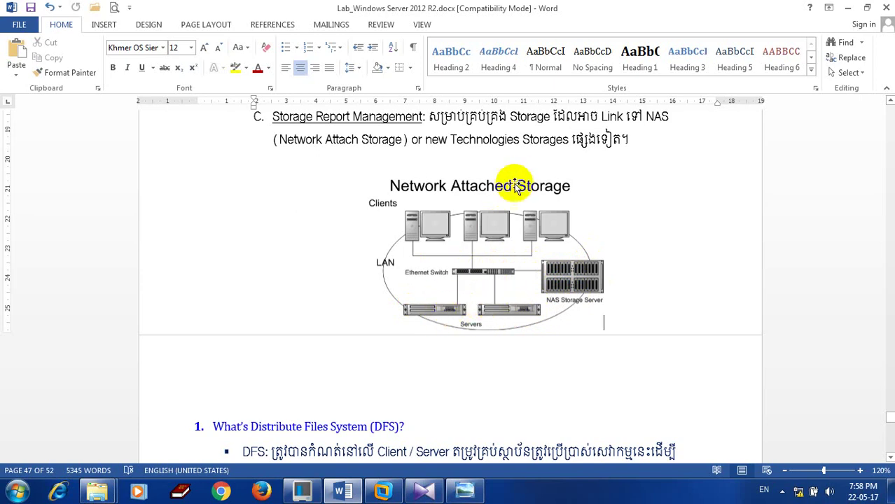
drag(411, 140, 537, 145)
scroll(462, 217, up, 1)
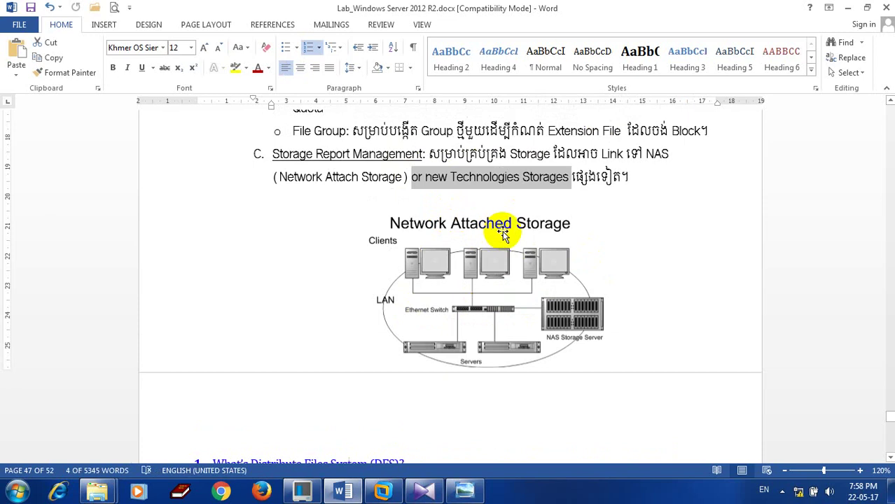
scroll(501, 231, up, 1)
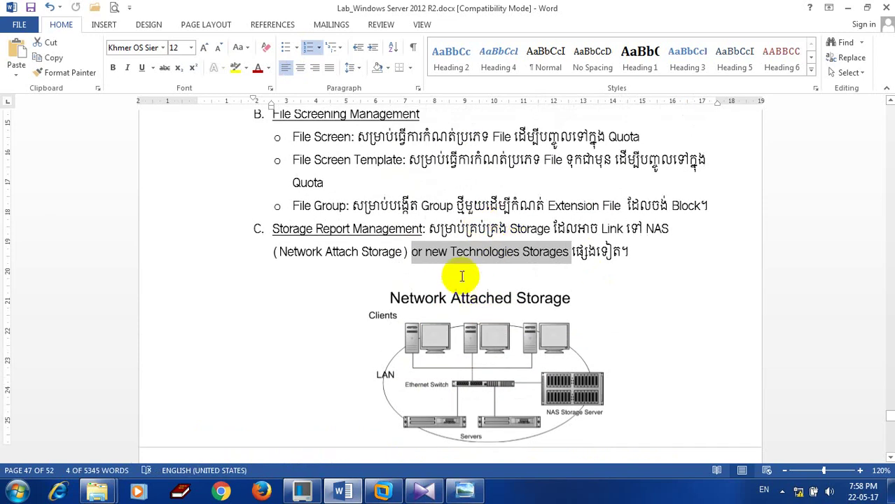
scroll(420, 290, up, 2)
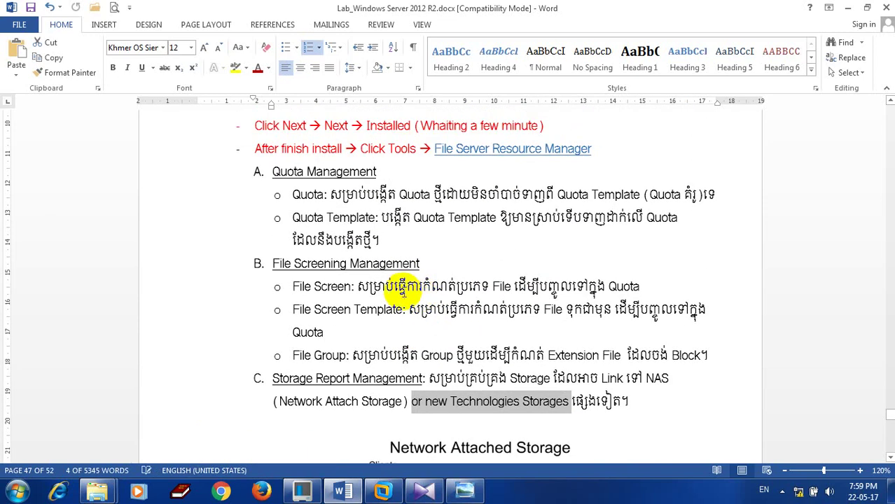
click(394, 495)
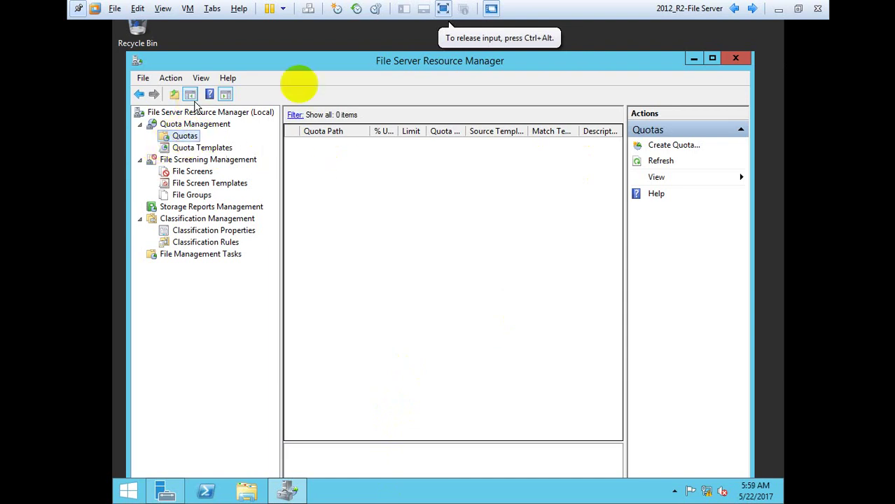
click(413, 66)
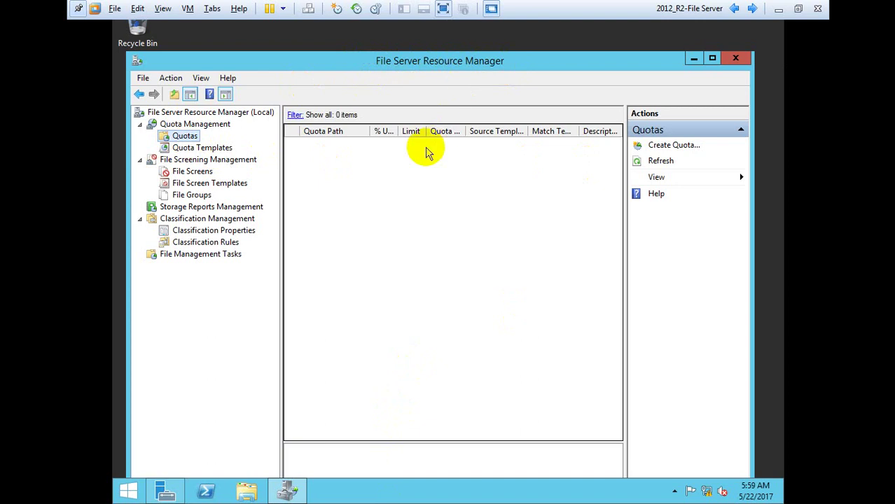
click(184, 151)
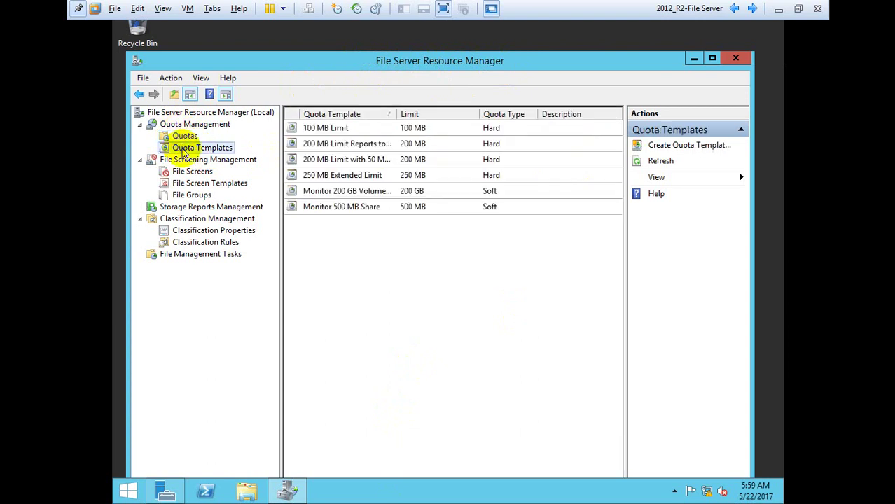
click(305, 128)
click(308, 145)
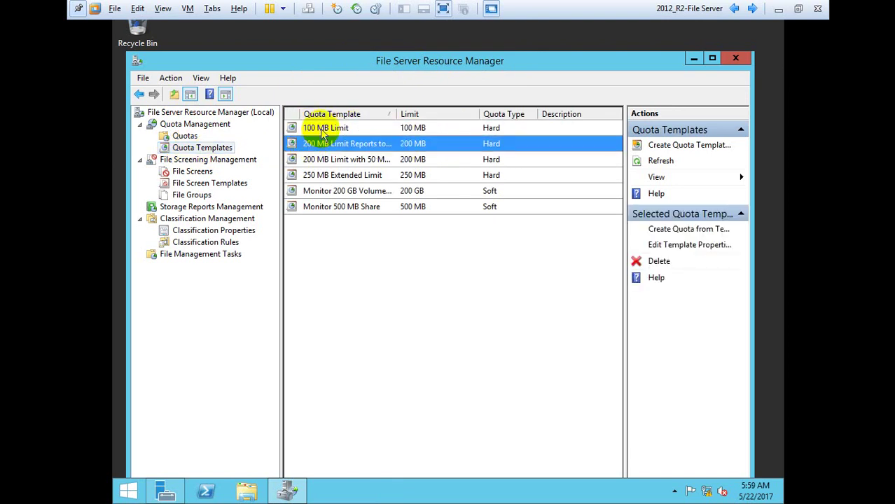
click(323, 130)
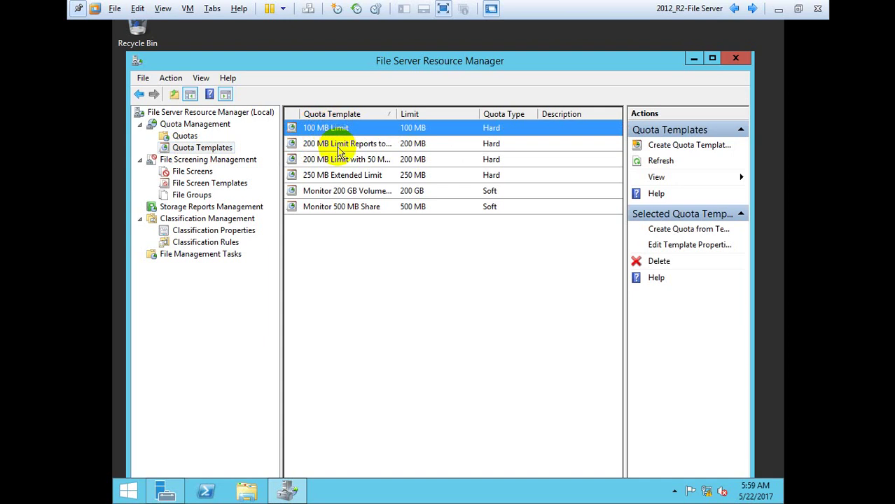
click(327, 144)
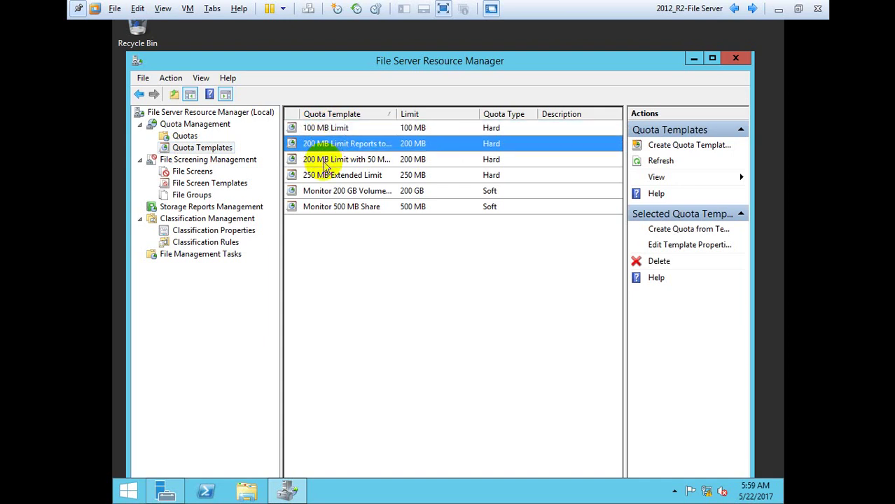
click(326, 163)
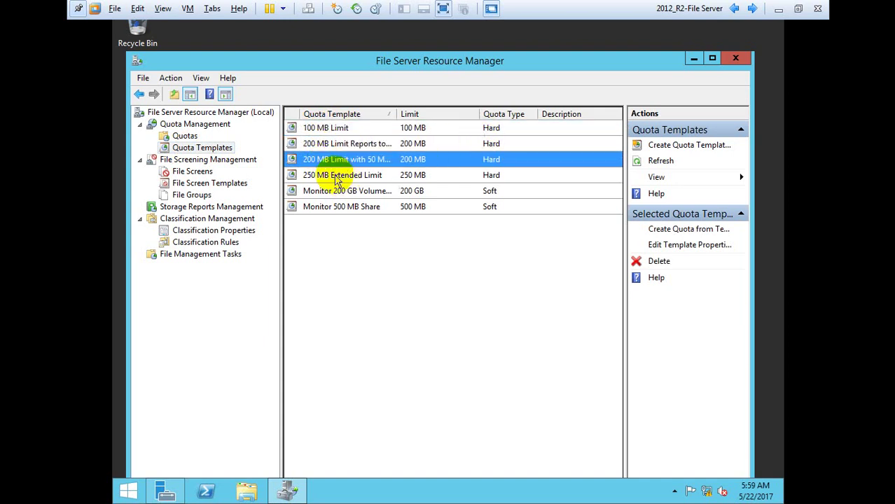
click(335, 177)
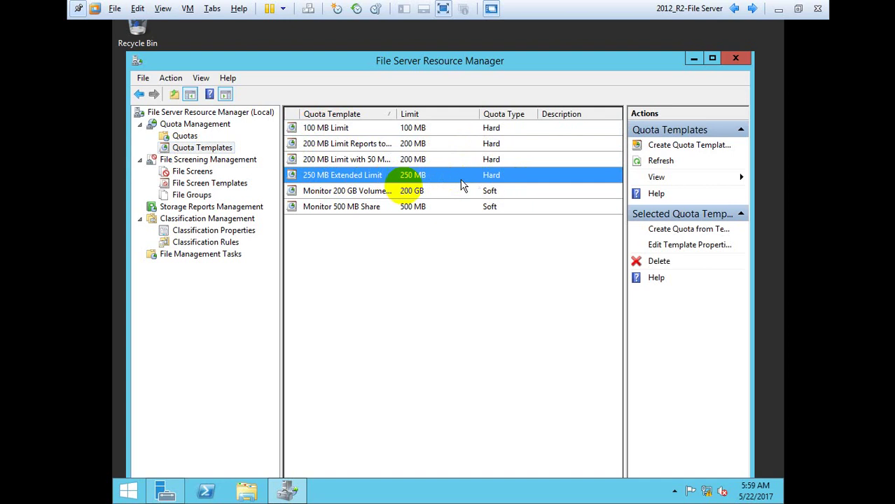
click(326, 192)
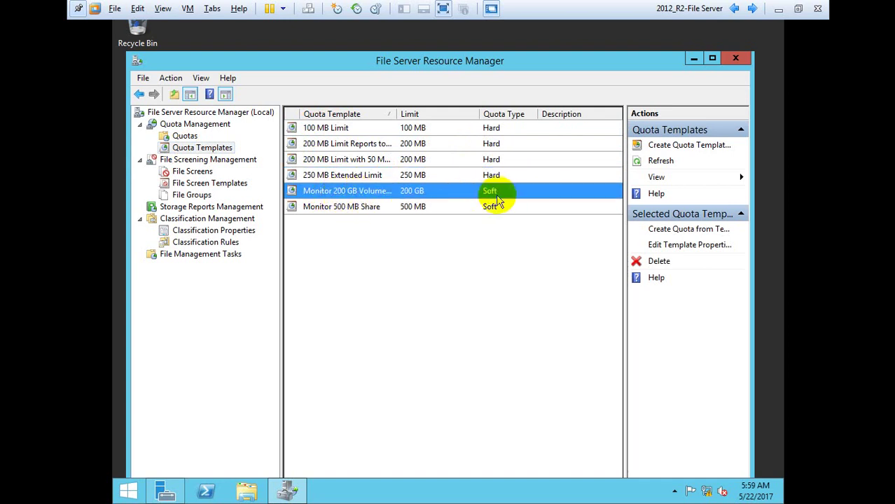
click(382, 208)
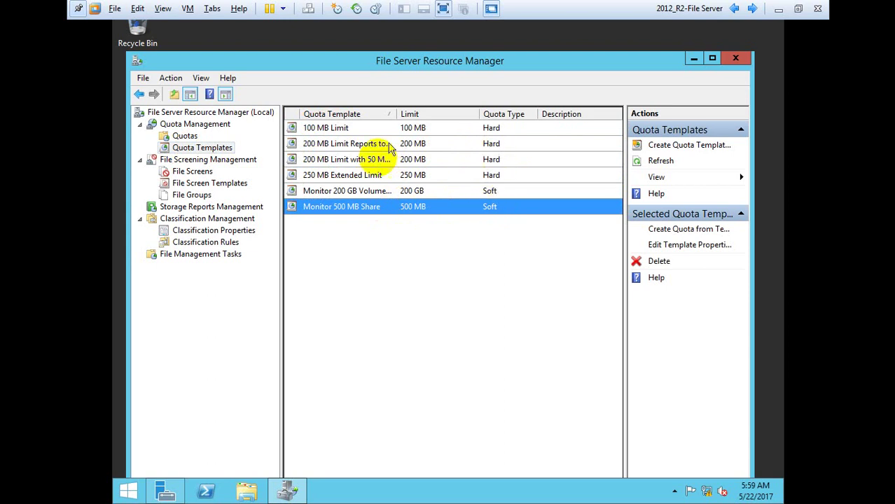
click(324, 161)
click(322, 143)
click(316, 128)
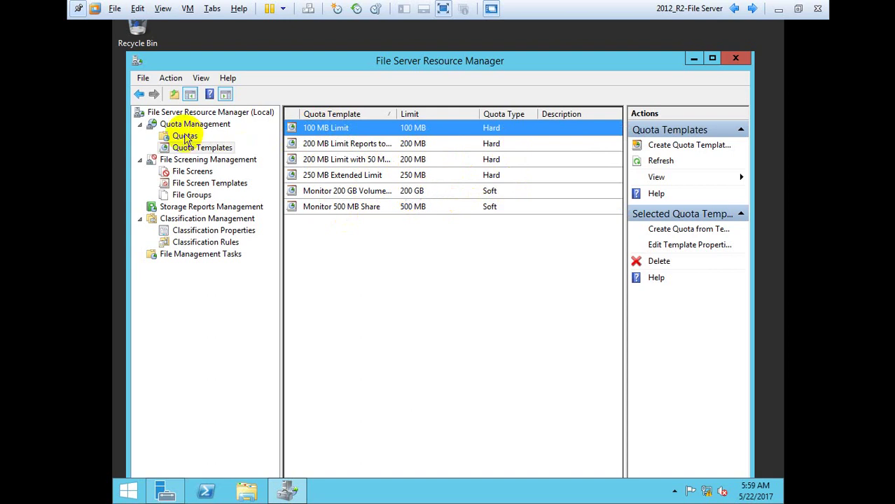
click(185, 136)
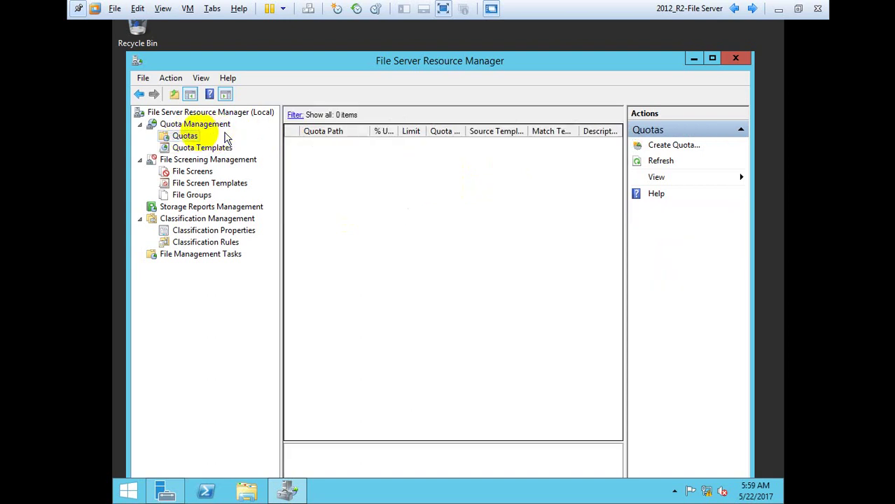
Start a new quota from the Quotas node's Create Quota command.
right_click(336, 168)
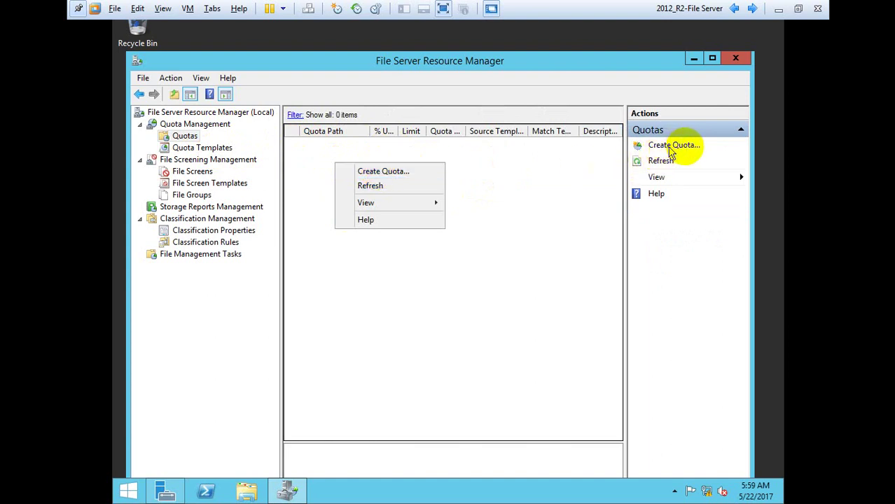
right_click(196, 139)
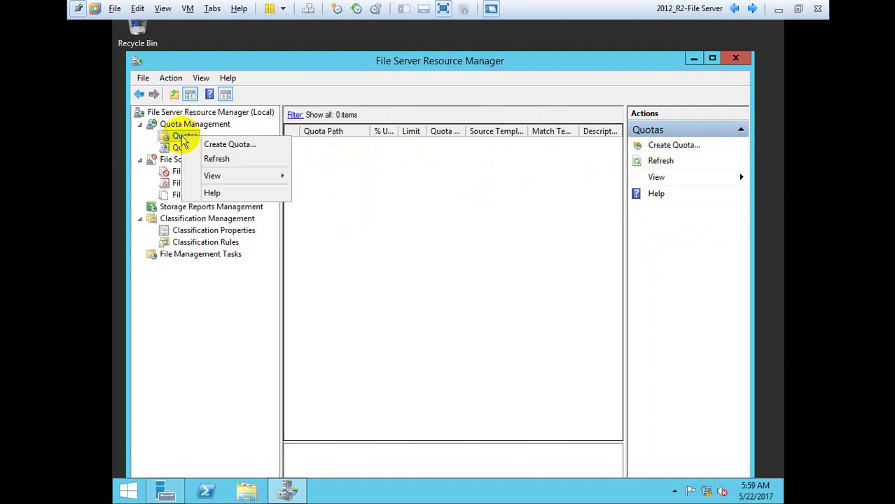
click(240, 149)
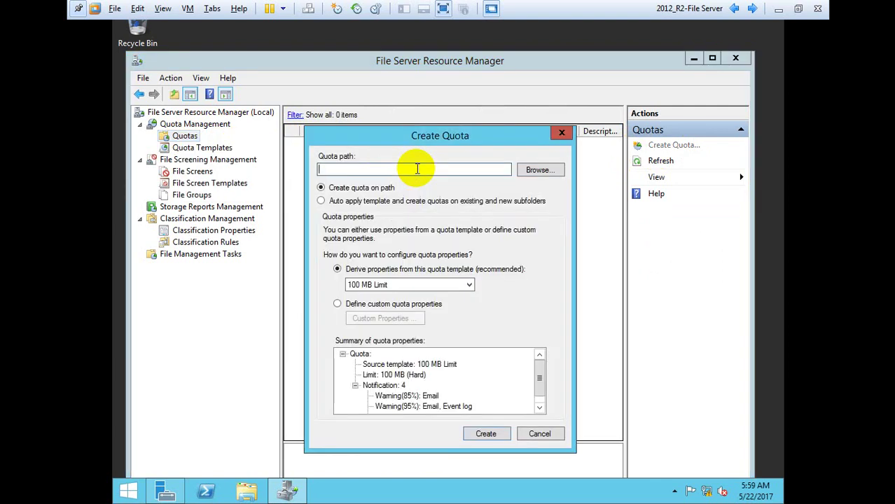
drag(454, 128, 459, 118)
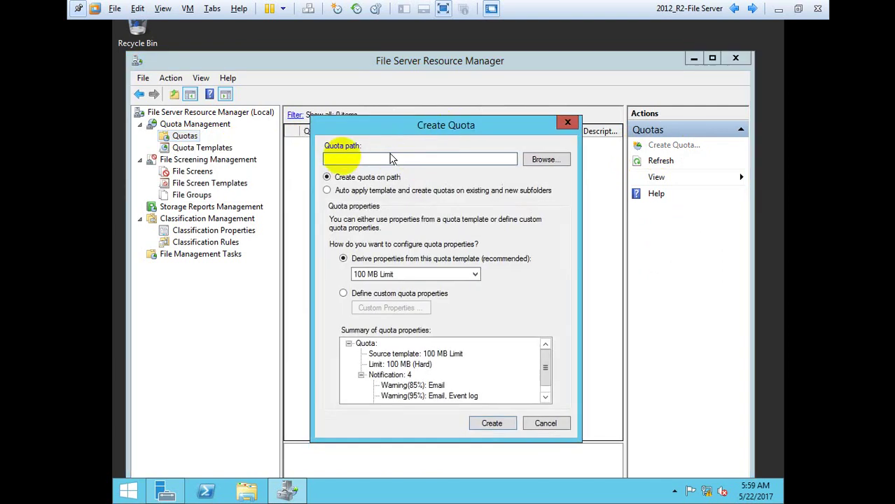
click(329, 160)
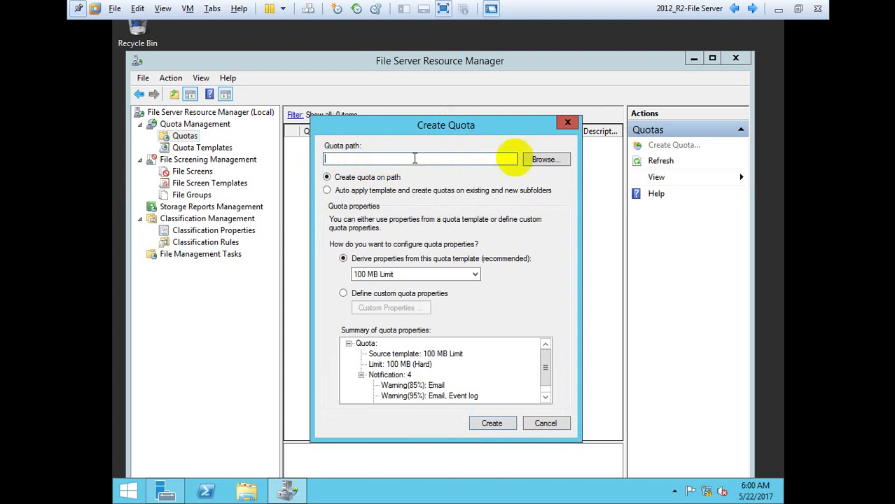
Browse for a quota folder, then cancel without choosing one, leaving the path empty.
click(547, 159)
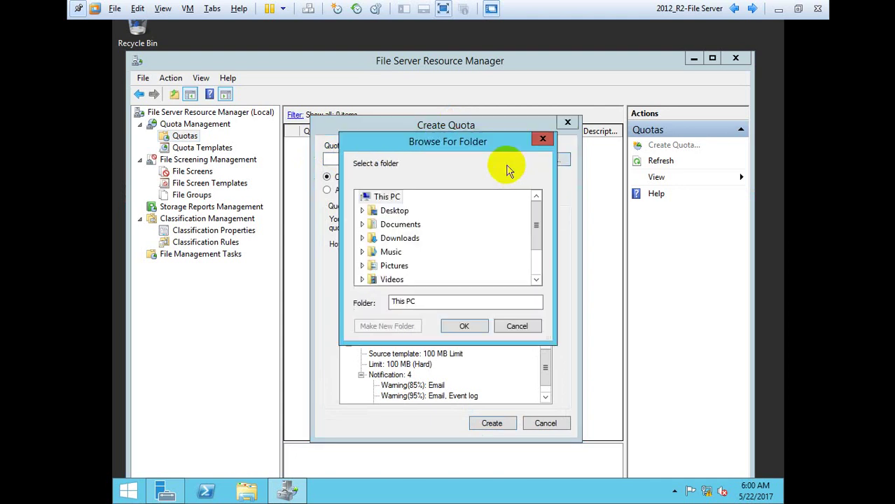
drag(535, 231, 536, 210)
click(373, 197)
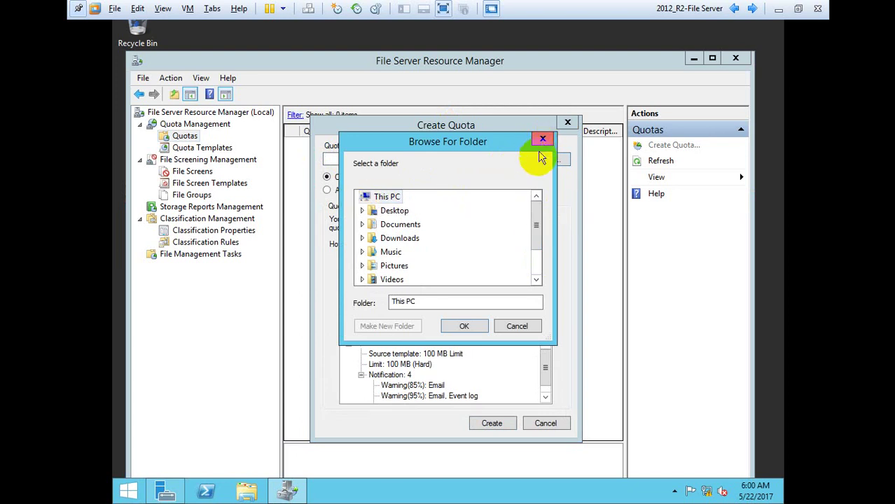
click(517, 327)
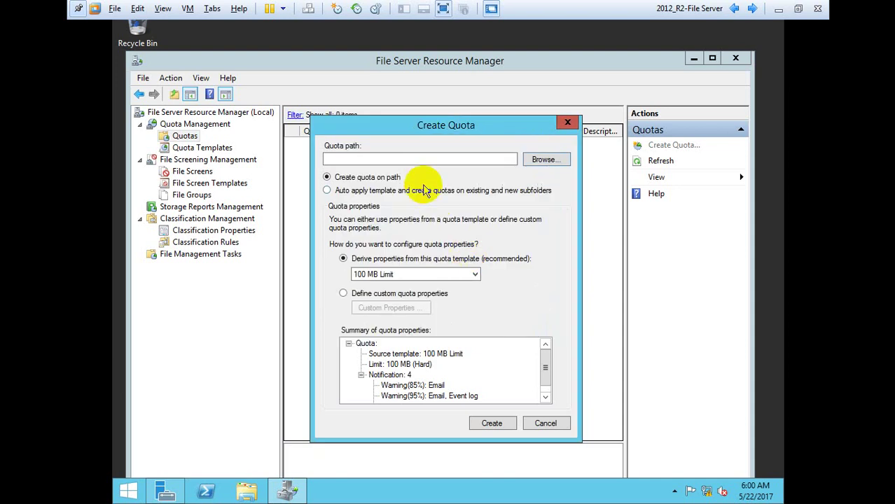
key(ctrl+alt)
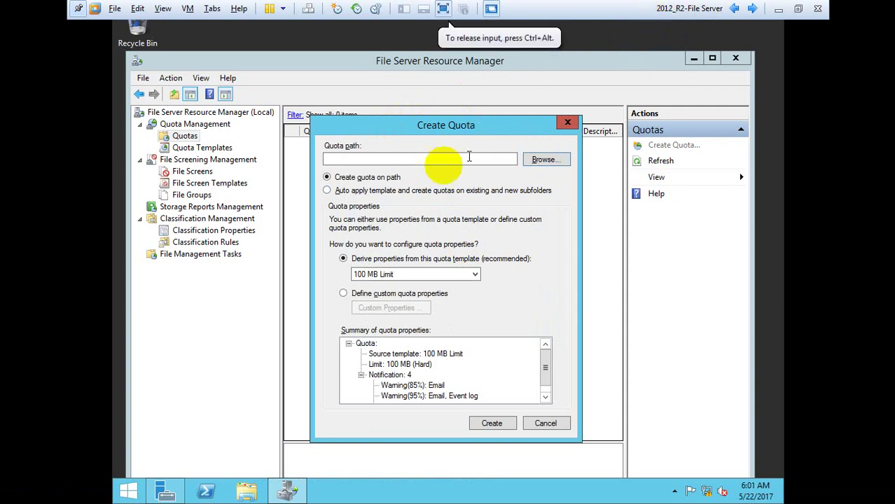
Set the quota path to D:\Mydata\Account through the folder browser.
click(537, 161)
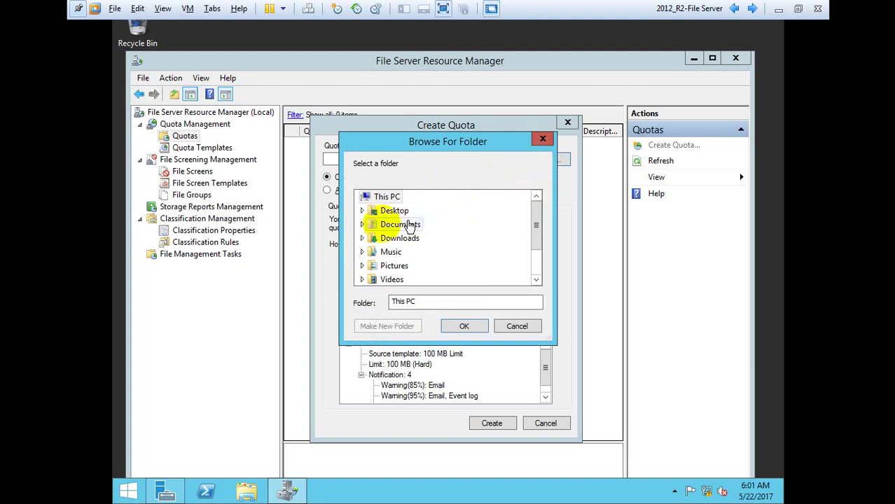
drag(536, 229, 536, 254)
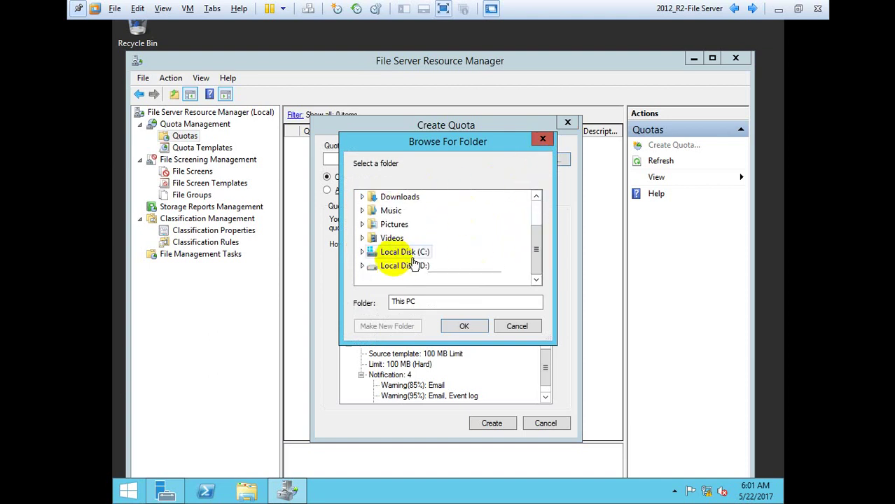
click(362, 265)
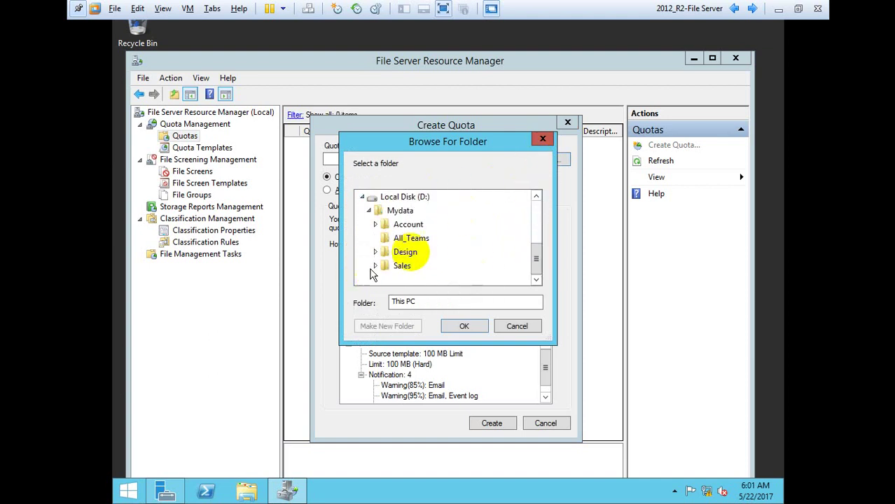
double_click(406, 226)
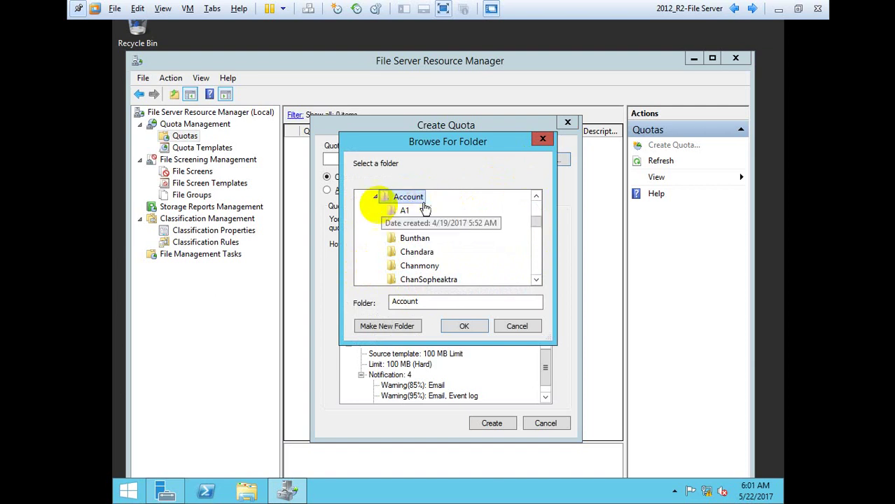
click(462, 325)
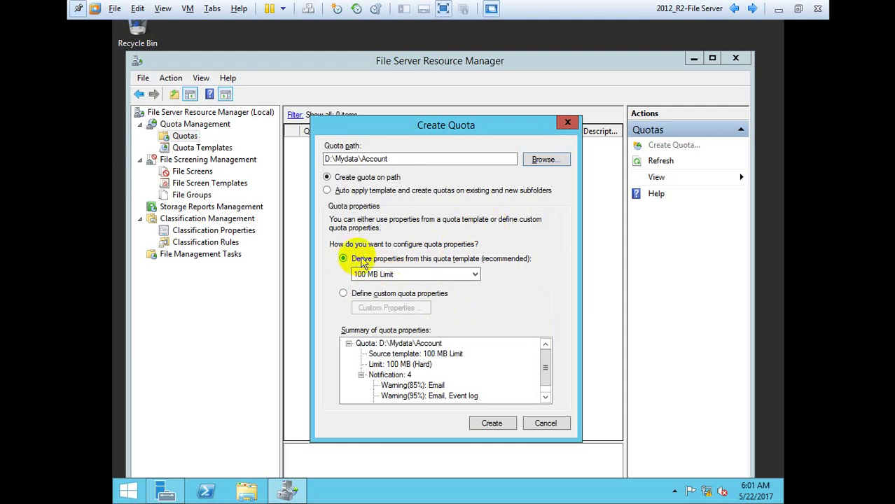
Leave the template unchanged, switch to custom quota properties, and open their editor.
click(418, 275)
click(416, 276)
click(420, 278)
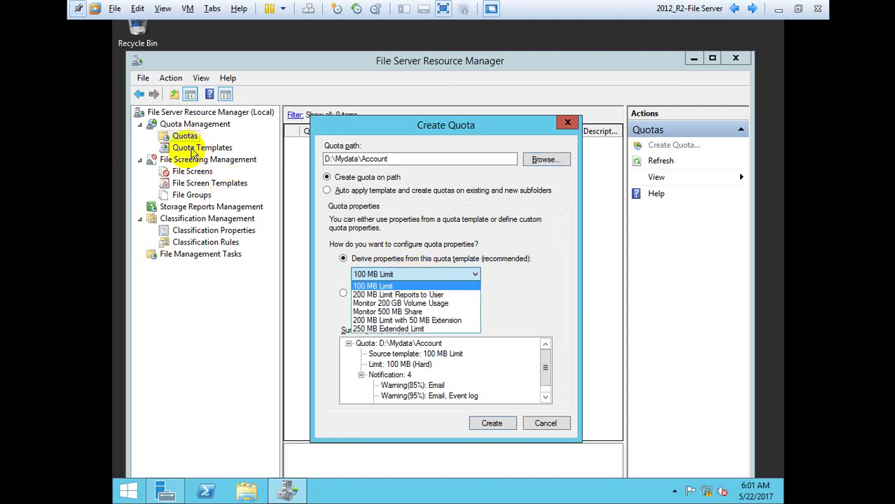
click(394, 277)
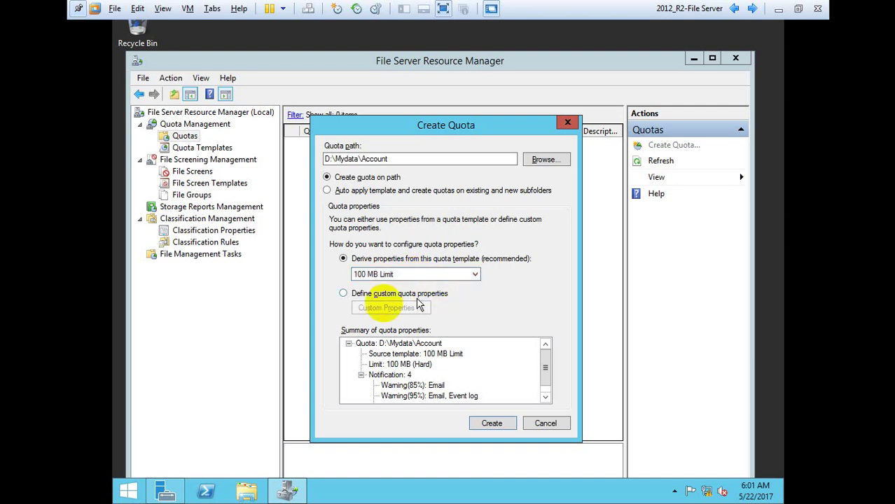
click(343, 294)
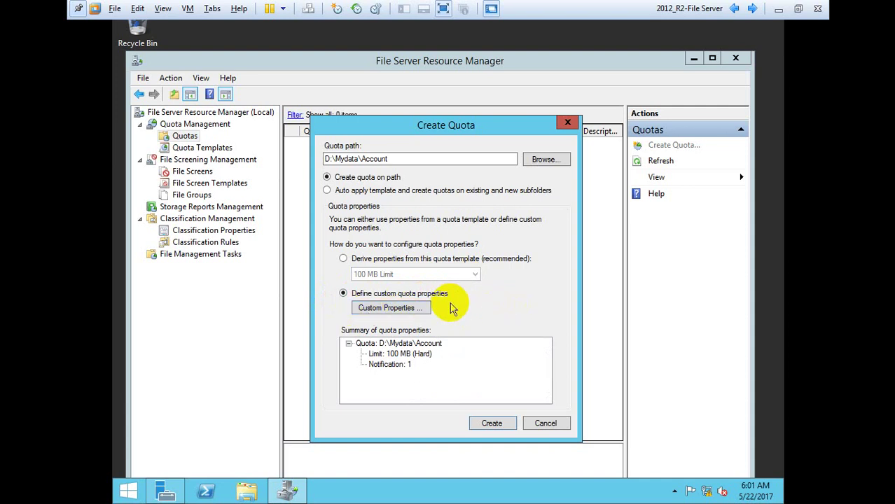
click(389, 309)
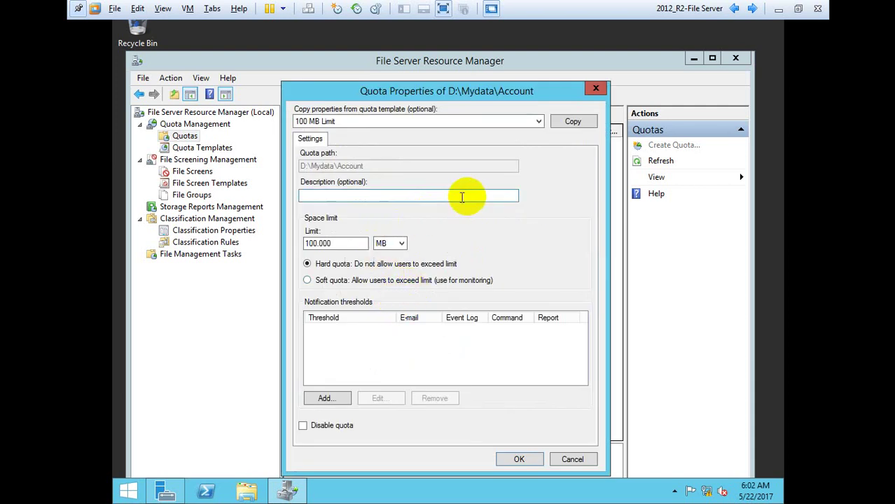
Change the 100 MB limit to 10 GB, keep it a hard quota, and confirm.
click(344, 243)
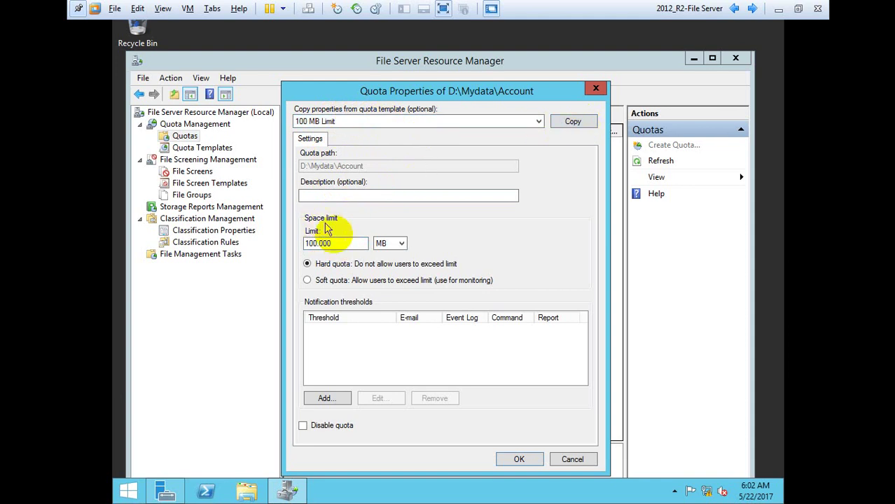
drag(354, 243, 299, 243)
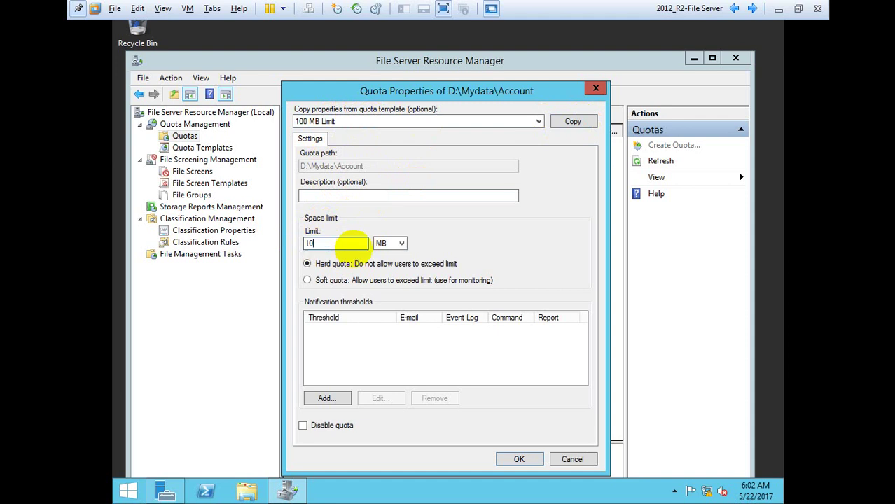
text(10)
click(399, 243)
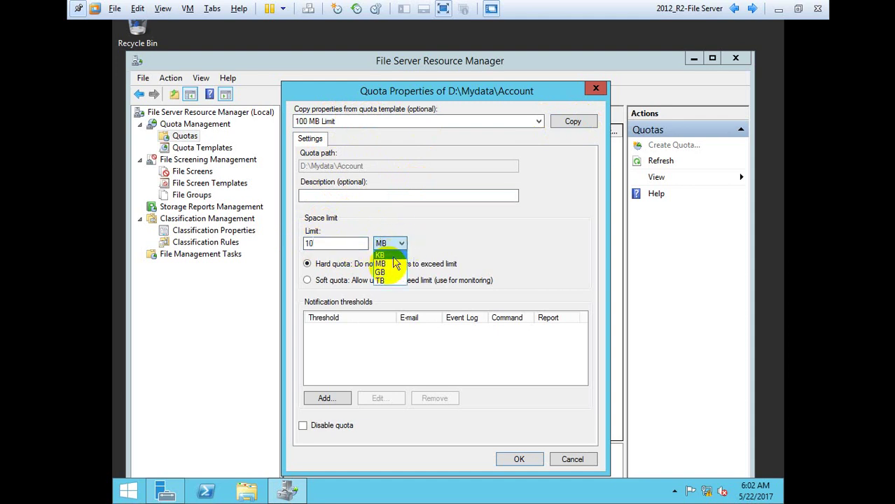
click(387, 272)
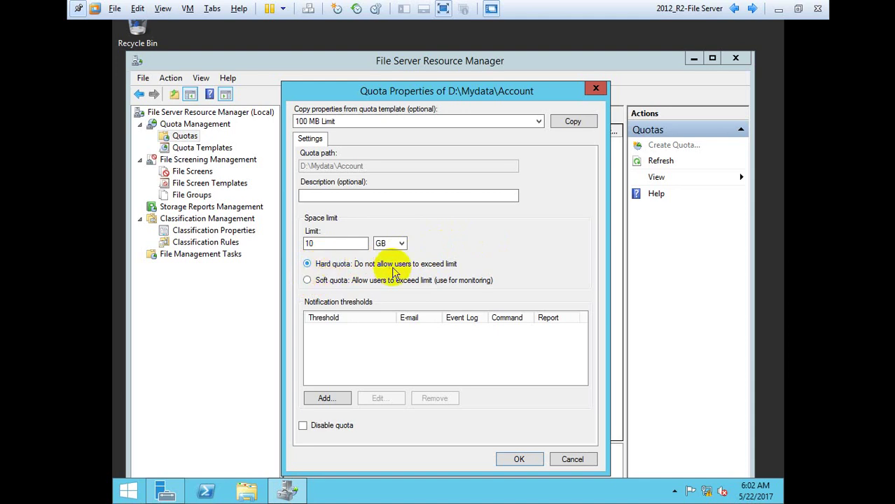
click(314, 280)
click(312, 264)
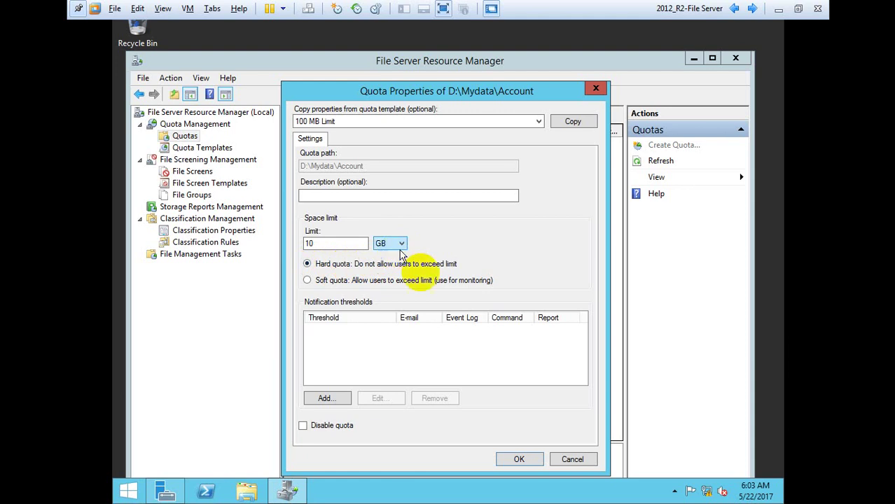
click(520, 459)
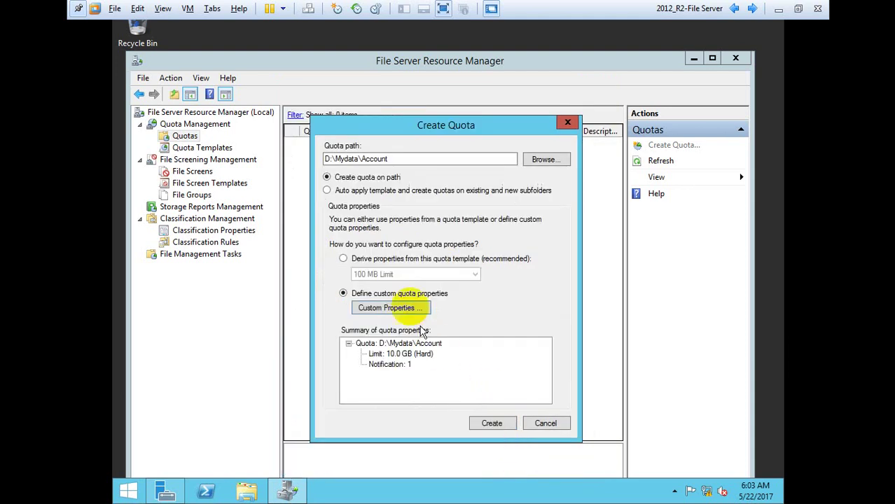
Create the Account quota, save its properties as the 10GB template, and widen the path column.
click(492, 424)
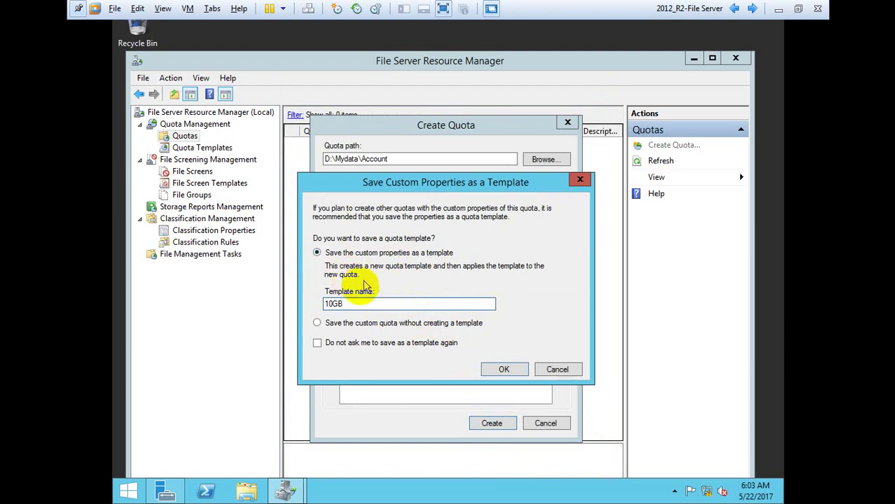
click(508, 368)
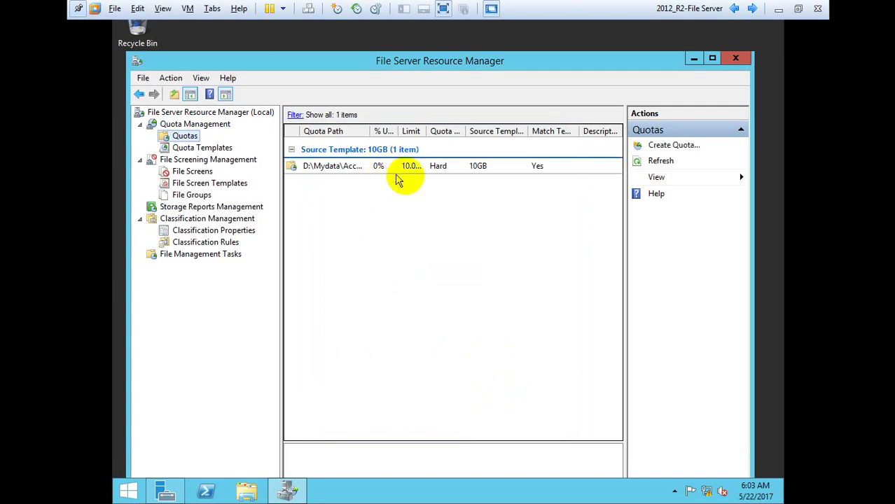
click(449, 173)
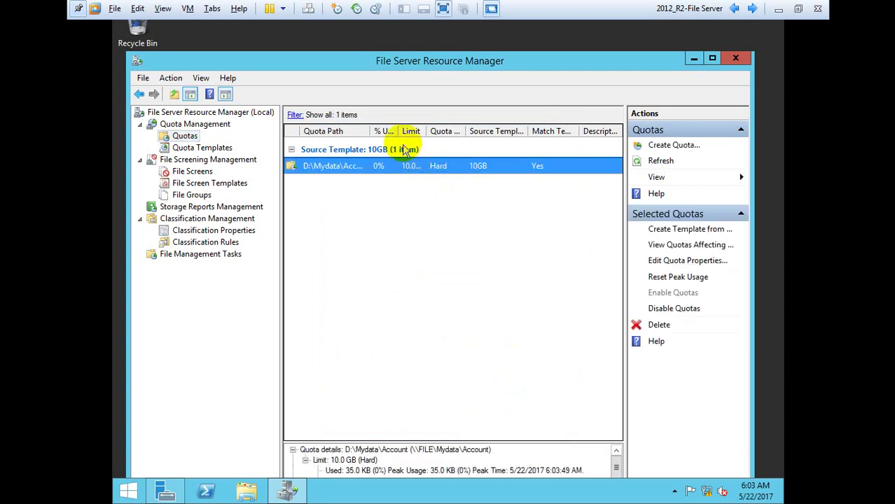
drag(397, 131, 426, 133)
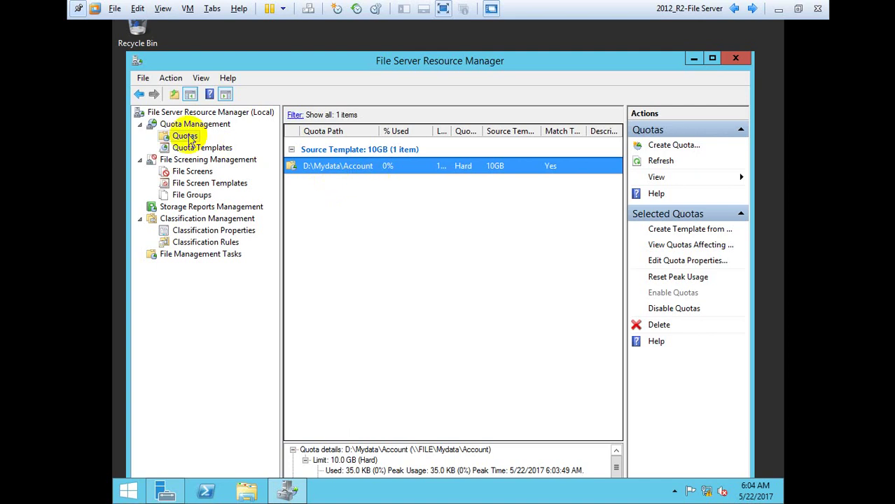
right_click(186, 136)
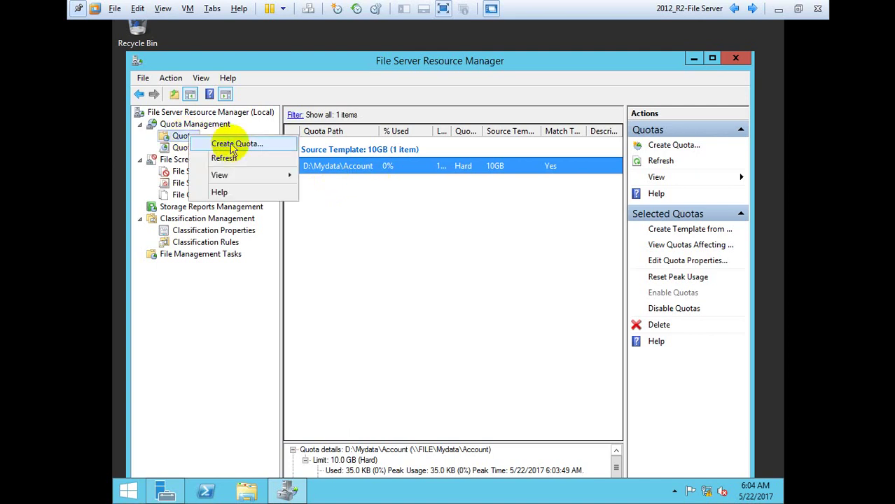
Begin a new quota with the path D:\Mydata\Design.
click(229, 143)
click(536, 170)
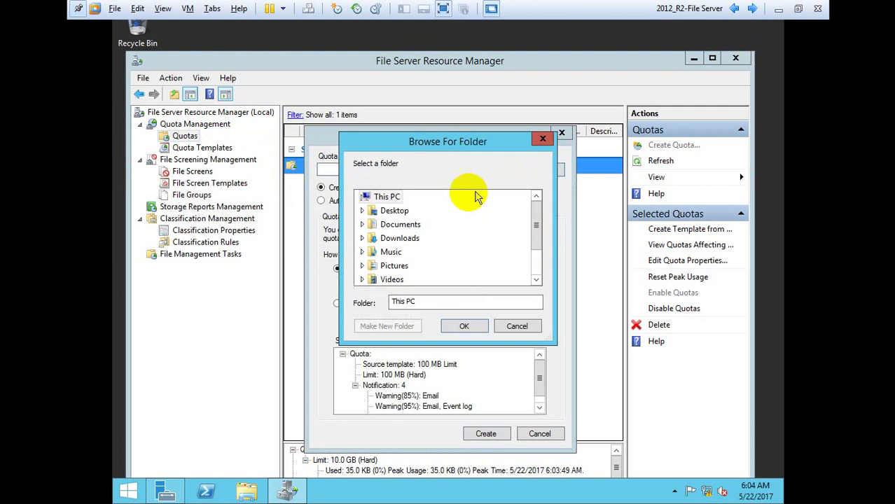
drag(536, 221, 536, 246)
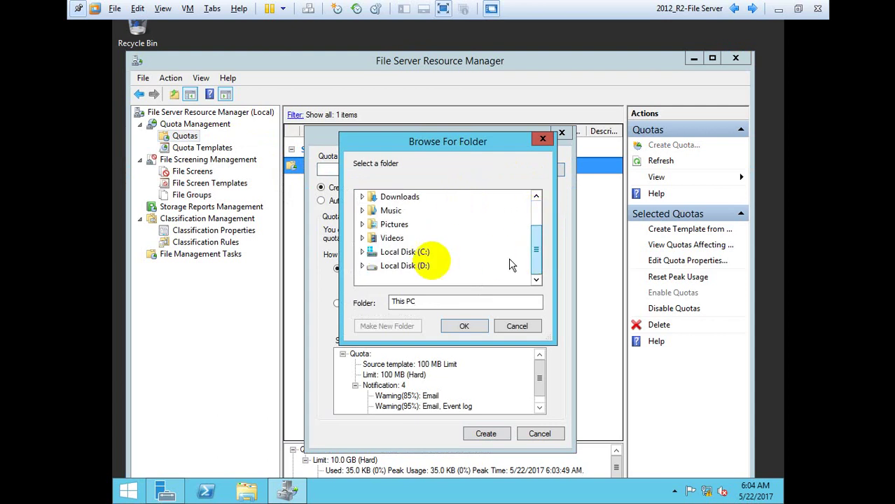
click(364, 267)
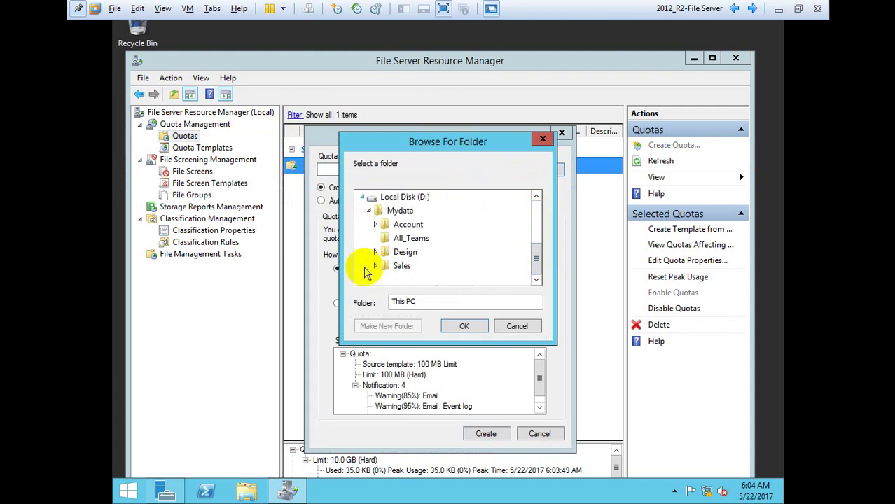
double_click(405, 252)
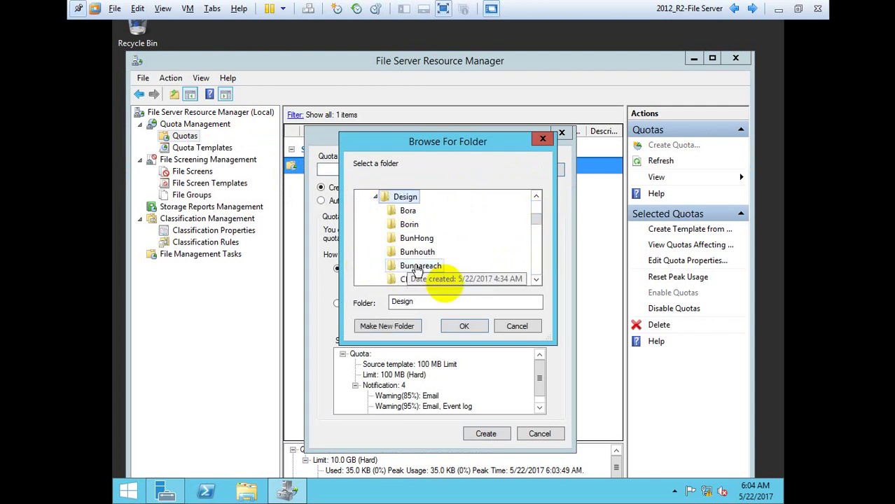
click(464, 325)
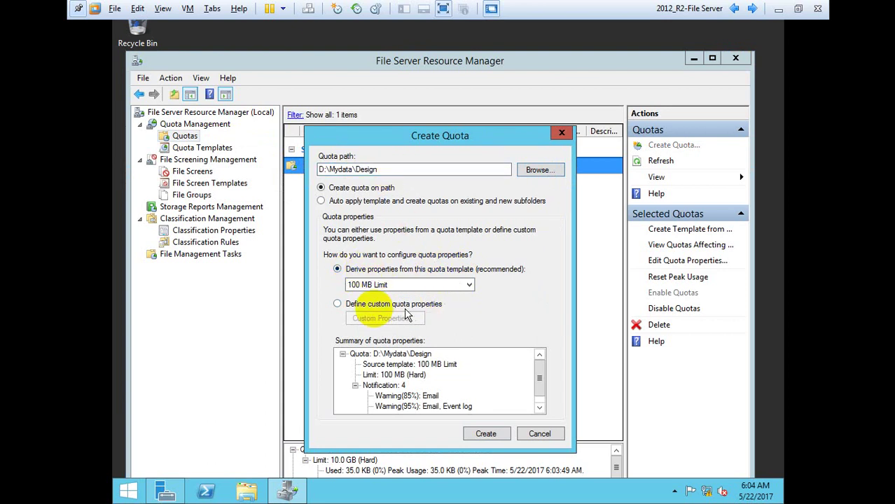
Give it a custom 20 GB soft limit, create it, and save as template 20GB.
click(339, 308)
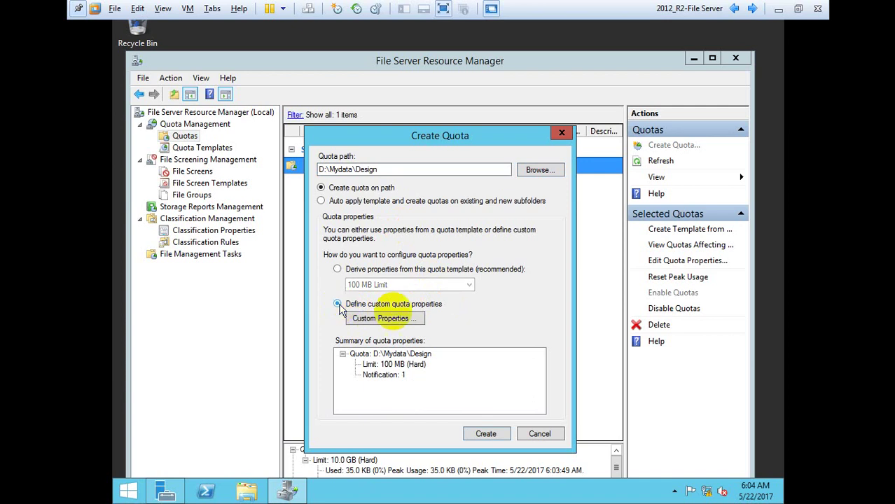
click(385, 319)
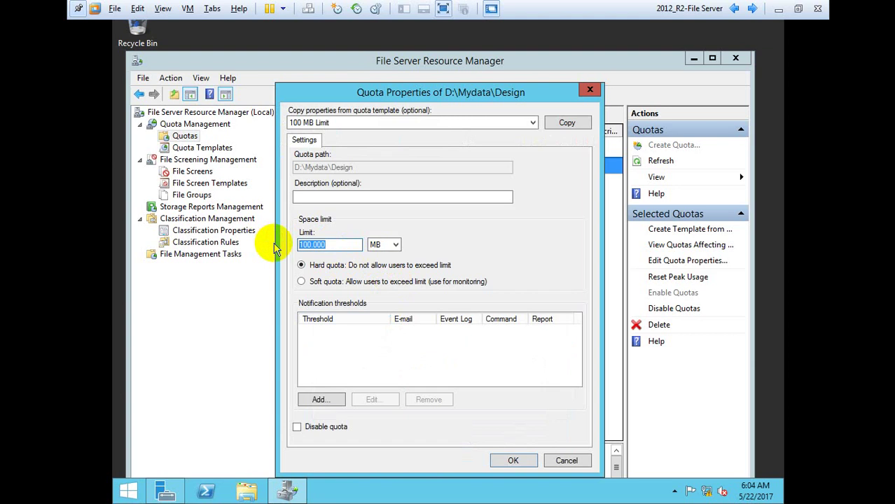
click(391, 245)
click(378, 273)
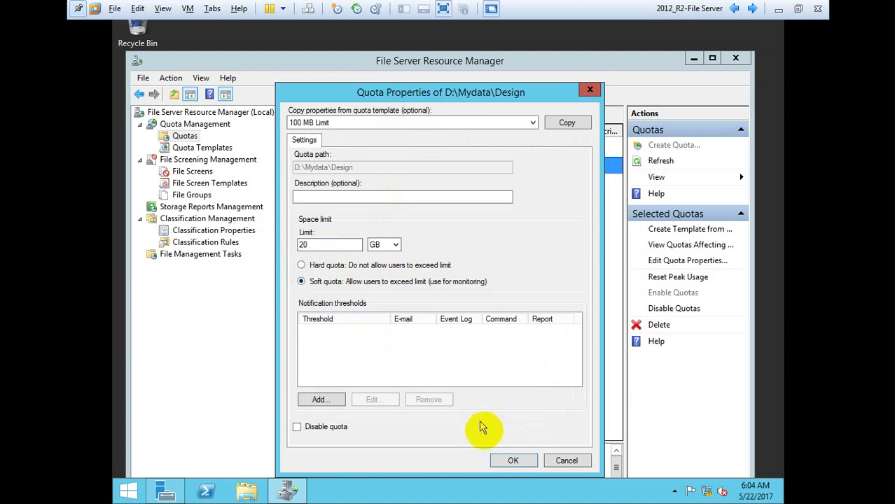
click(513, 460)
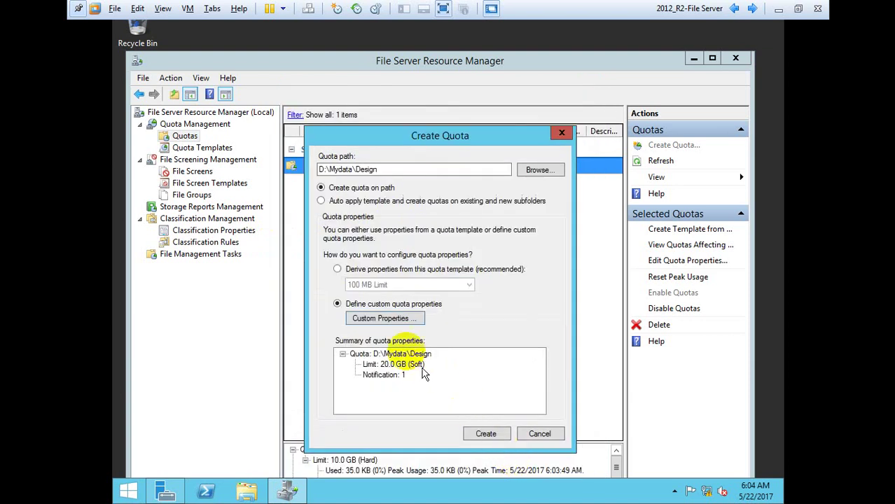
click(486, 433)
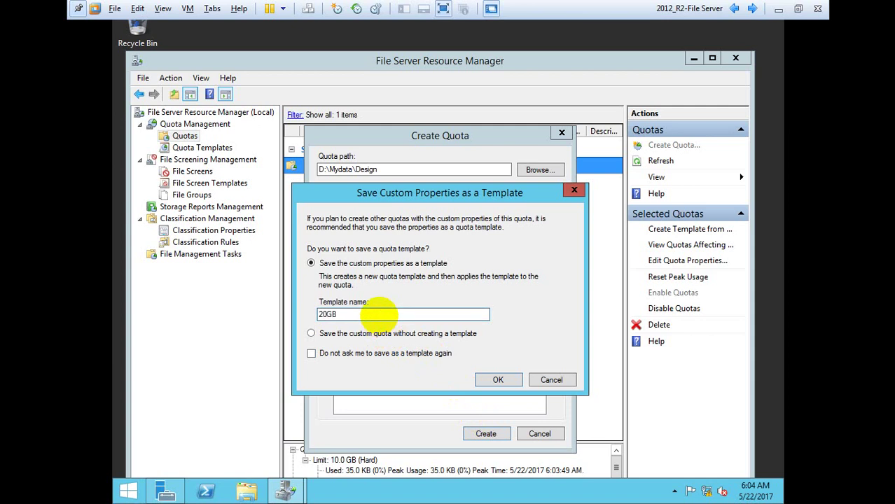
click(493, 378)
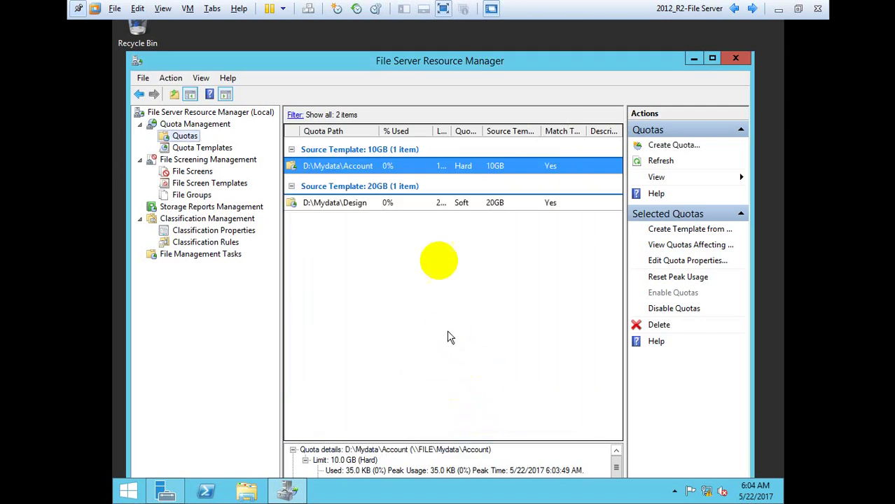
Compare the details of the Account and Design quotas.
click(459, 204)
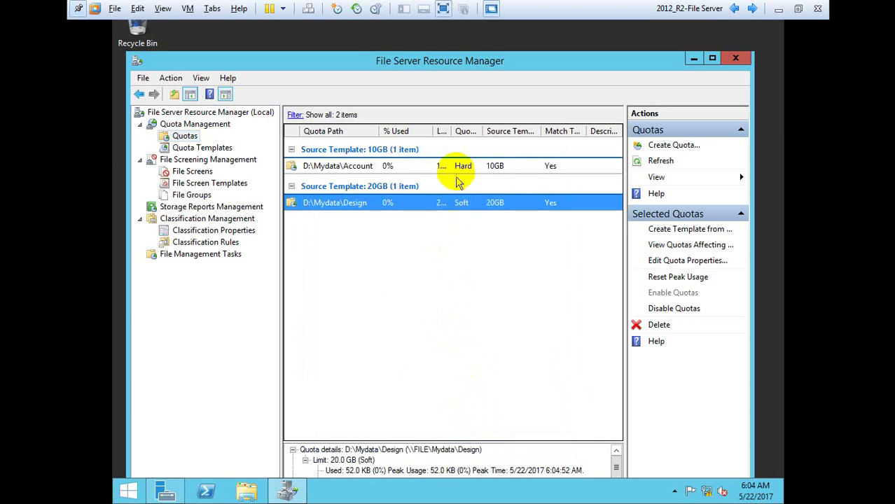
click(457, 173)
click(455, 203)
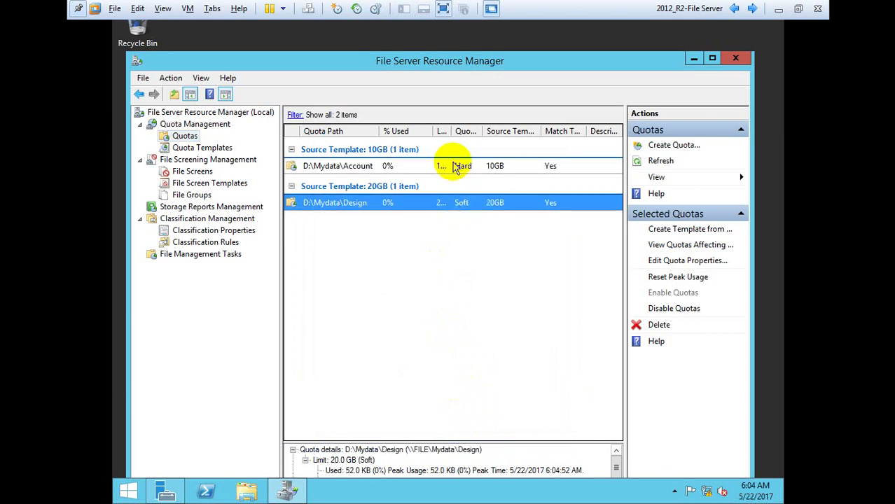
click(455, 168)
click(431, 207)
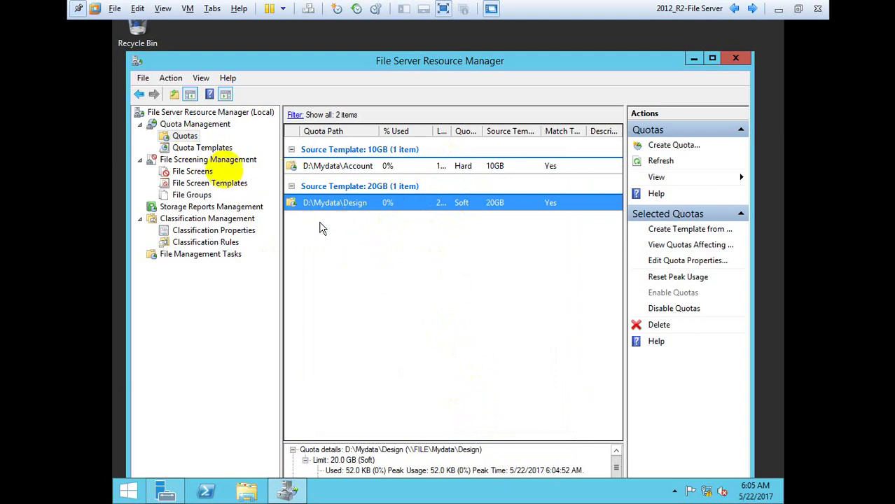
right_click(181, 138)
click(585, 210)
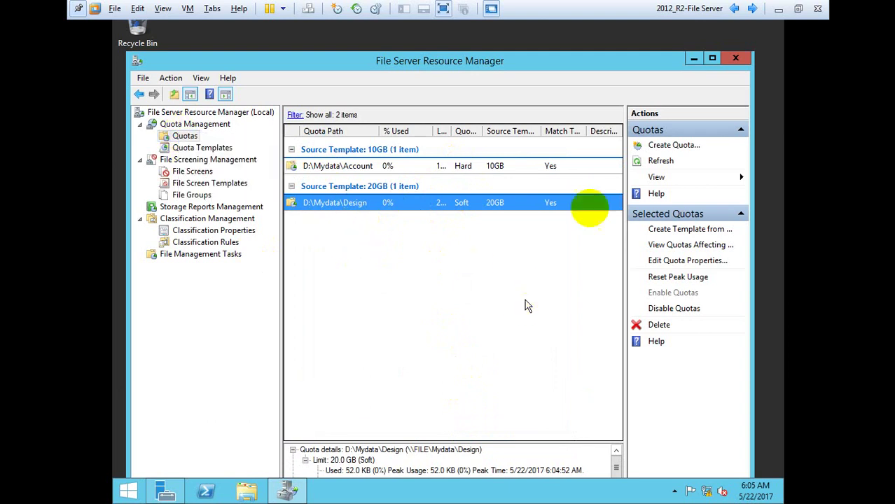
Begin another quota with the path D:\Mydata\Sales.
click(667, 149)
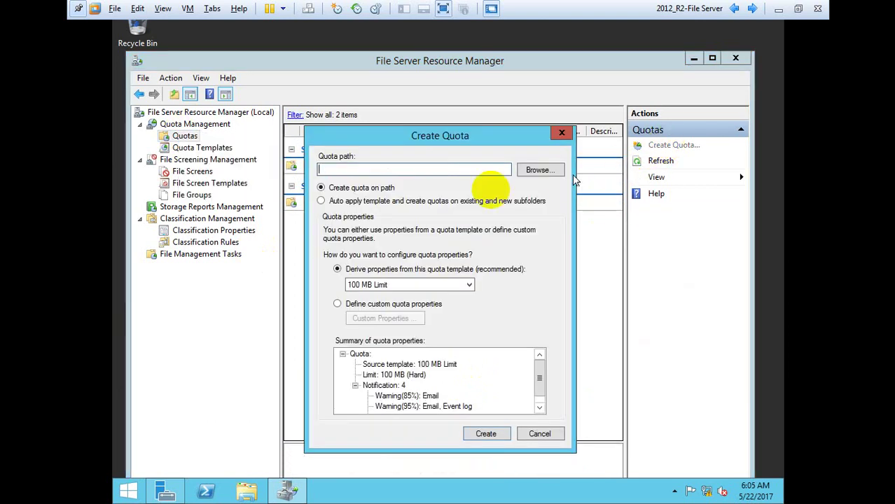
click(541, 170)
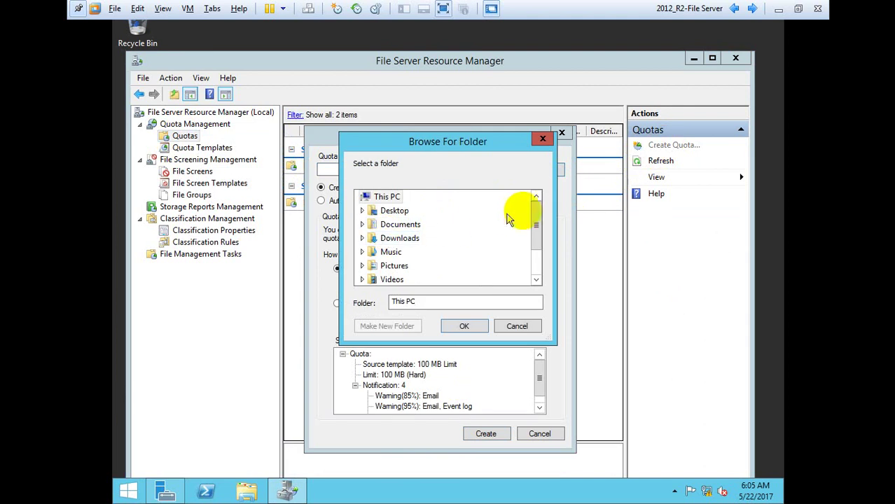
drag(536, 218, 539, 248)
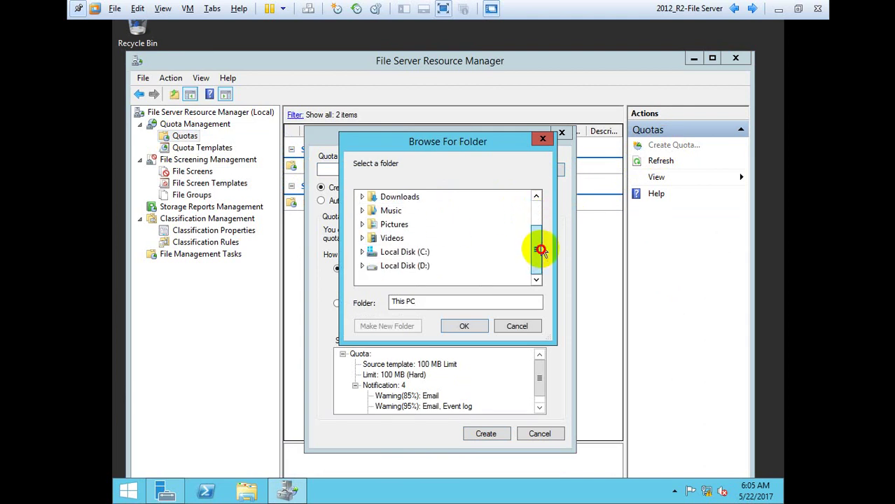
click(362, 265)
double_click(406, 266)
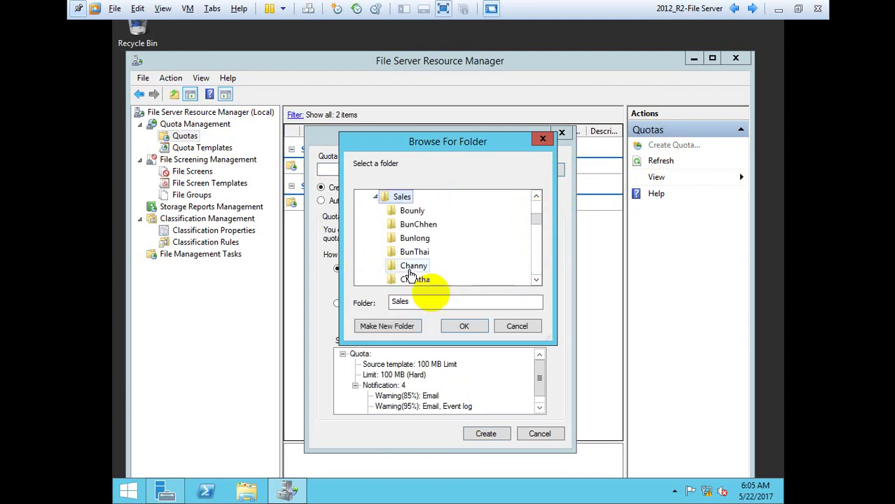
click(464, 325)
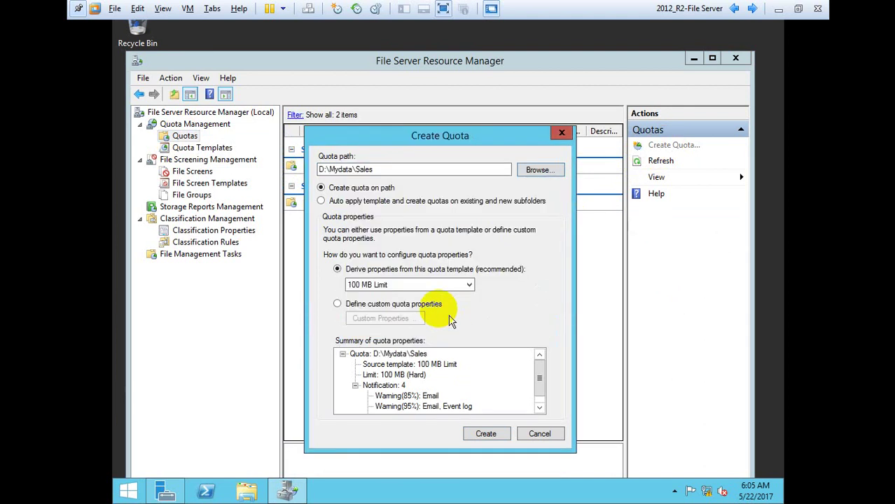
Give it a custom 5 GB hard limit, create it, and save as template 5GB.
click(337, 304)
click(380, 317)
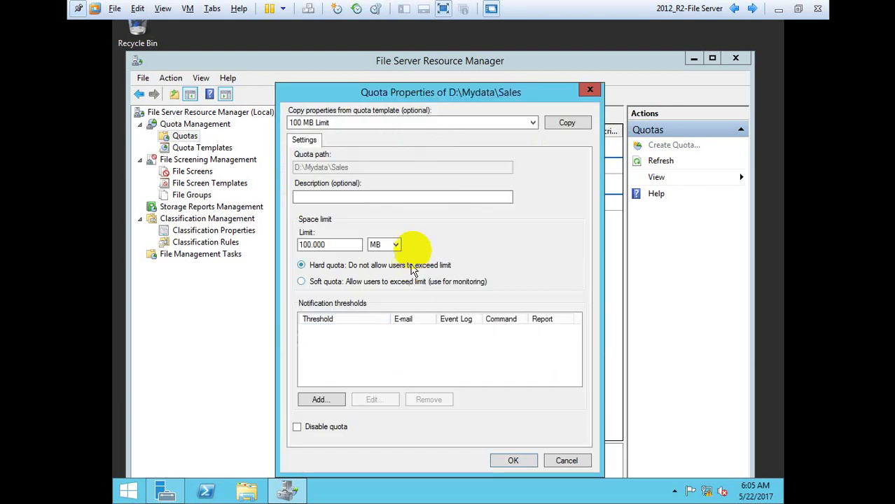
drag(350, 244, 263, 242)
text(5)
click(383, 245)
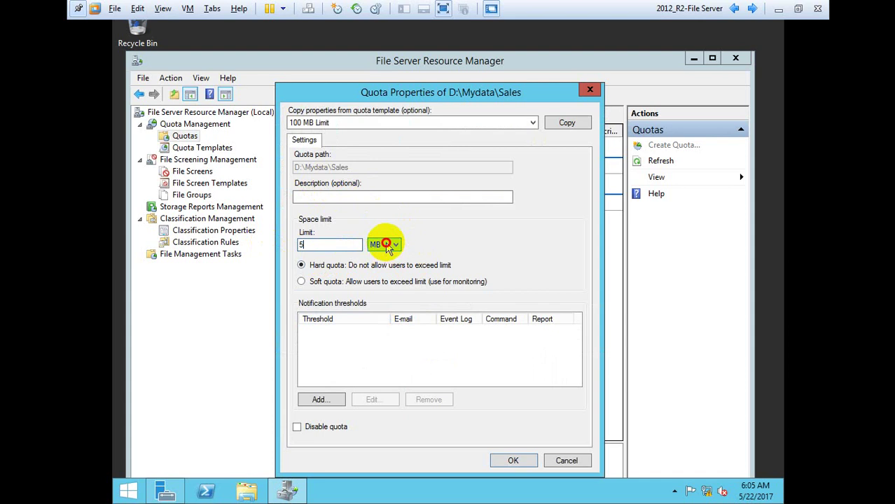
click(377, 273)
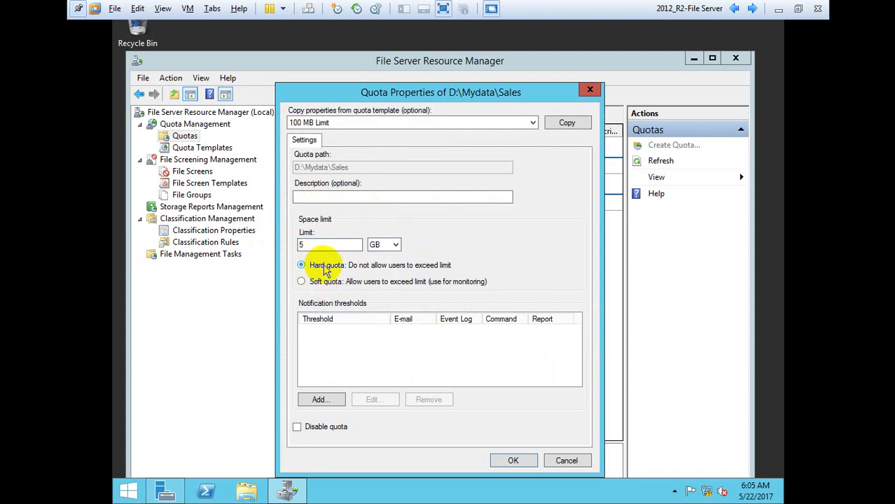
click(515, 461)
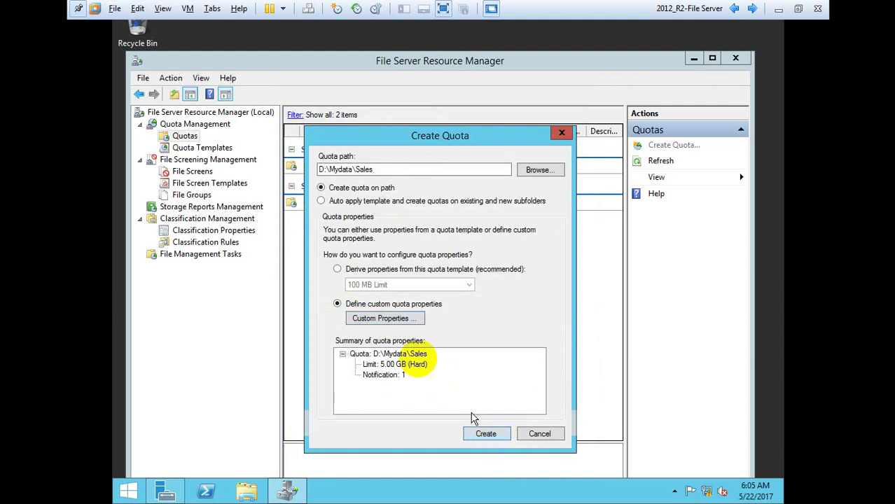
click(482, 432)
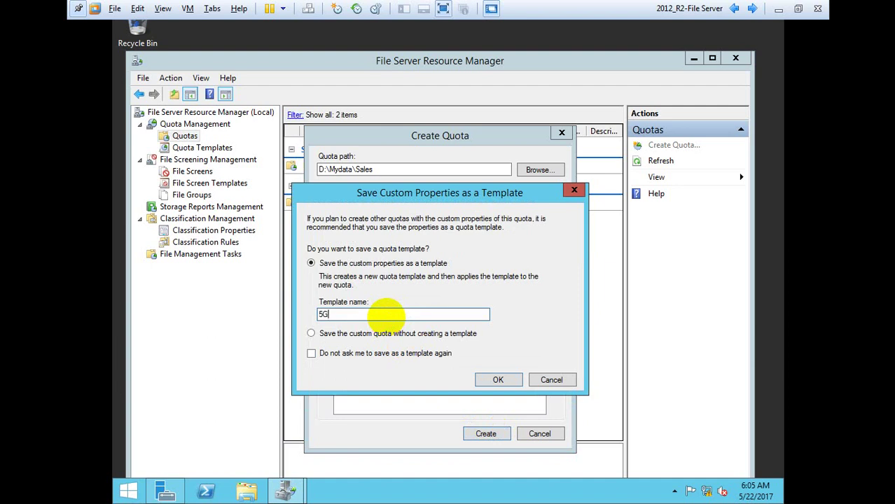
text(5GB)
click(497, 379)
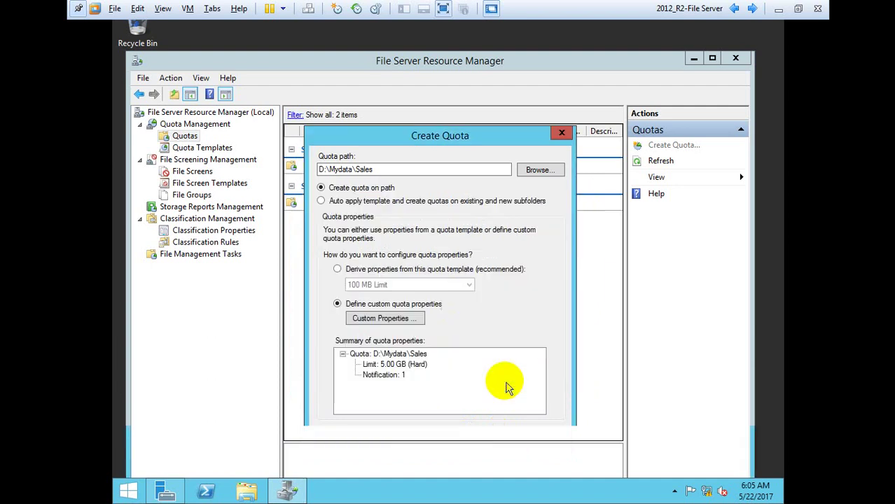
Review the details of the Sales, Account and Design quotas.
click(437, 241)
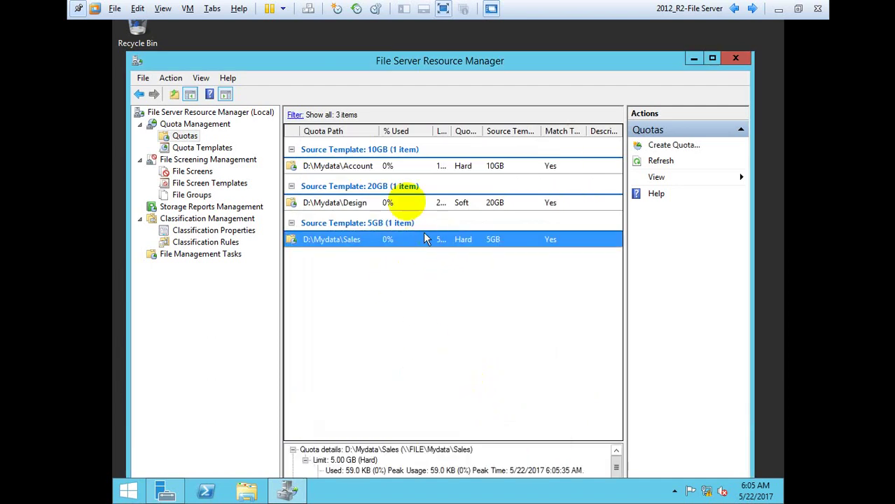
click(372, 168)
click(366, 208)
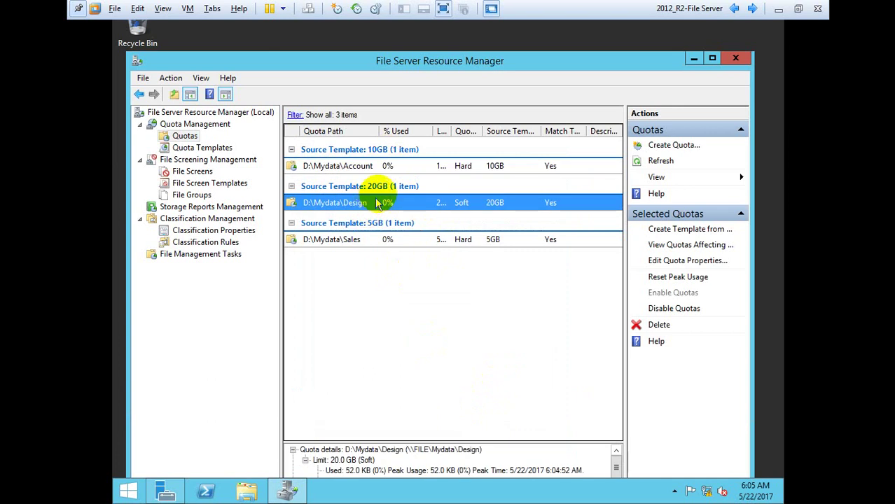
click(365, 239)
click(357, 207)
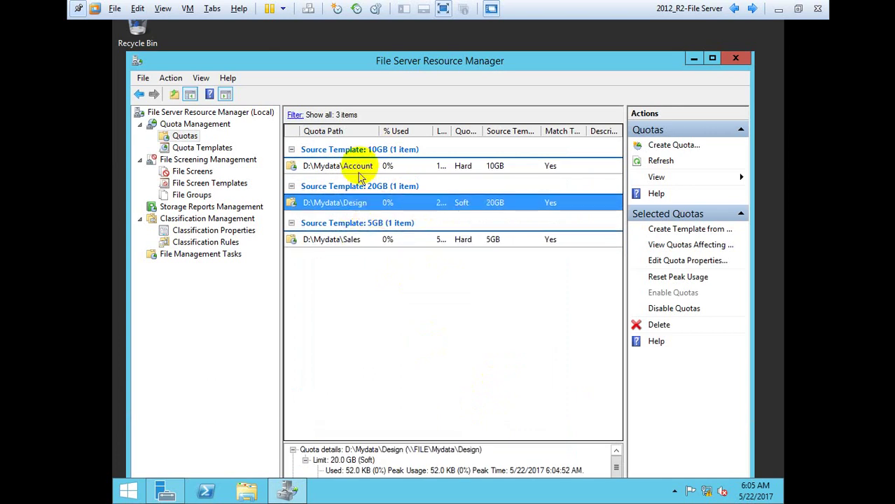
click(359, 166)
Check each of the Account, Design and Sales quota rows, then clear the selection.
click(366, 207)
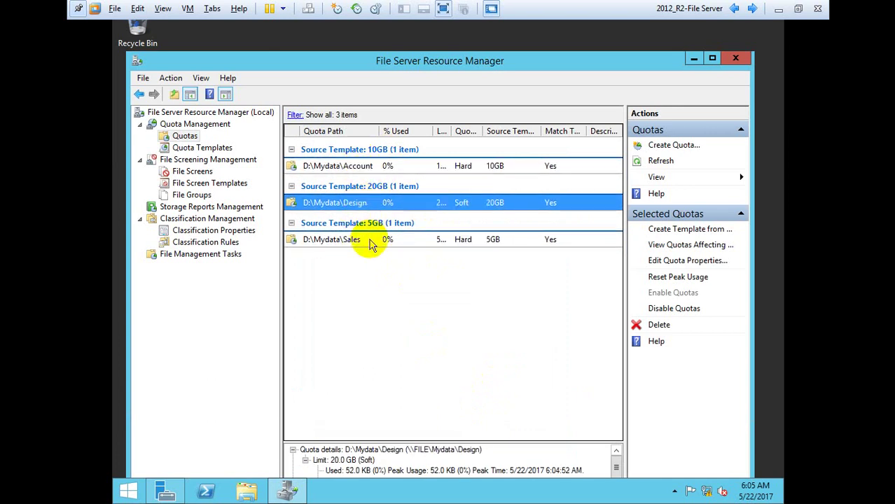
click(370, 240)
click(488, 168)
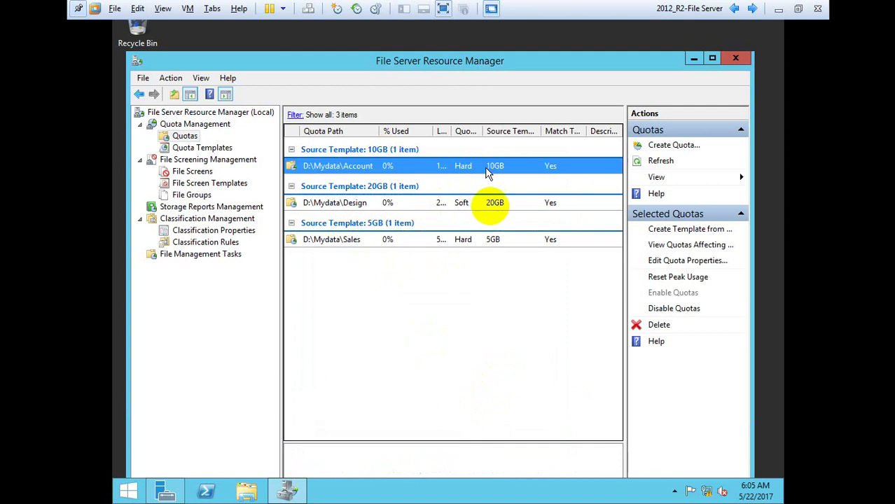
click(490, 239)
click(488, 202)
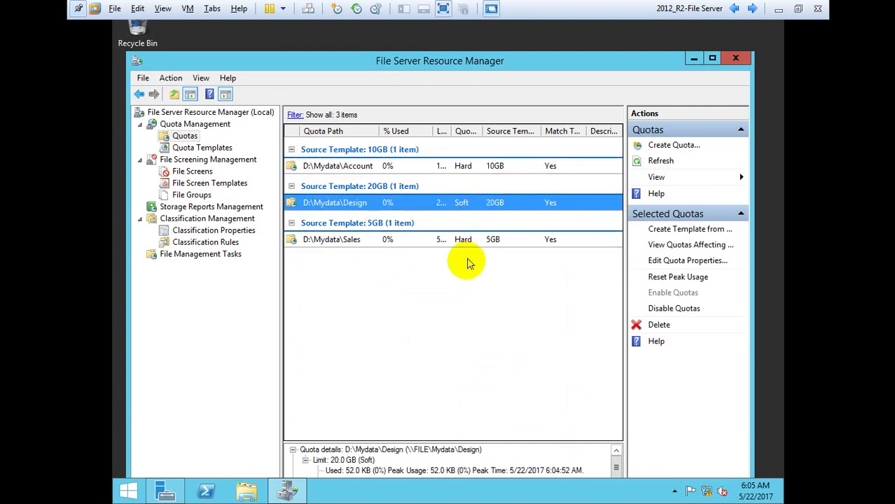
click(468, 263)
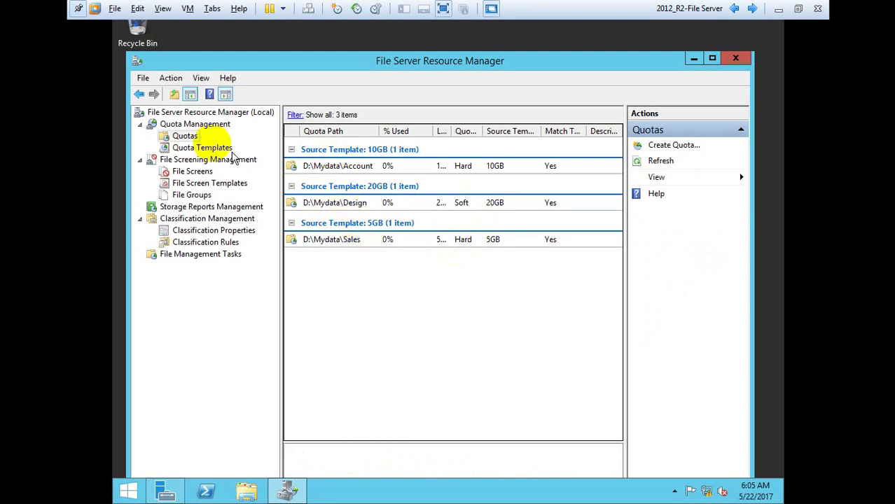
Inspect the 10GB, 5GB and 20GB quota templates, then minimize the window.
click(200, 146)
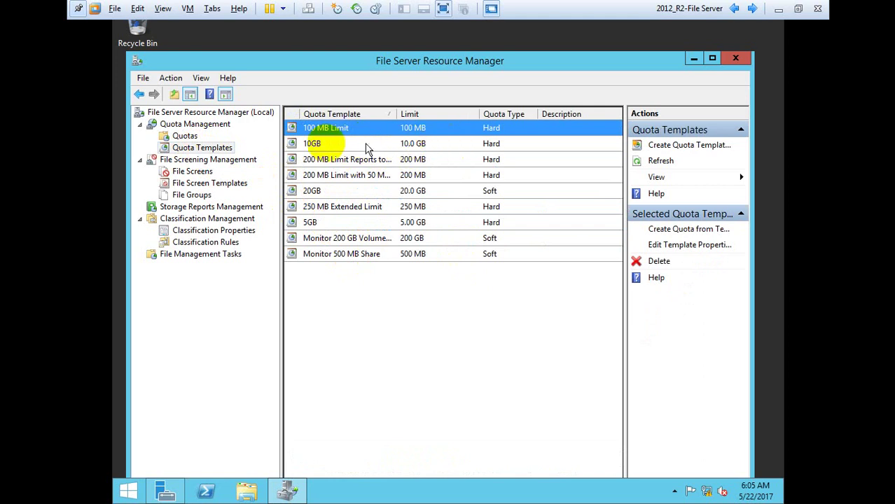
click(319, 146)
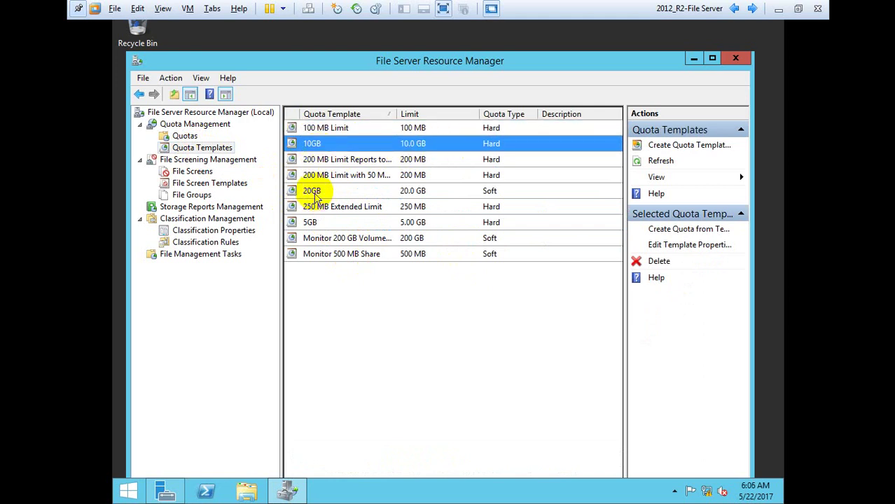
click(315, 223)
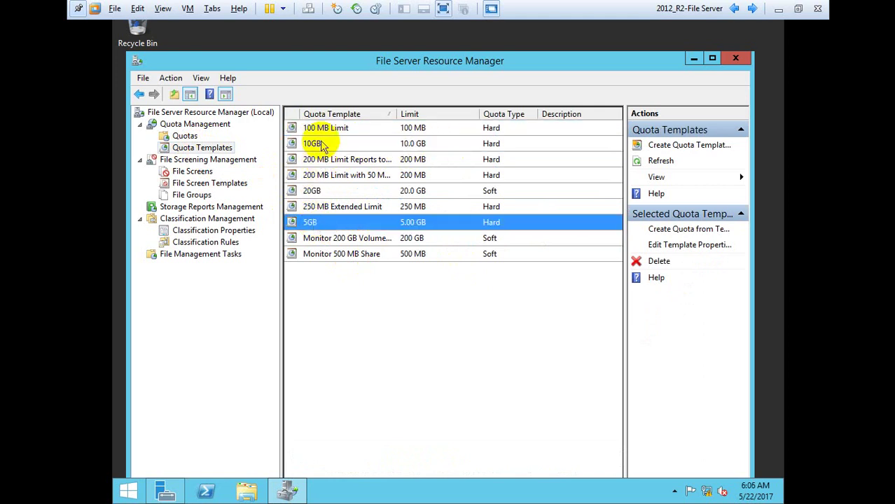
click(322, 146)
click(316, 191)
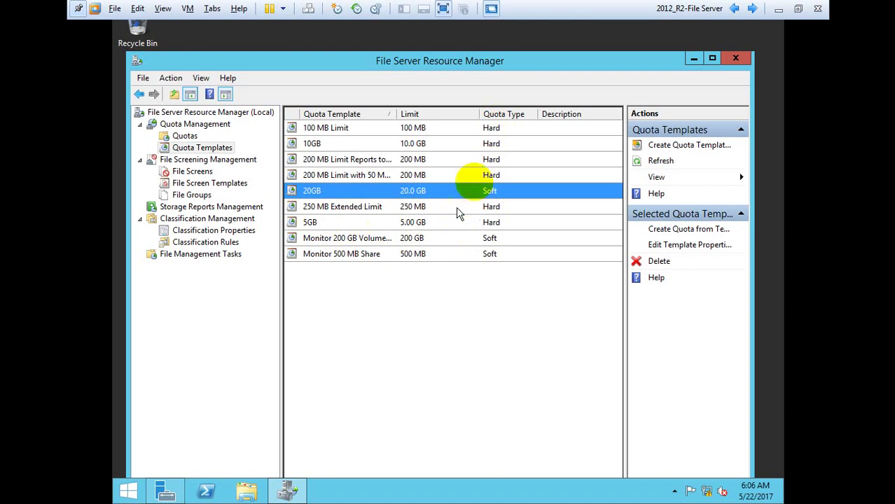
click(693, 59)
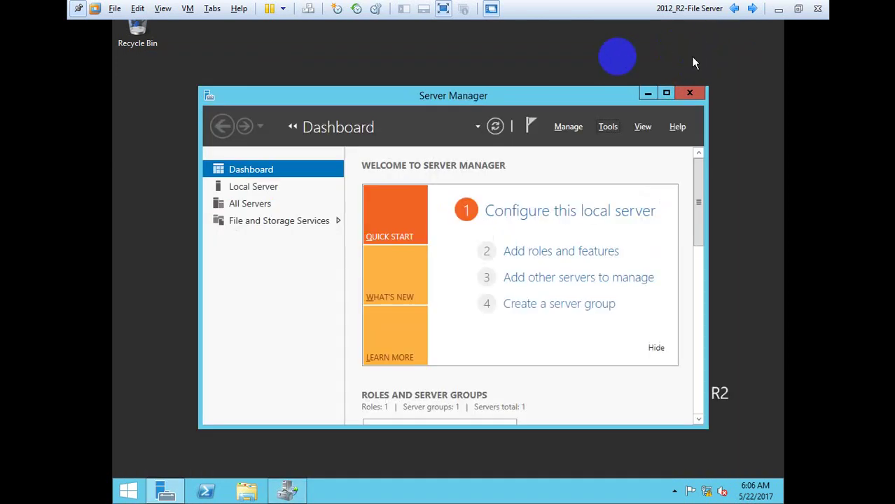
Leave the file server's full-screen view and switch to the Windows 7 virtual machine.
click(443, 9)
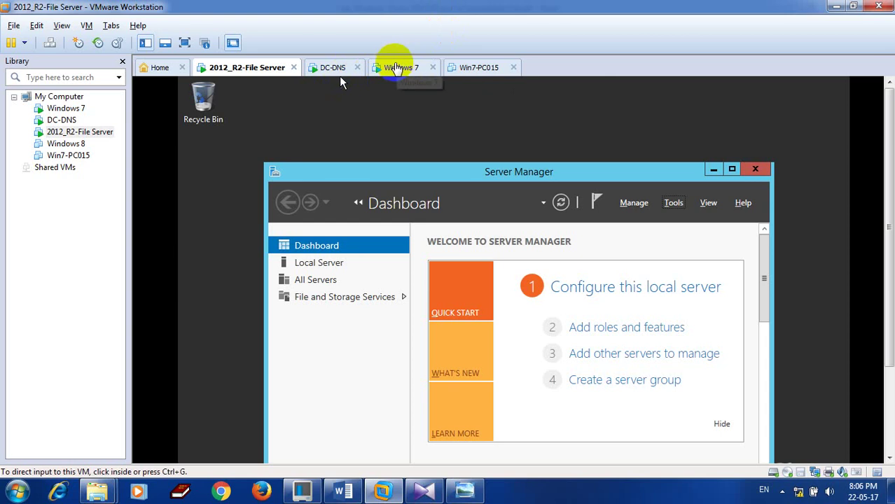
click(396, 68)
click(534, 265)
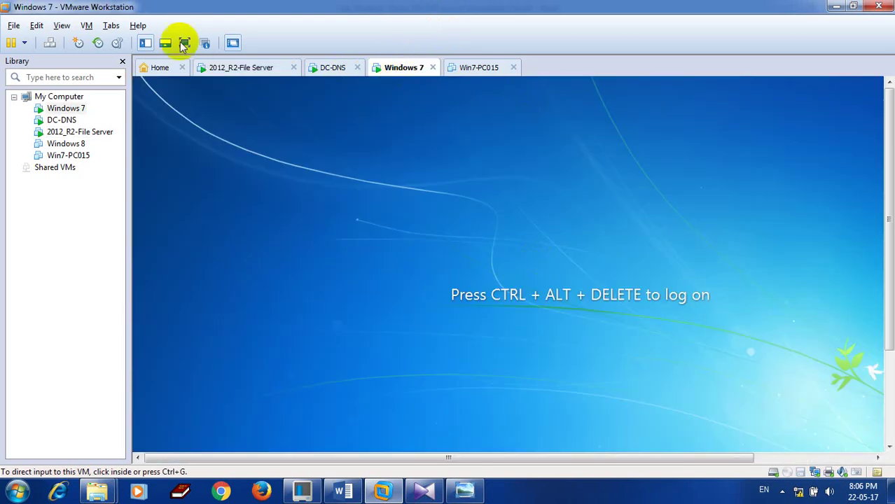
Log on to Windows 7 with the domain user's password and show it full screen.
click(50, 46)
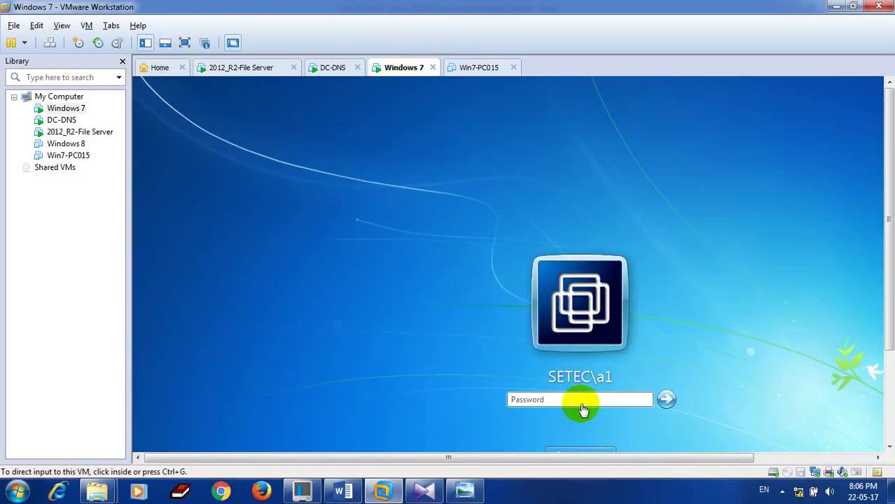
drag(878, 164, 669, 290)
click(667, 289)
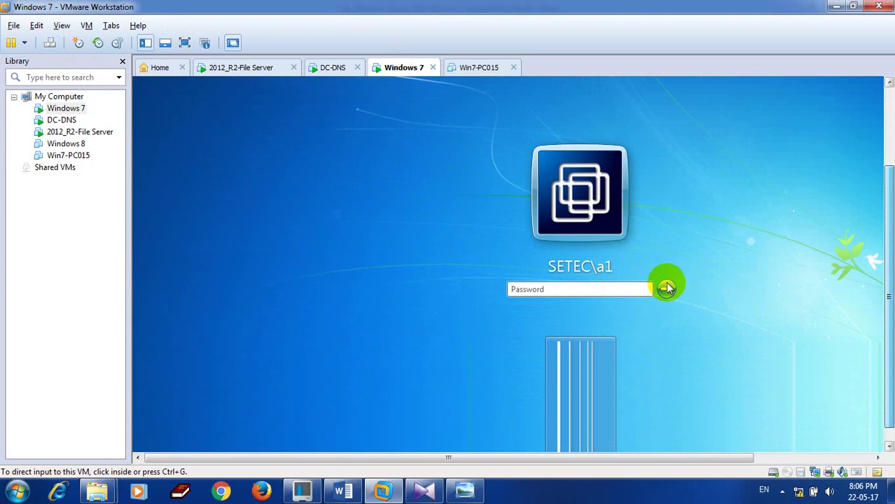
click(665, 266)
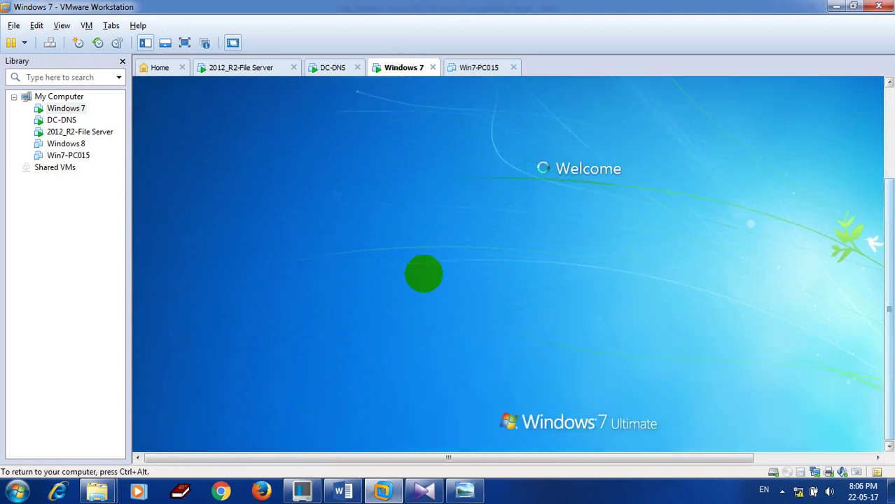
key(ctrl+alt)
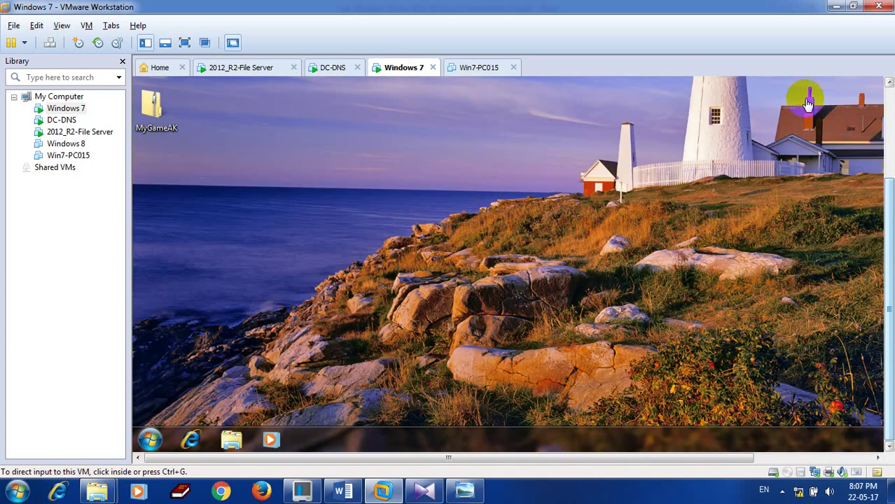
click(185, 43)
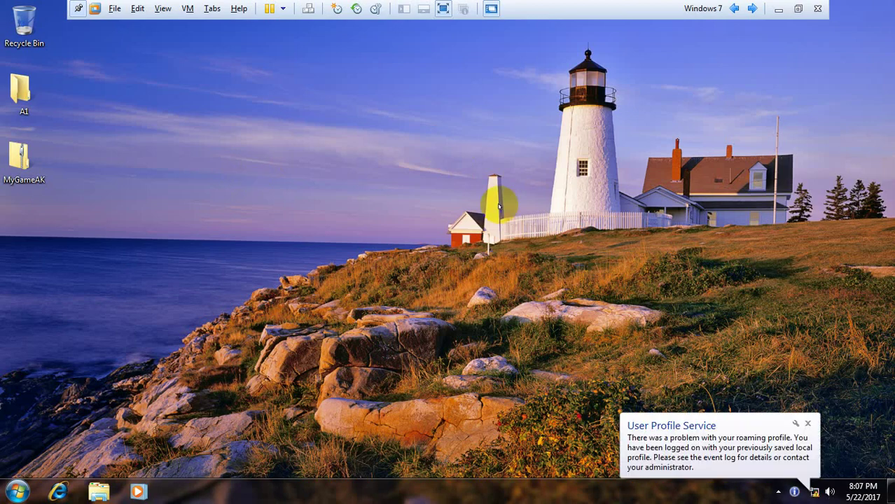
Refresh the desktop and open Windows Explorer at Computer with a wider folder pane.
right_click(404, 200)
click(427, 236)
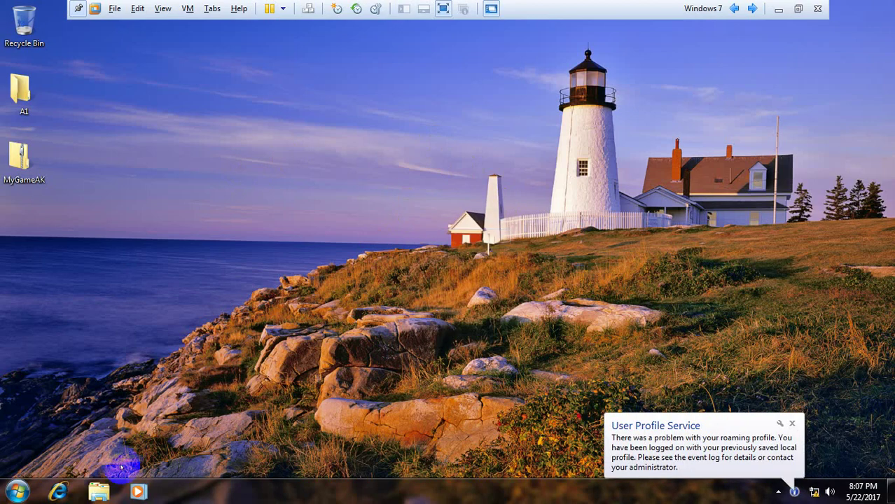
click(100, 490)
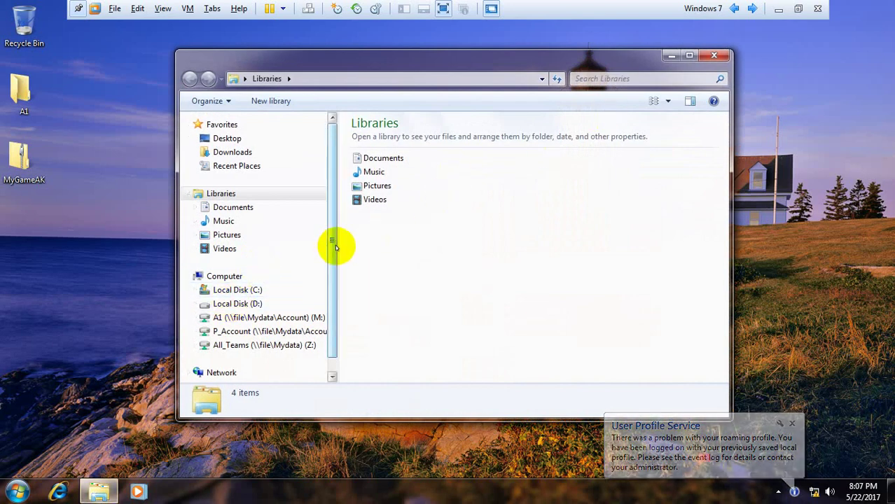
drag(334, 245, 425, 246)
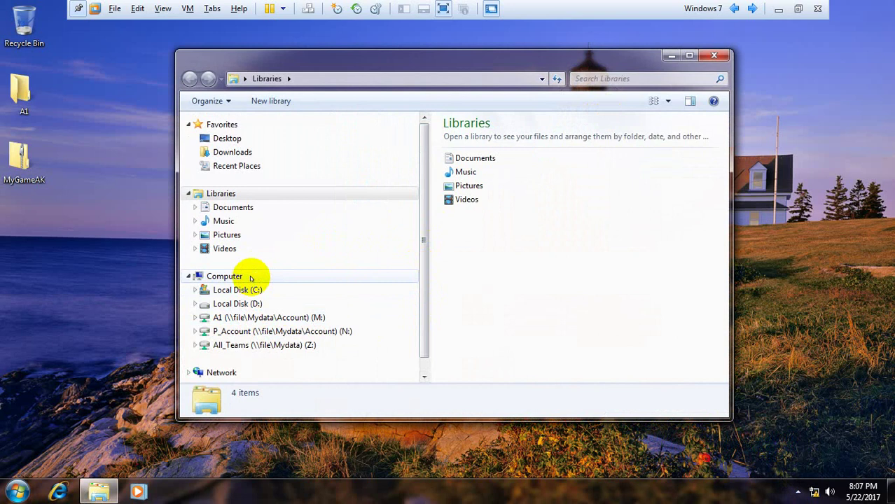
click(250, 278)
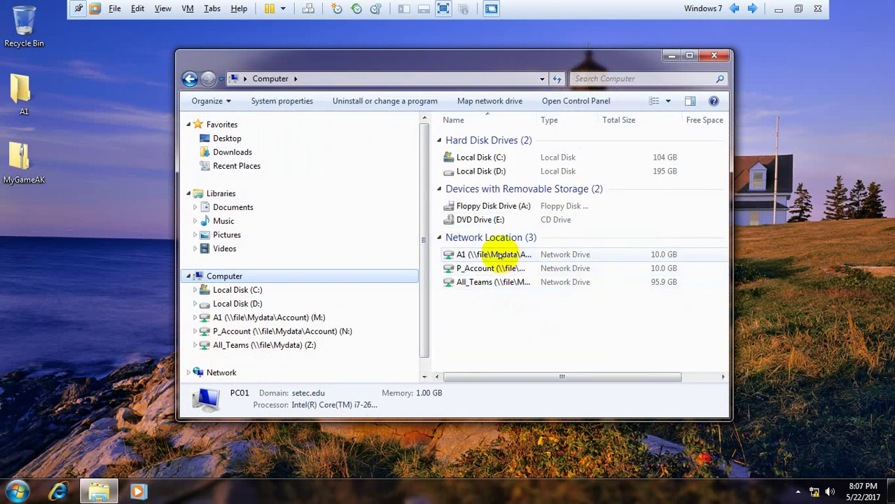
Check the mapped drive sizes: A1 and P_Account 10.0 GB, All_Teams 95.9 GB.
mouse_move(498, 256)
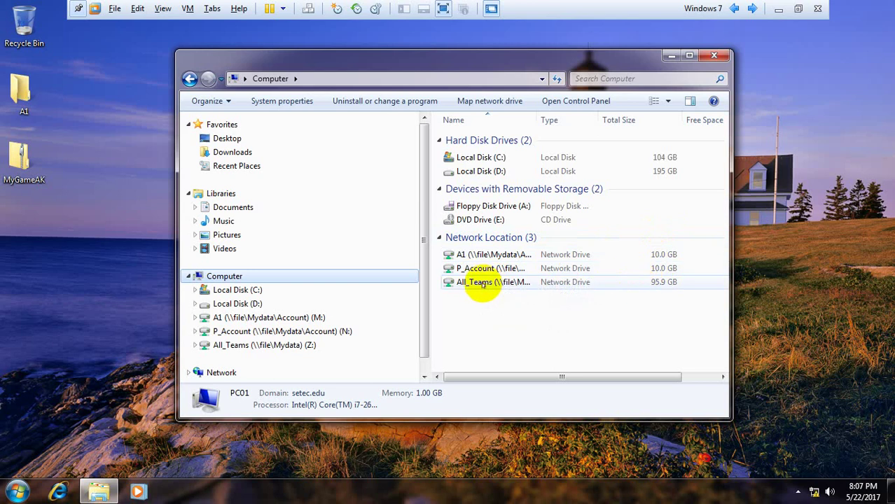
mouse_move(465, 286)
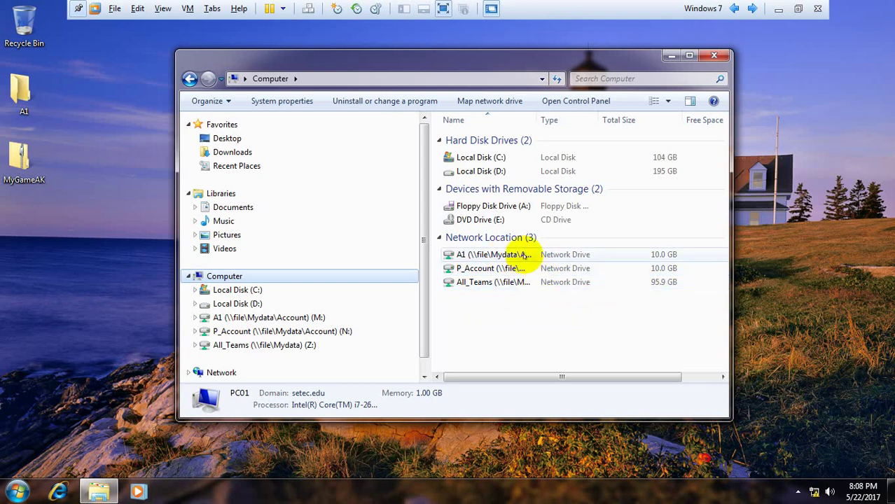
mouse_move(518, 270)
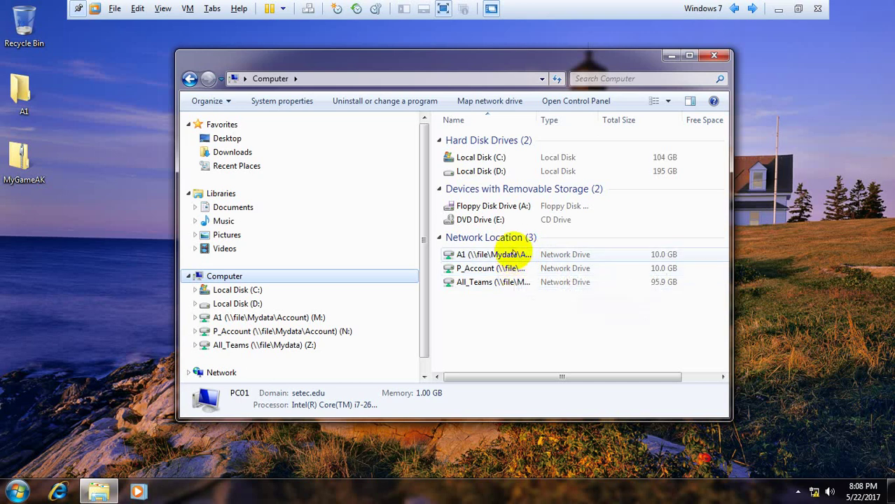
click(443, 9)
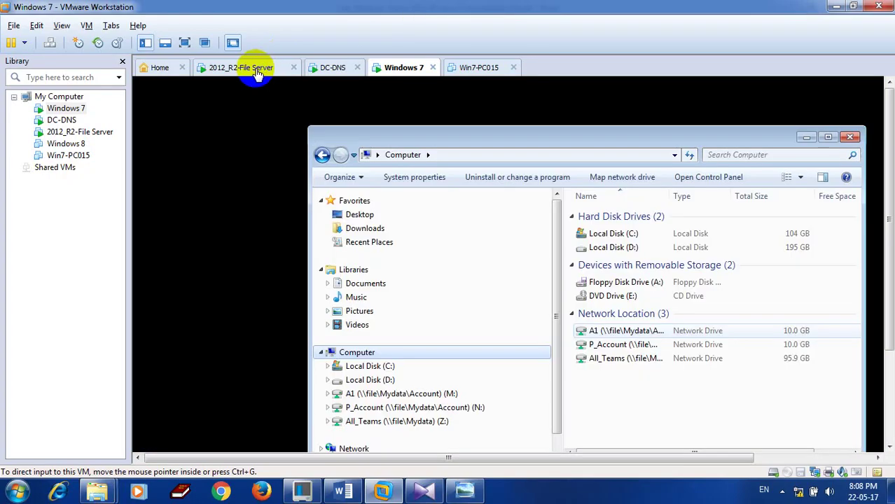
Switch to the 2012_R2-File Server machine in full screen and open a file browser.
click(266, 68)
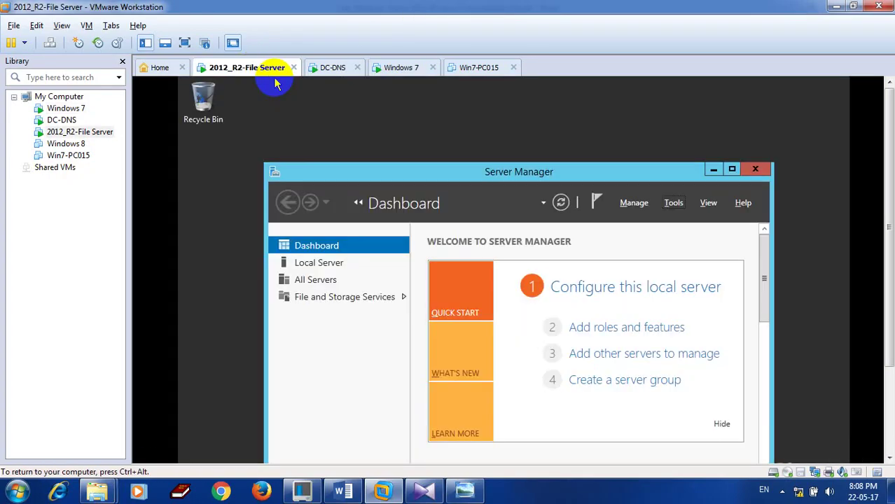
click(184, 43)
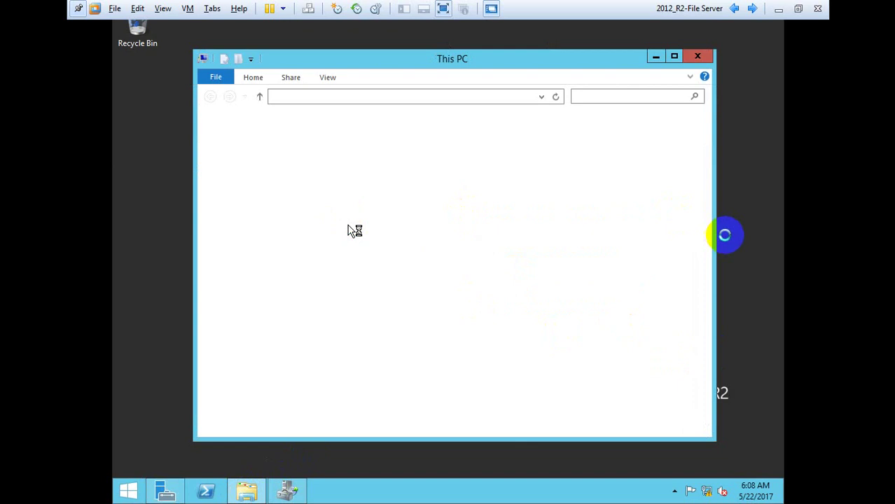
click(735, 236)
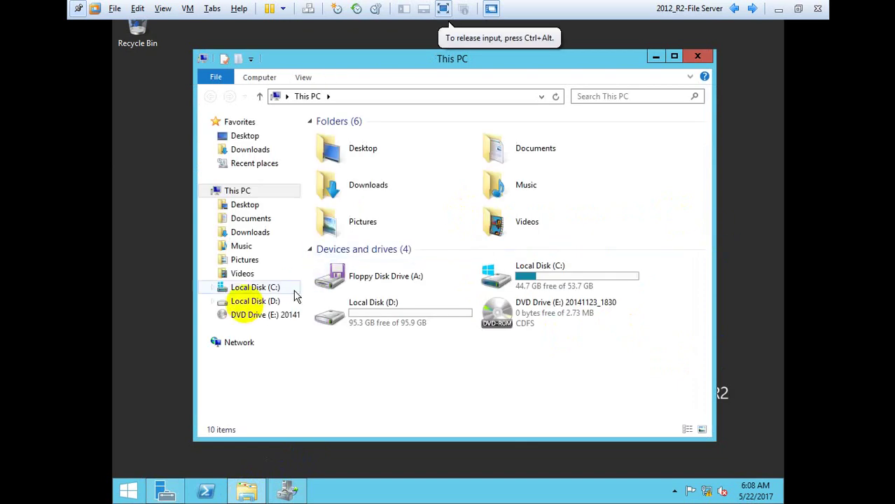
Open D:\Mydata and look over the Design, Sales and All_Teams folders.
click(237, 308)
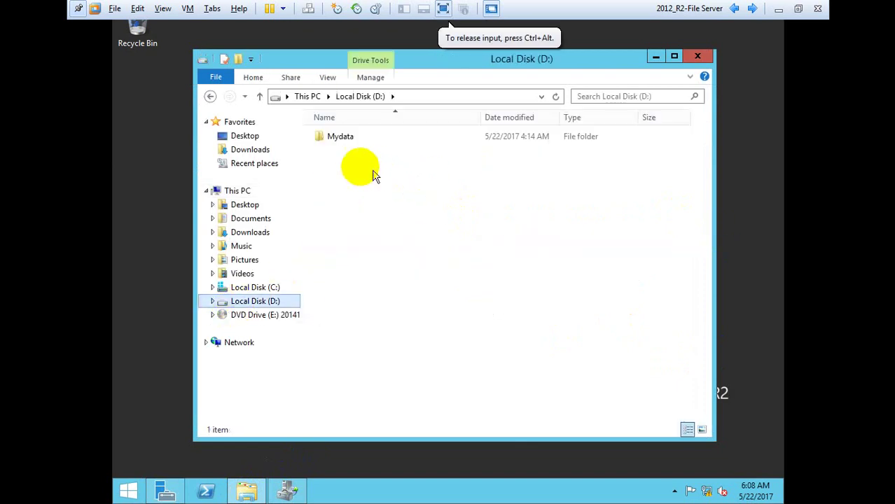
click(352, 143)
double_click(352, 142)
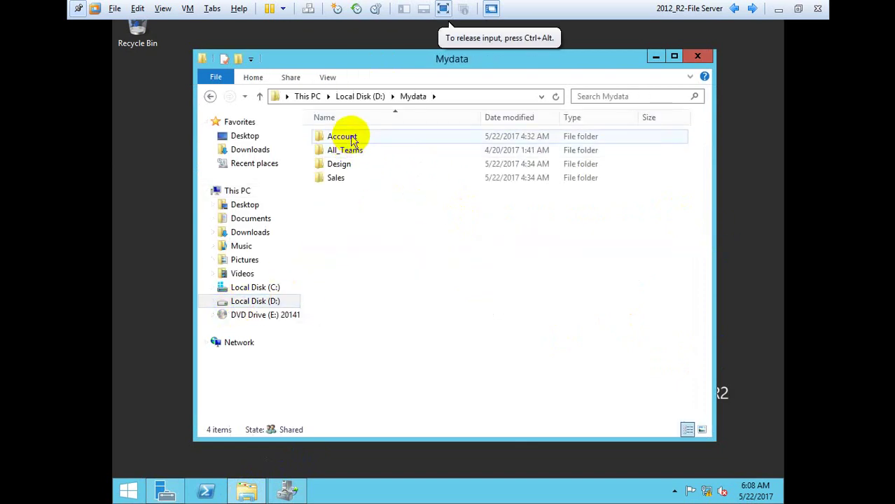
click(344, 165)
click(350, 179)
click(357, 151)
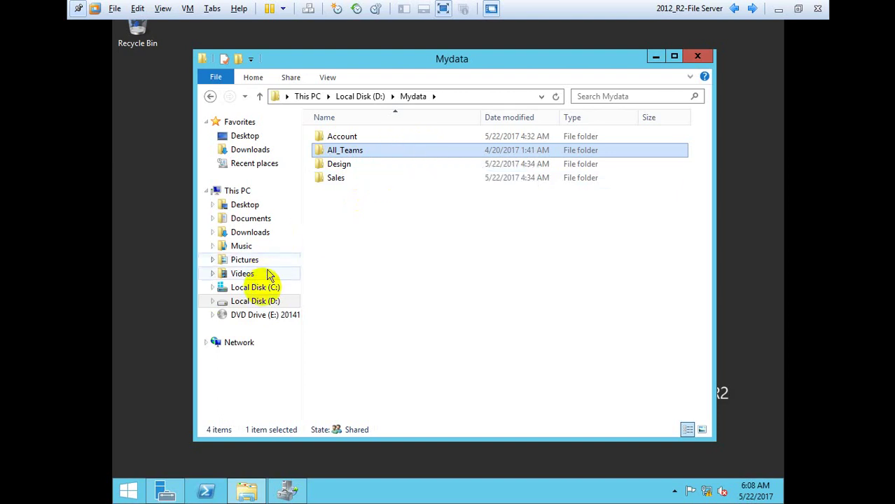
Check Local Disk (D:) properties, confirming its 95.9 GB capacity.
click(252, 303)
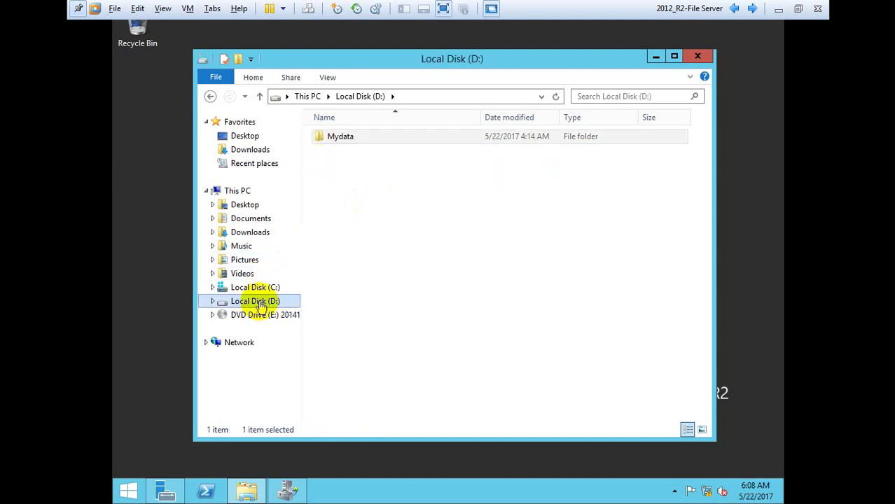
right_click(262, 301)
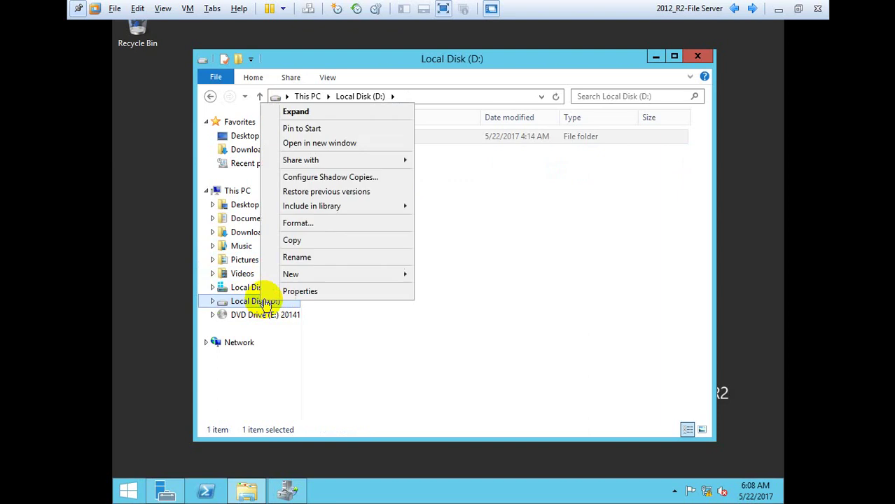
click(308, 291)
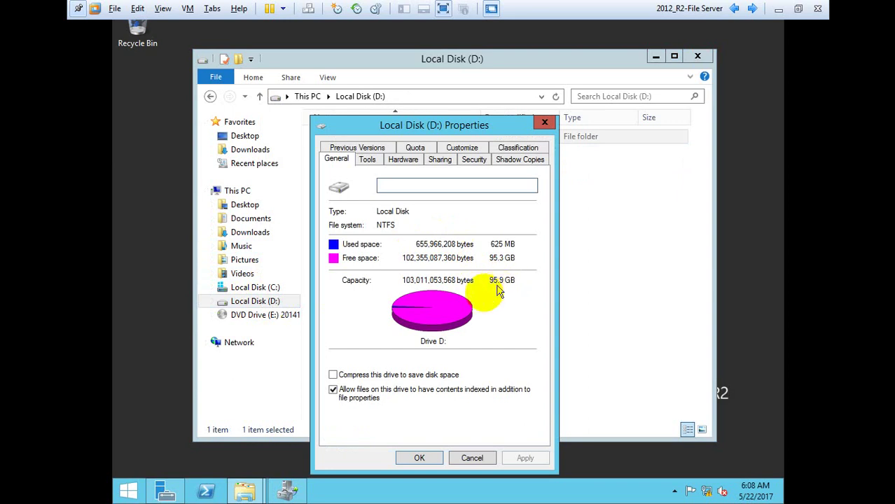
click(472, 455)
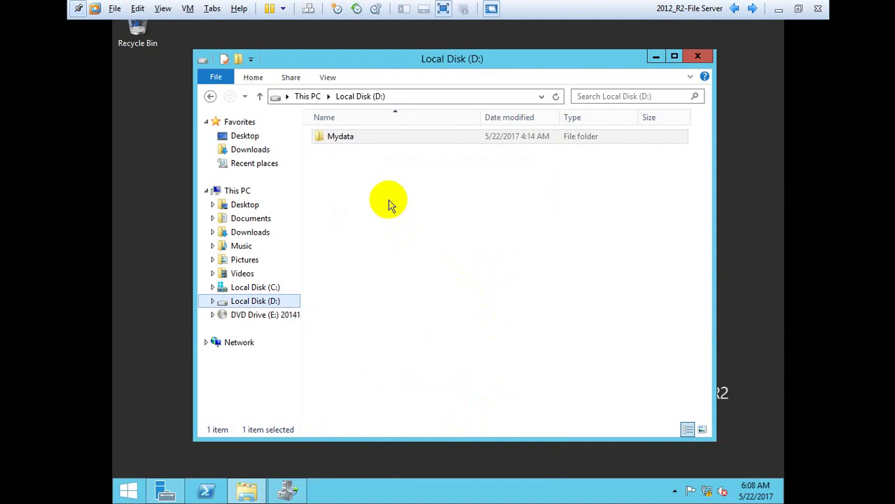
Open D:\Mydata, look inside the Account folder's user subfolders, then go back.
click(350, 144)
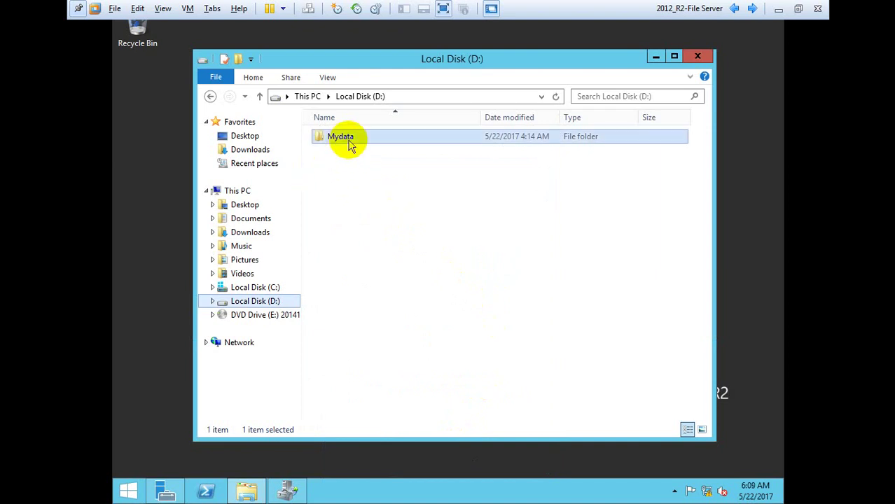
double_click(350, 140)
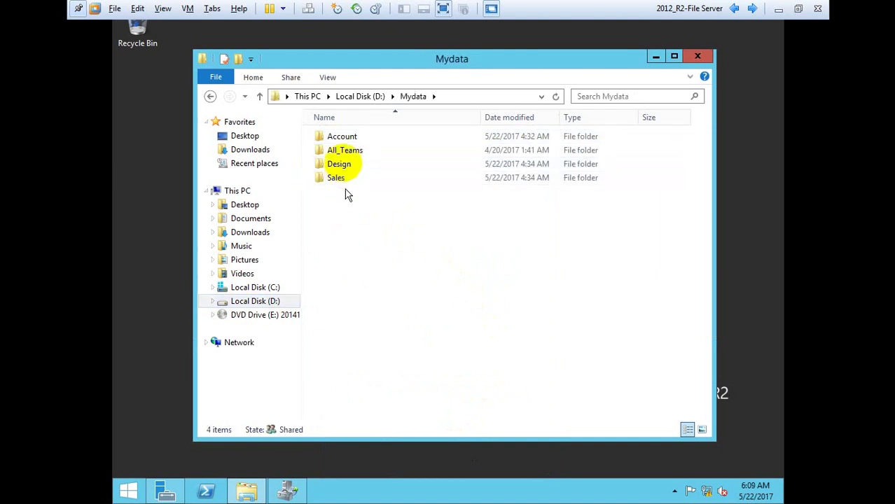
click(345, 154)
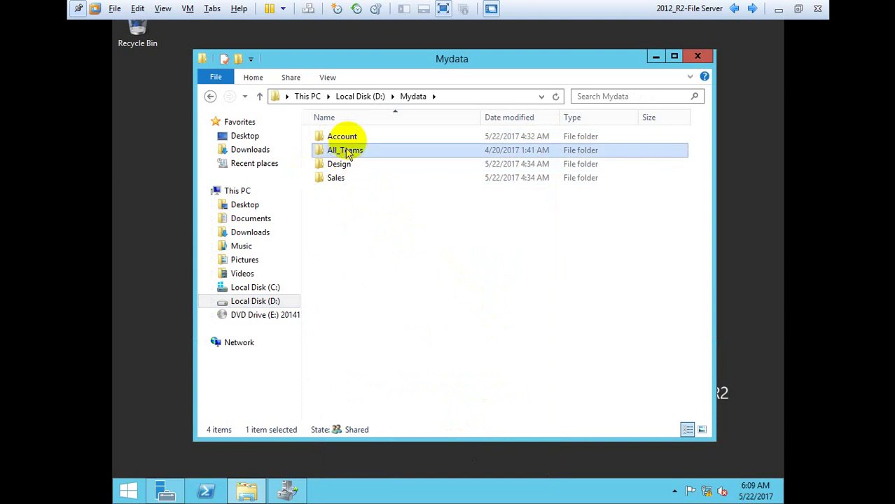
click(346, 139)
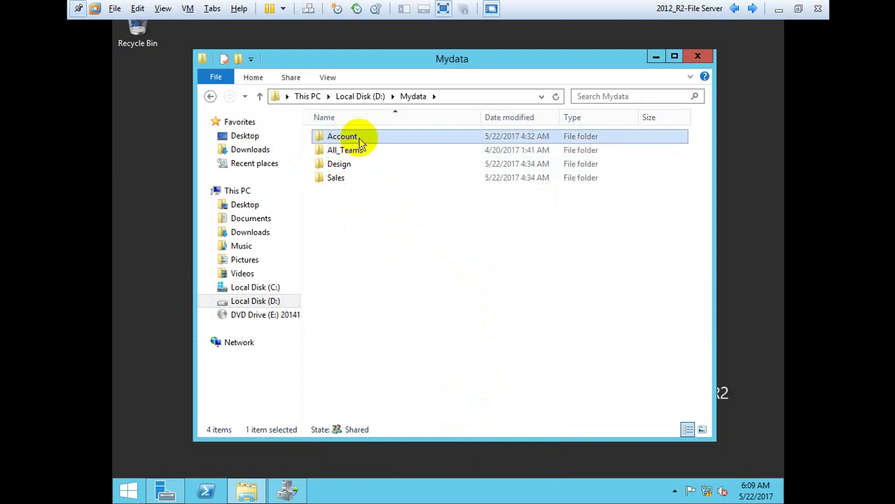
double_click(354, 137)
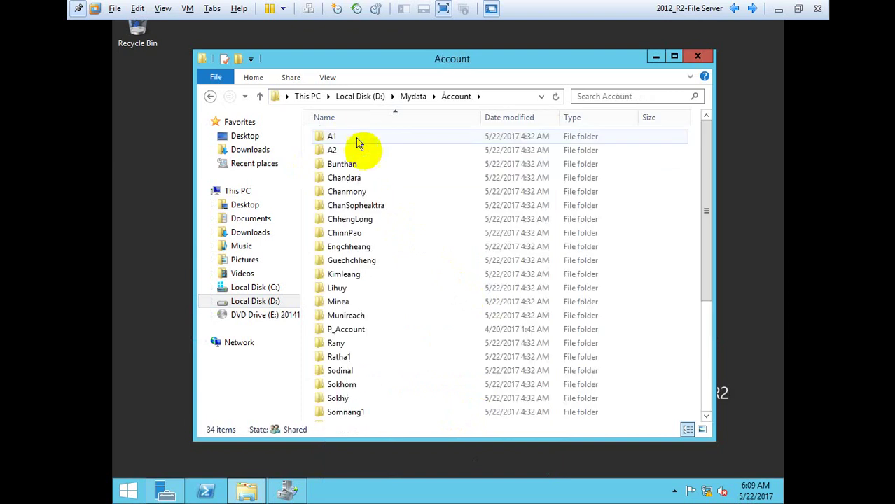
click(382, 261)
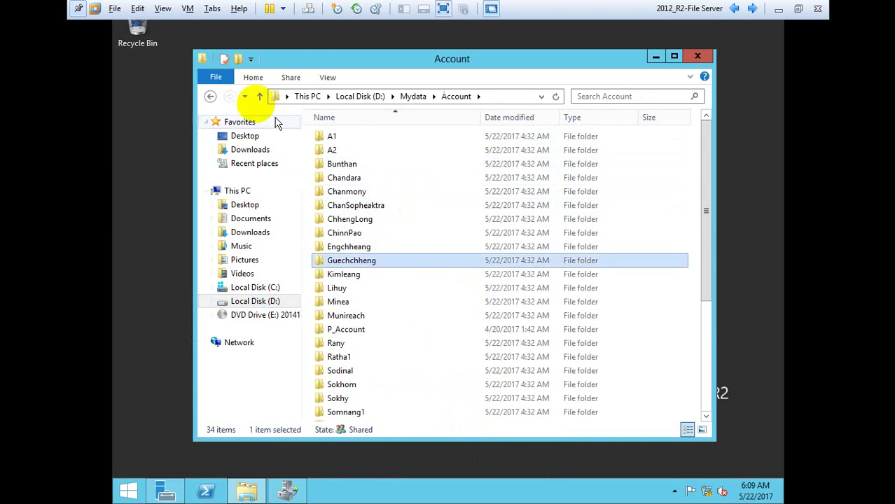
click(209, 97)
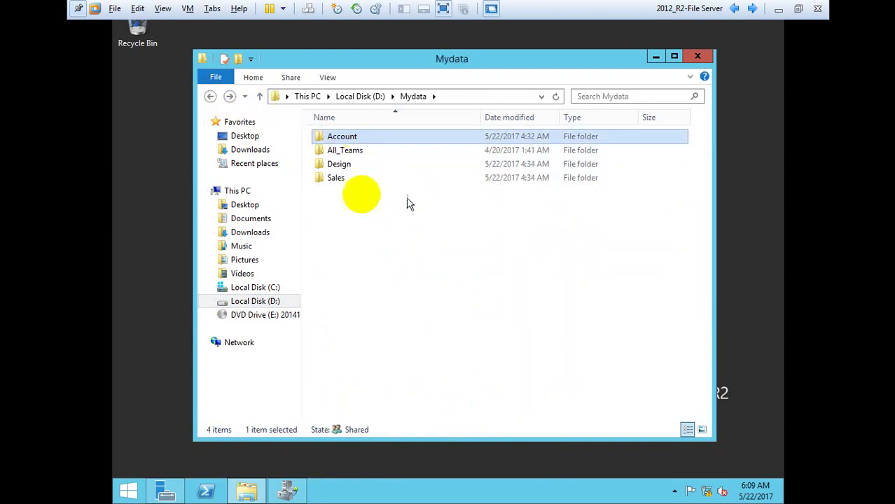
Select All_Teams, then Account, Design and Sales, confirming All_Teams is empty.
click(360, 153)
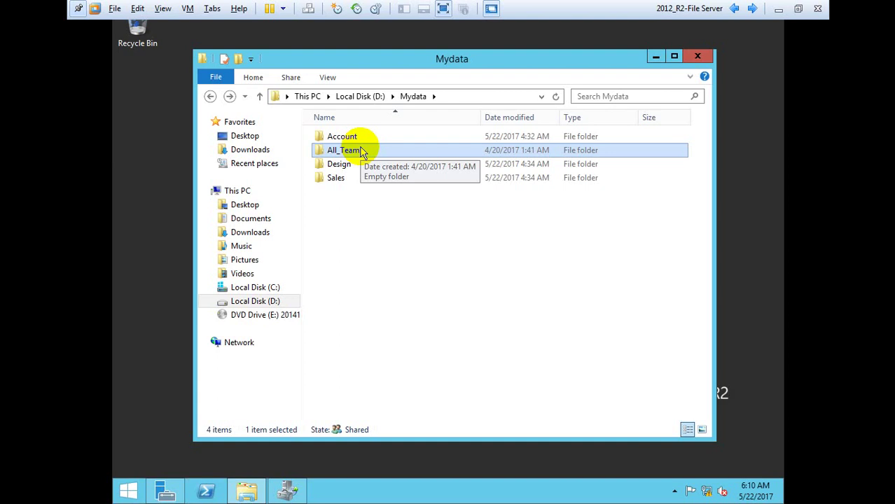
click(371, 219)
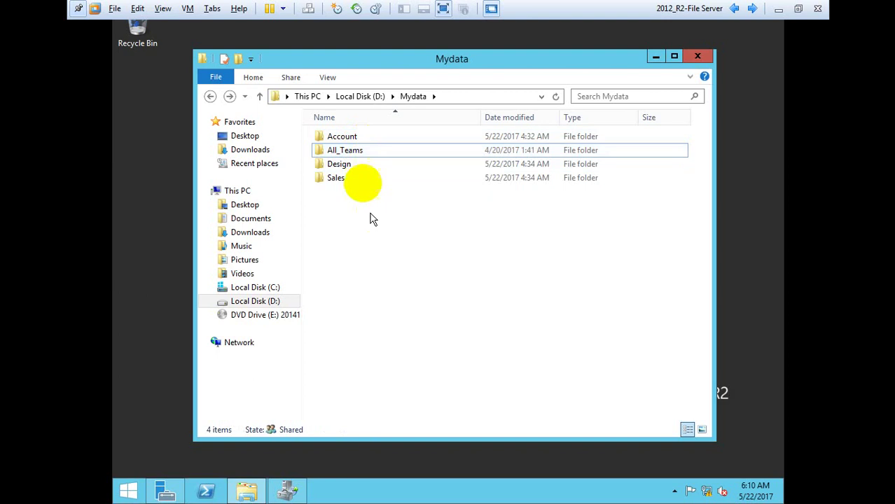
click(351, 150)
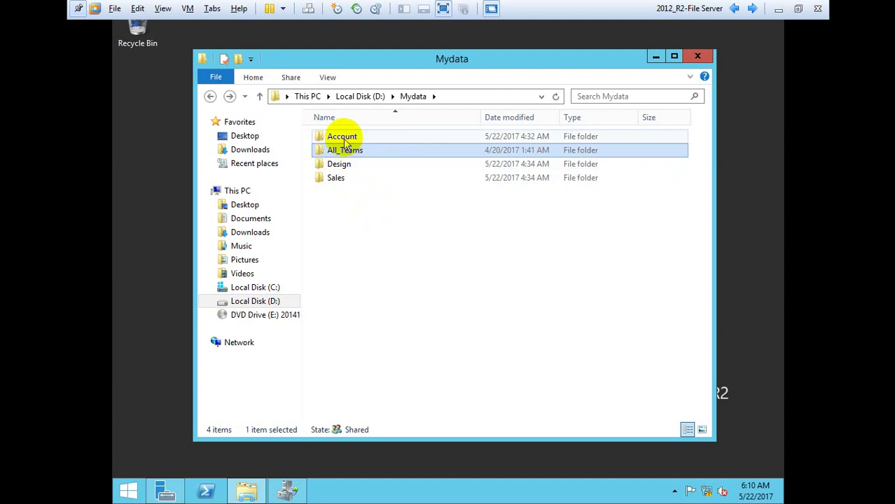
click(343, 139)
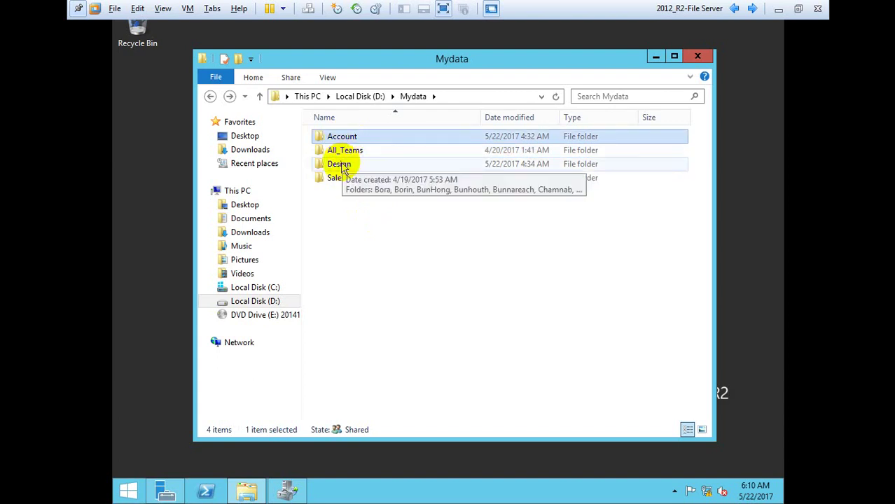
click(336, 164)
click(336, 179)
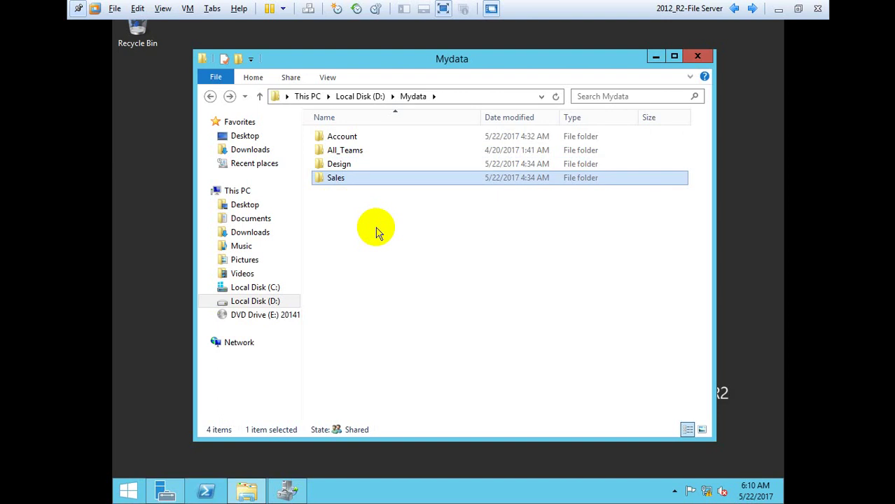
click(344, 151)
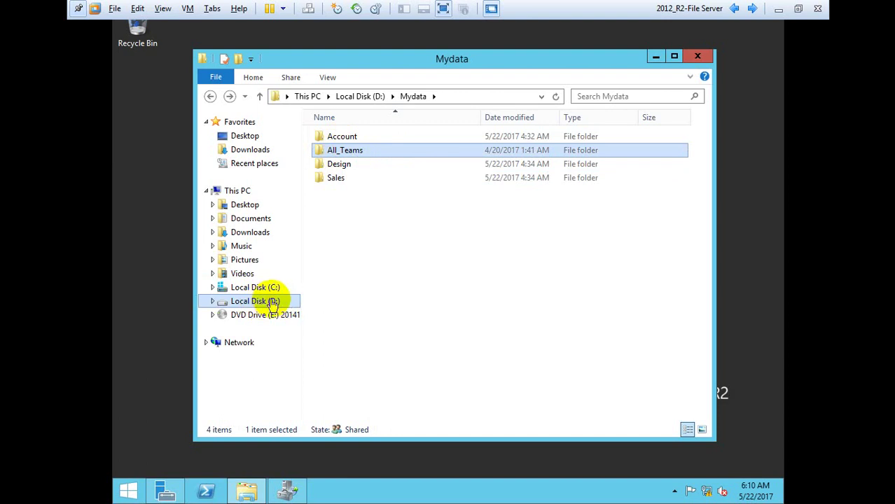
Cycle again through Account, Design, Sales and All_Teams, then clear the selection.
click(341, 138)
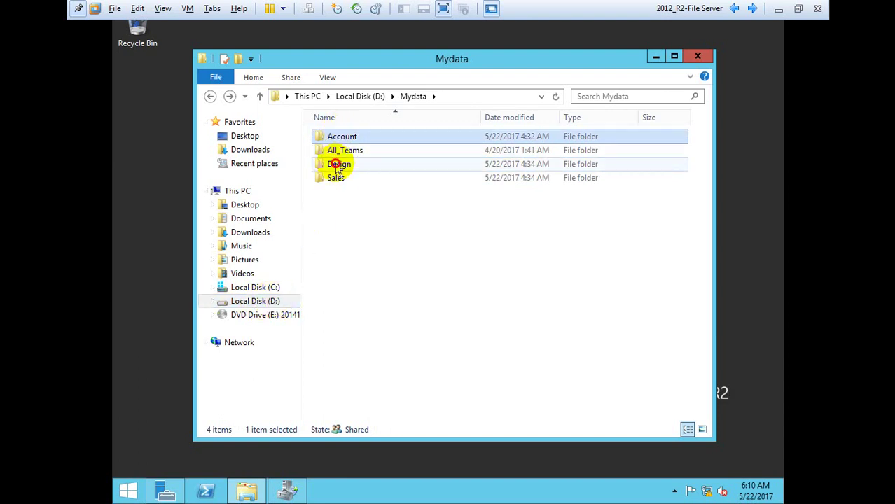
click(337, 165)
click(336, 179)
click(346, 154)
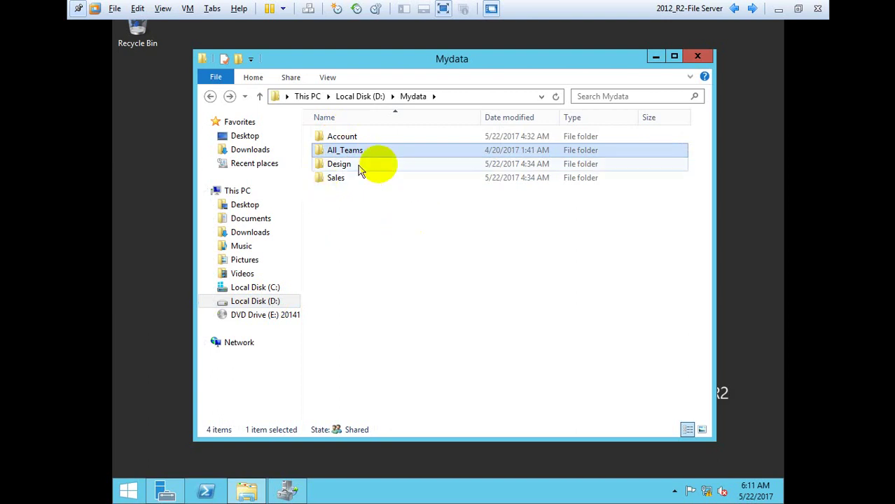
mouse_move(361, 157)
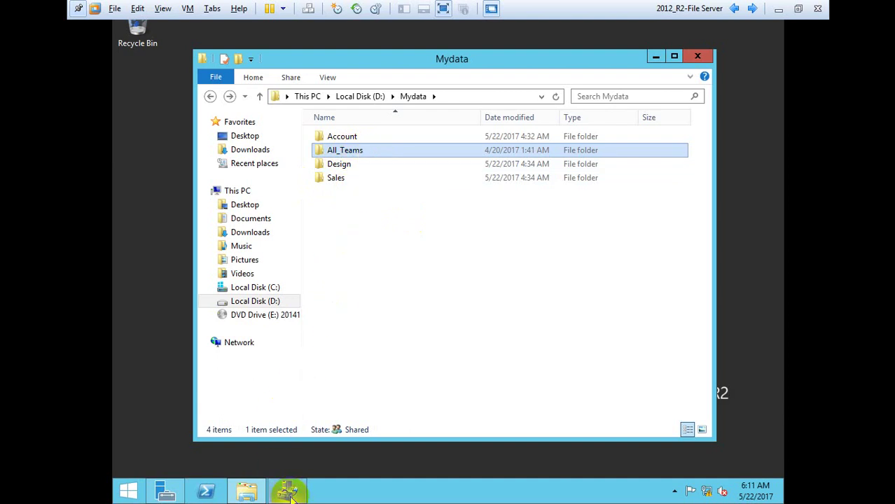
click(488, 233)
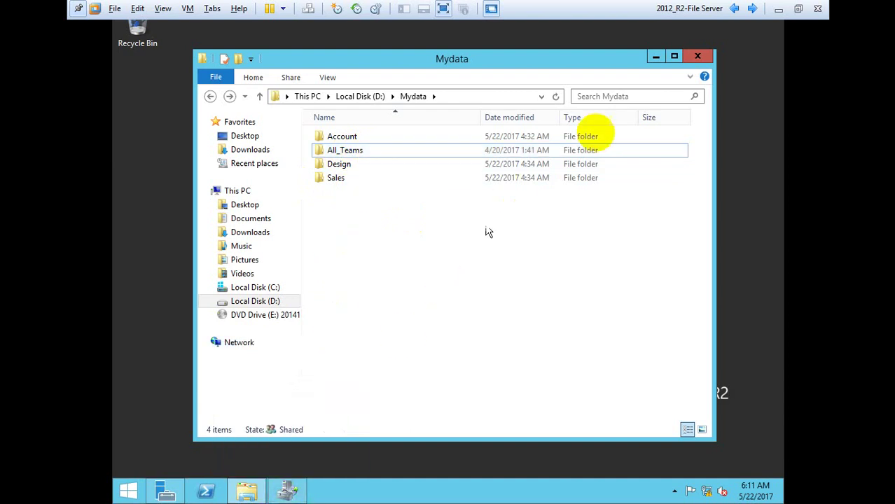
Relaunch File Server Resource Manager from Server Manager Tools and display the Quotas list.
click(697, 57)
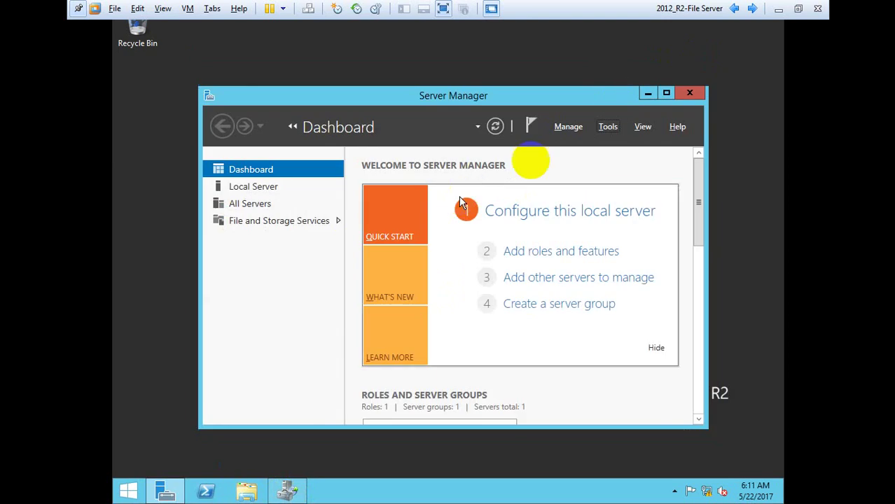
click(288, 489)
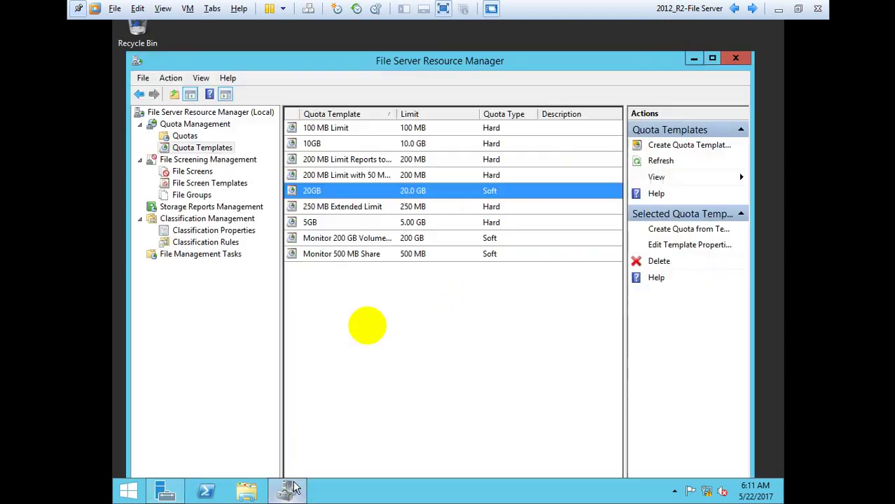
click(739, 59)
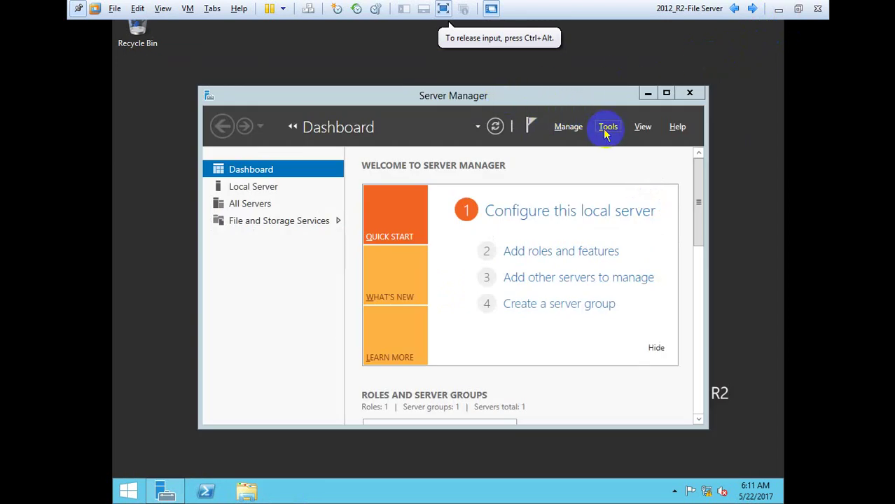
click(608, 127)
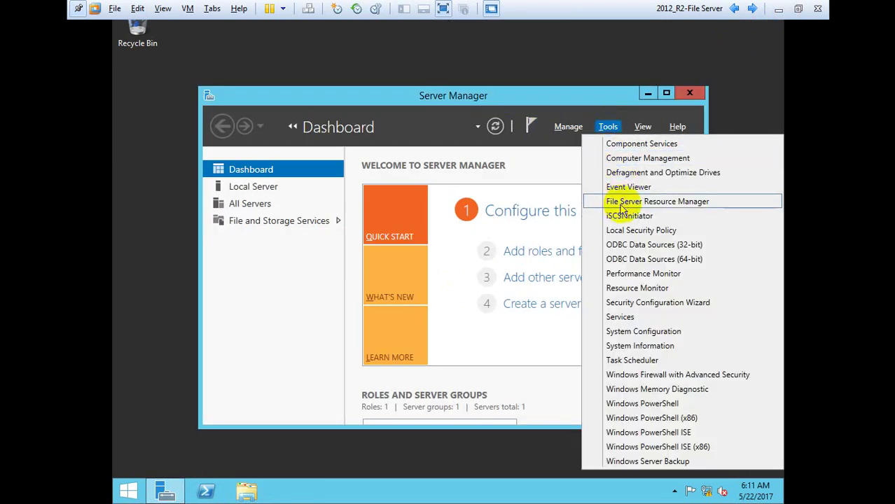
click(622, 201)
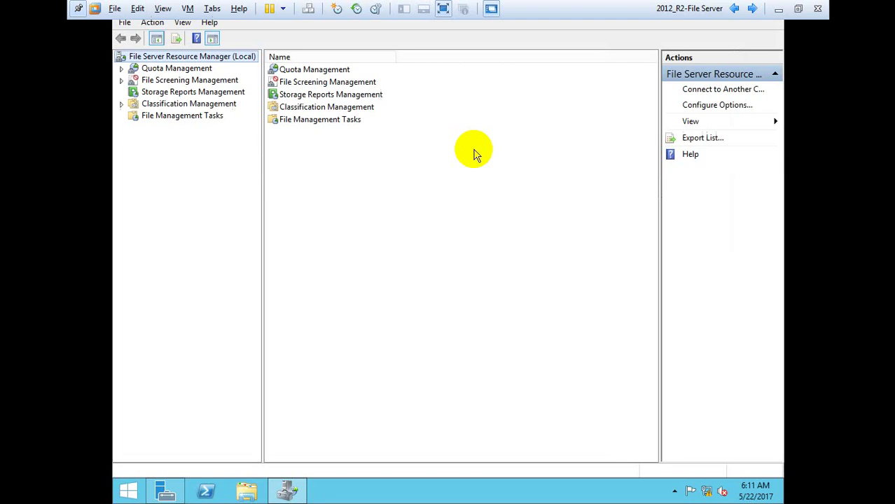
click(121, 68)
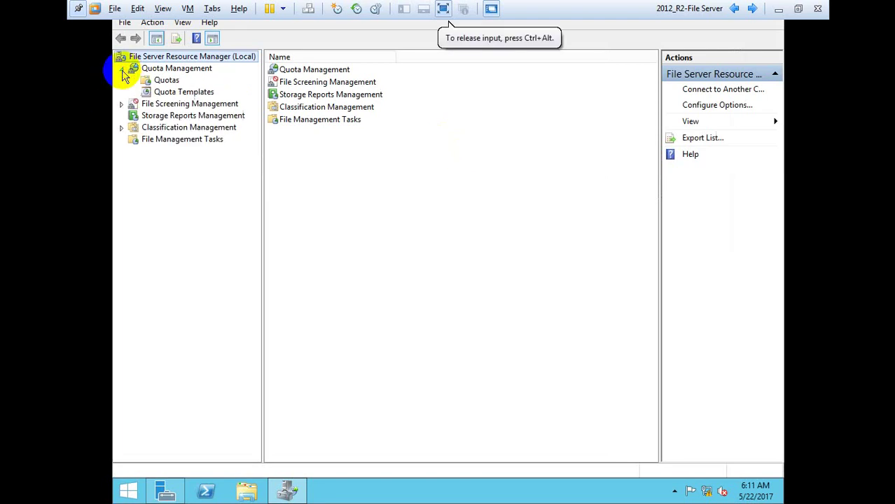
click(167, 80)
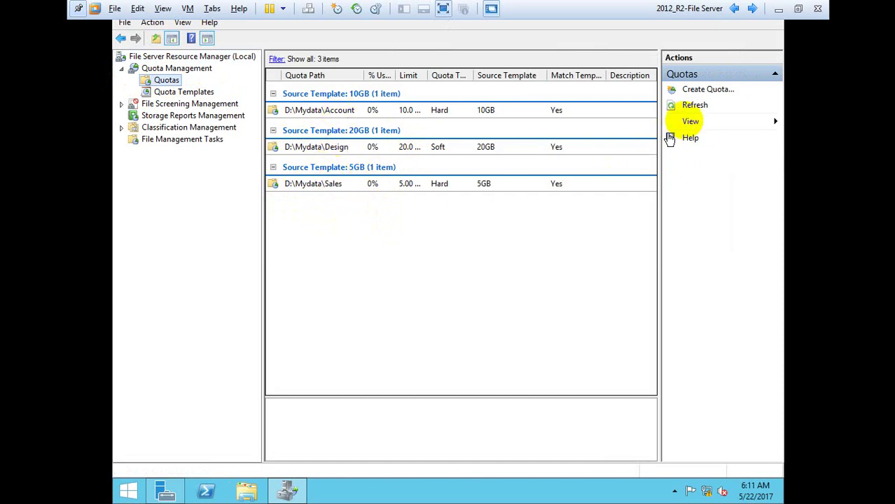
Start a new quota with the path D:\Mydata\All_Teams.
click(707, 90)
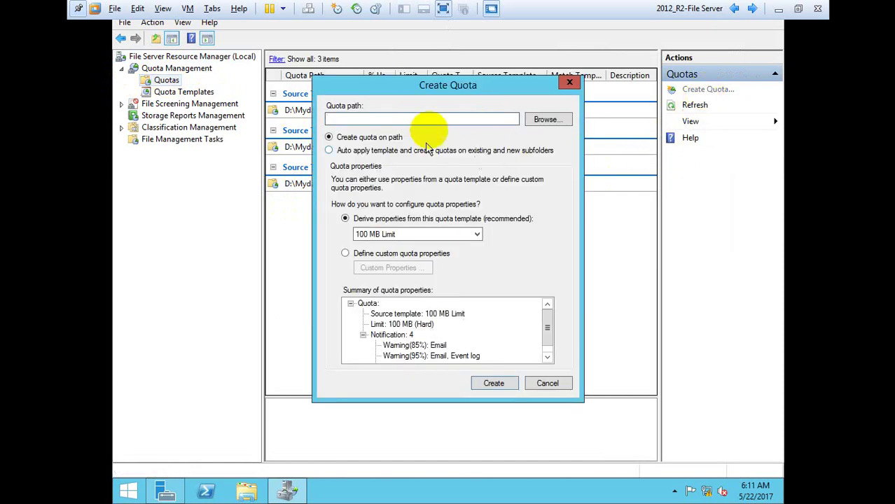
click(536, 122)
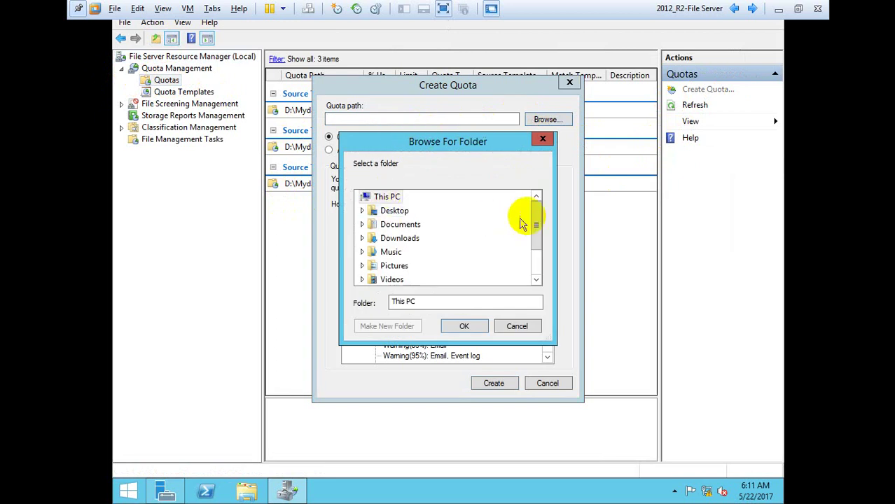
click(534, 261)
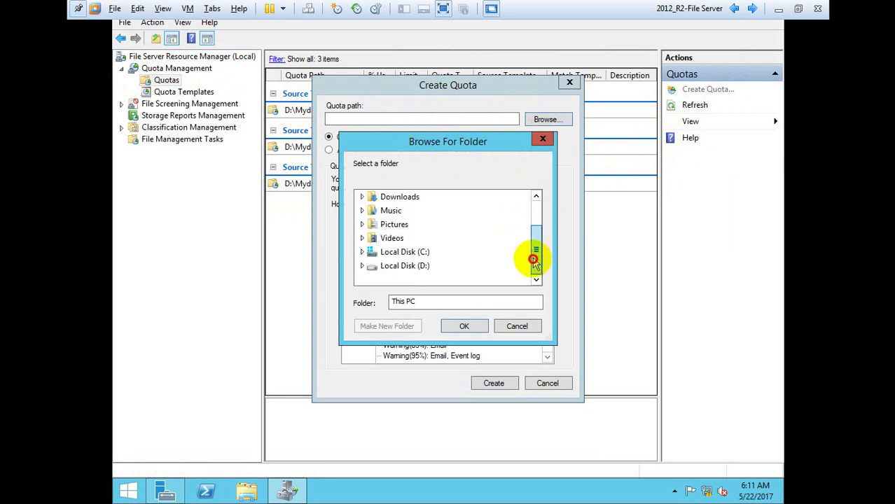
click(362, 266)
click(410, 238)
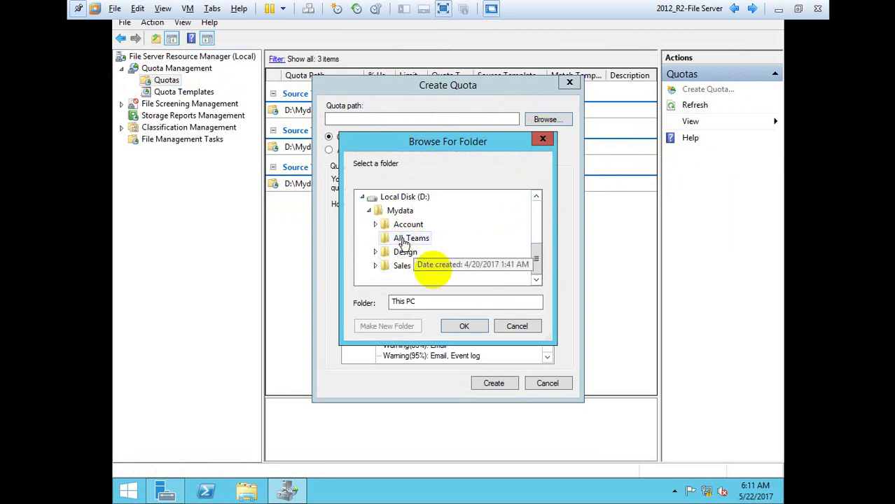
click(463, 325)
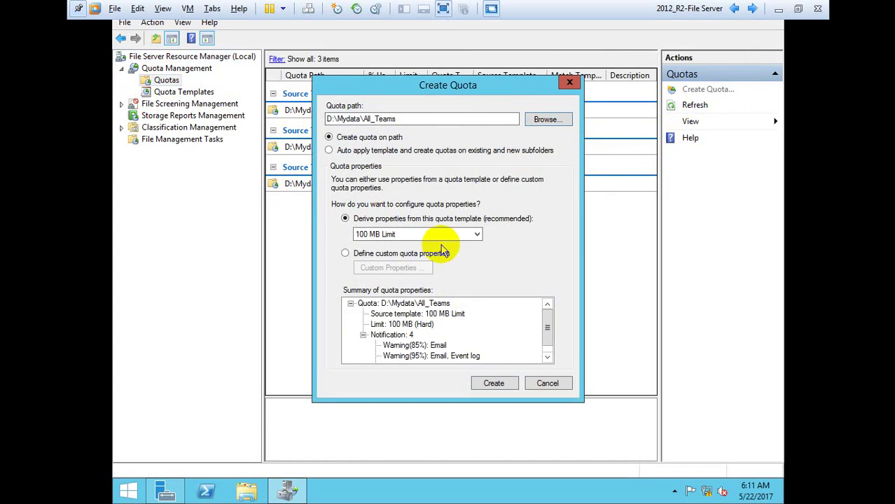
Define custom quota properties with a 40 GB limit.
click(344, 253)
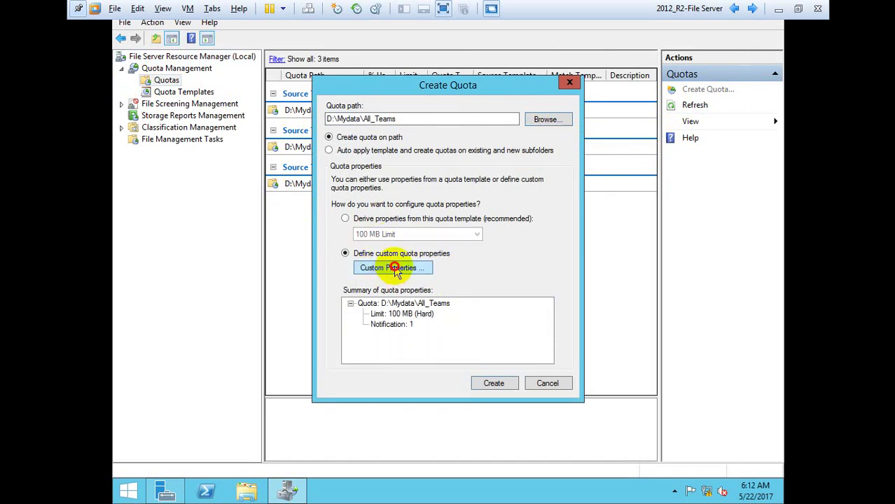
click(393, 269)
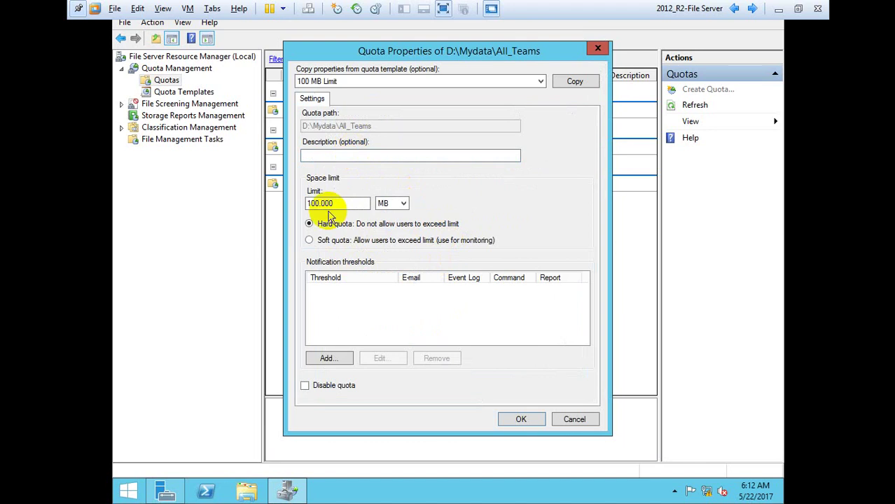
drag(345, 203, 287, 204)
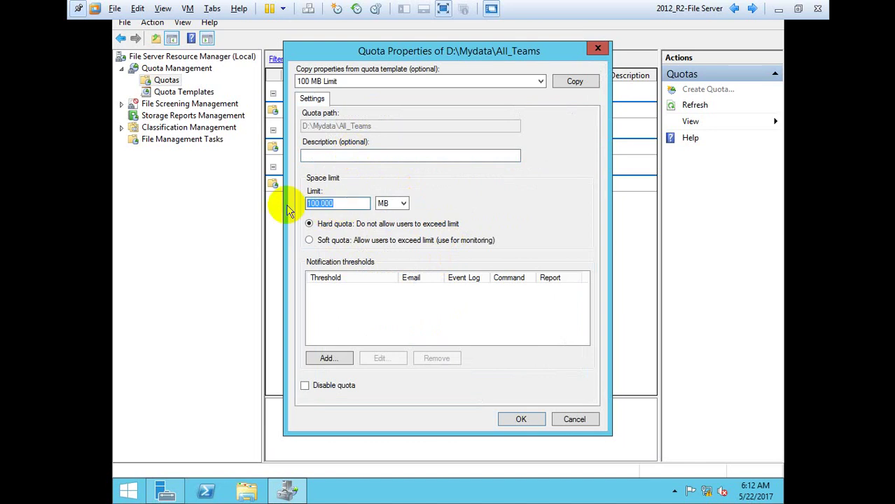
text(40)
click(391, 203)
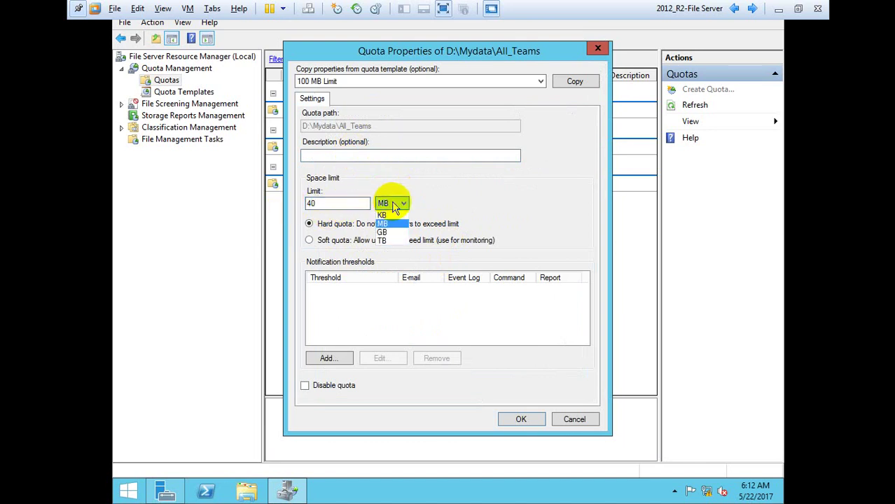
click(394, 232)
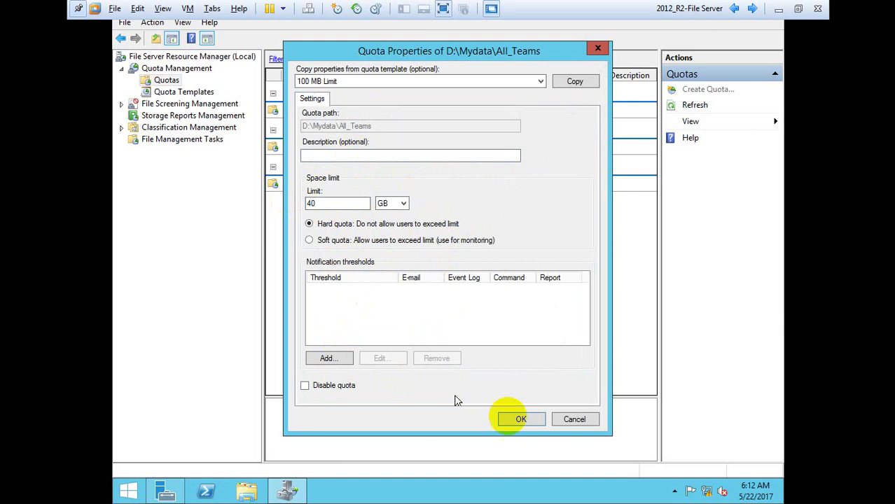
click(523, 421)
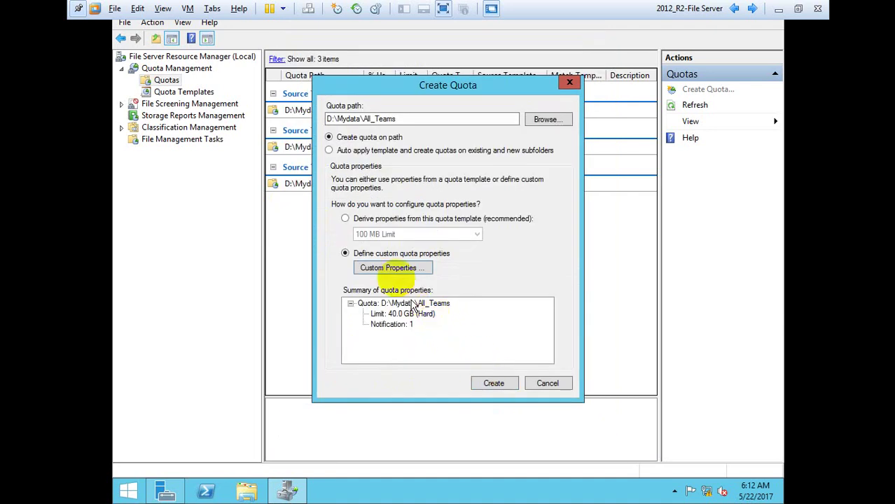
Create the All_Teams quota and save its limit as the 40GB template.
click(509, 386)
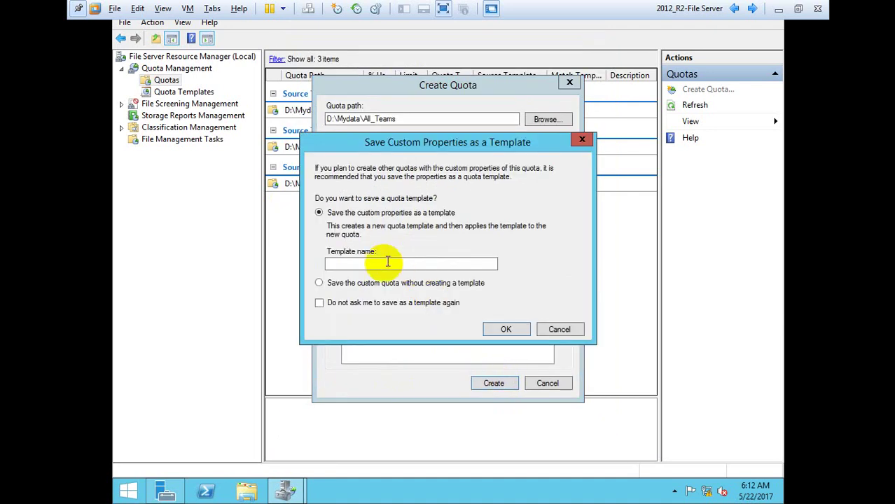
click(383, 264)
text(40GB)
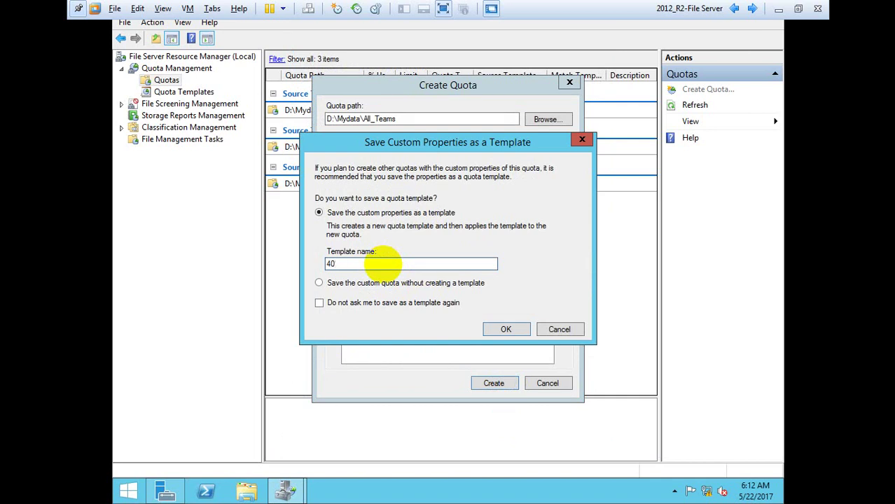
click(505, 331)
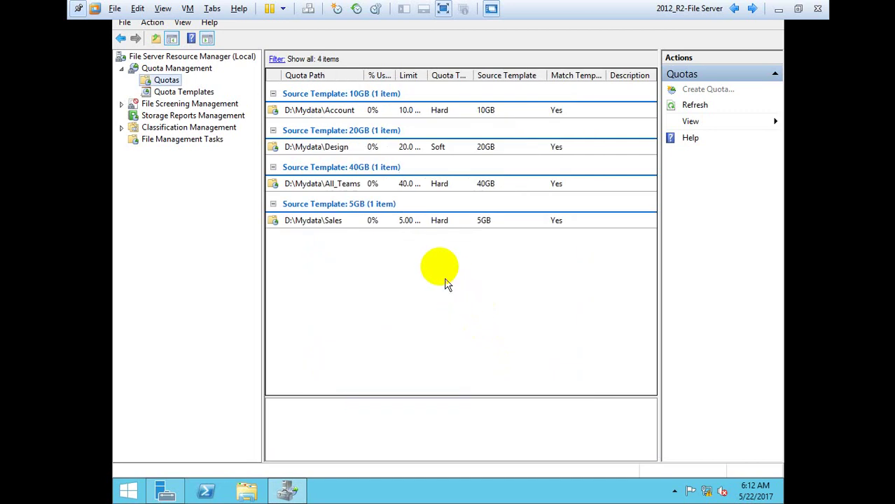
Open Edit Quota Properties for the All_Teams quota.
click(454, 224)
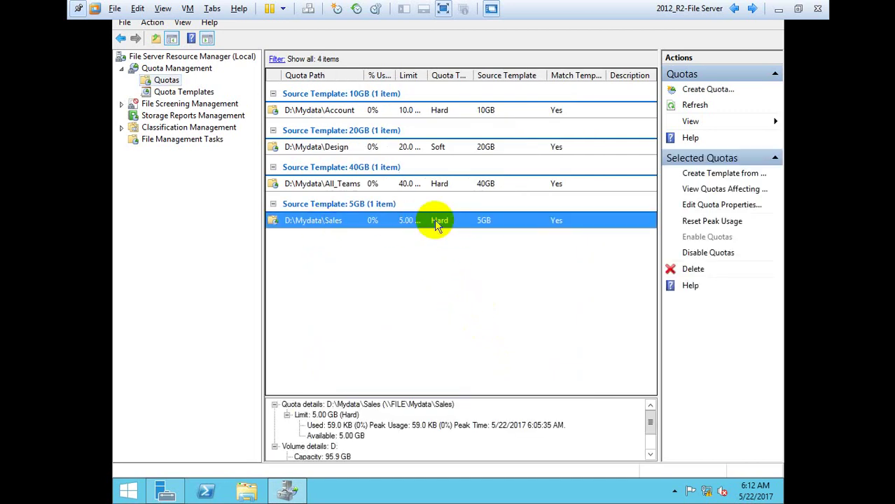
click(371, 183)
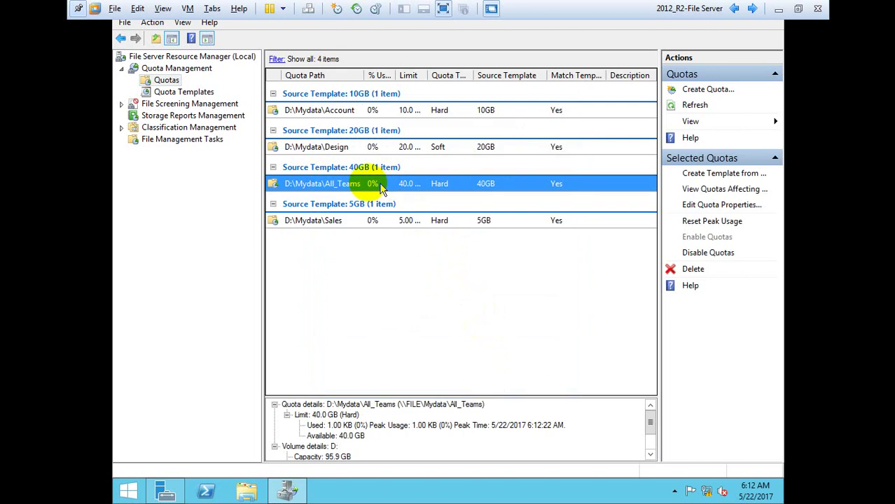
right_click(339, 190)
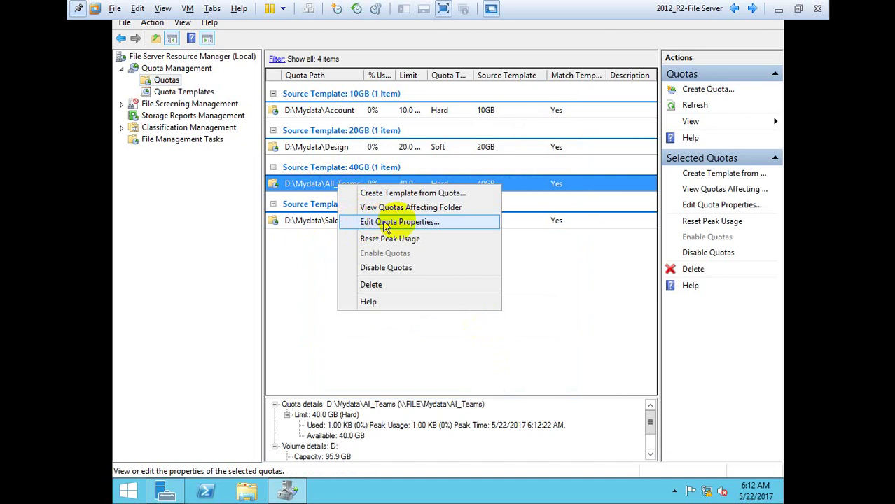
click(417, 221)
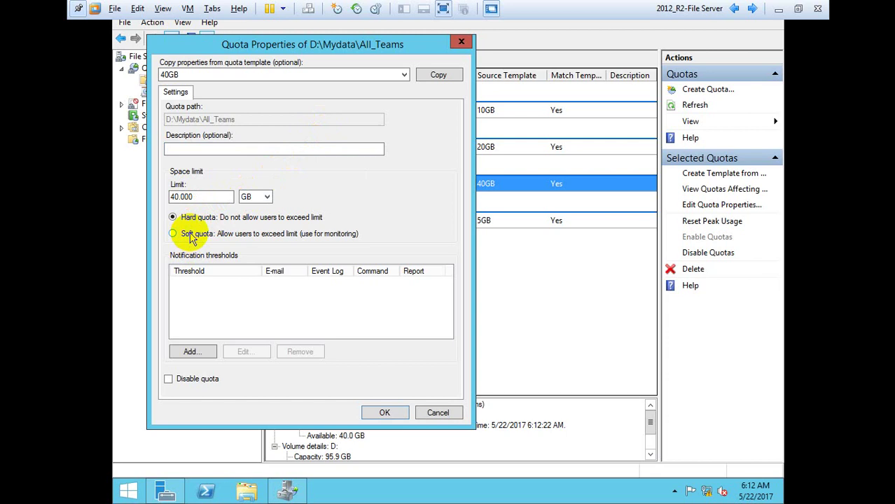
drag(343, 47, 526, 80)
Switch the All_Teams 40 GB limit to a soft quota.
click(384, 270)
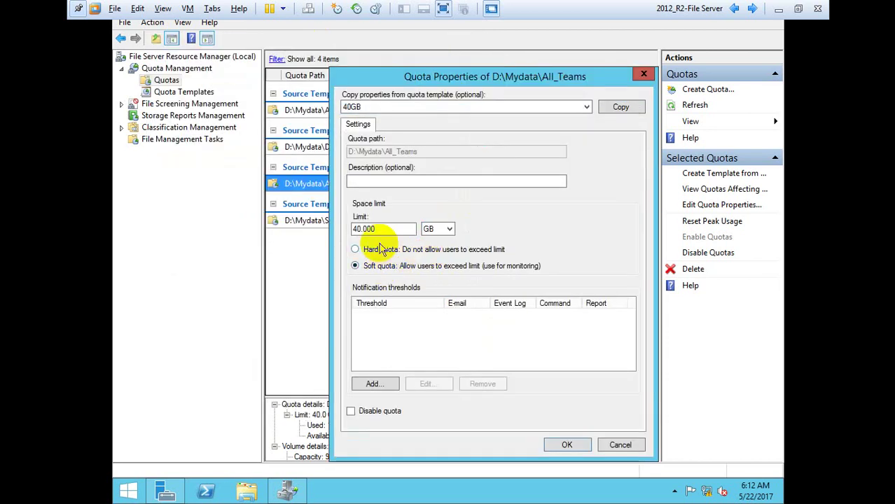
click(357, 249)
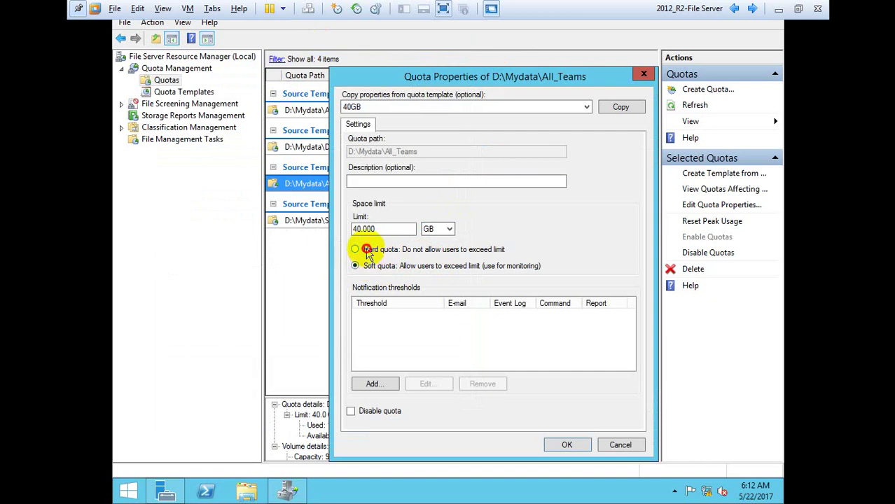
click(365, 250)
click(357, 267)
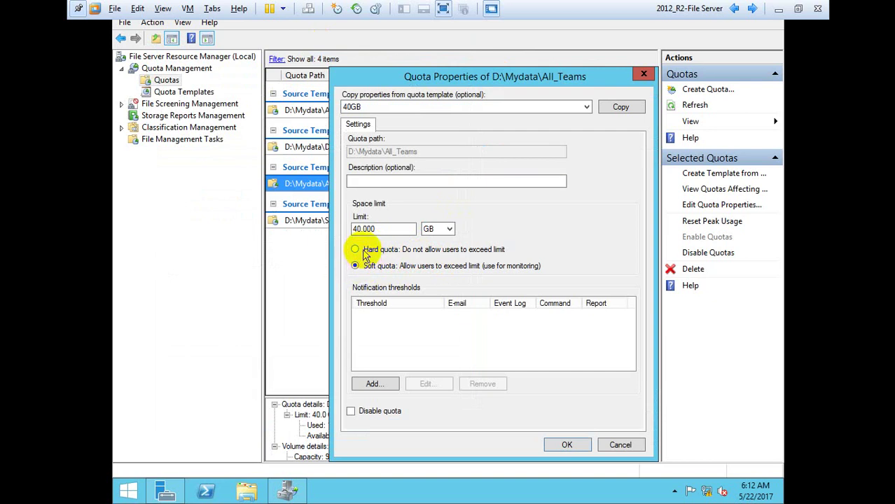
click(362, 251)
click(364, 266)
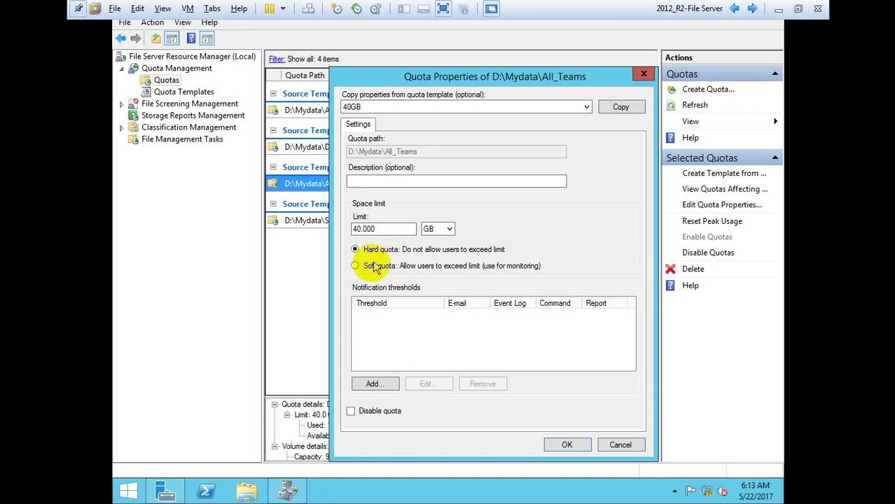
click(371, 268)
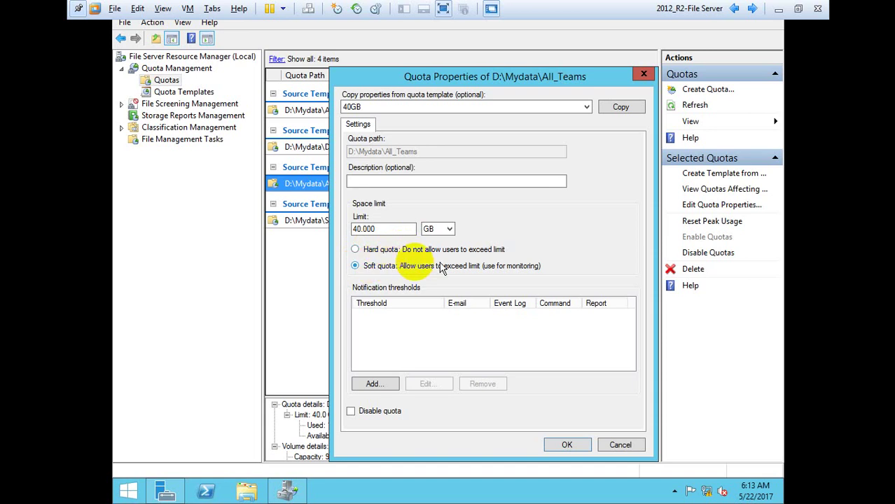
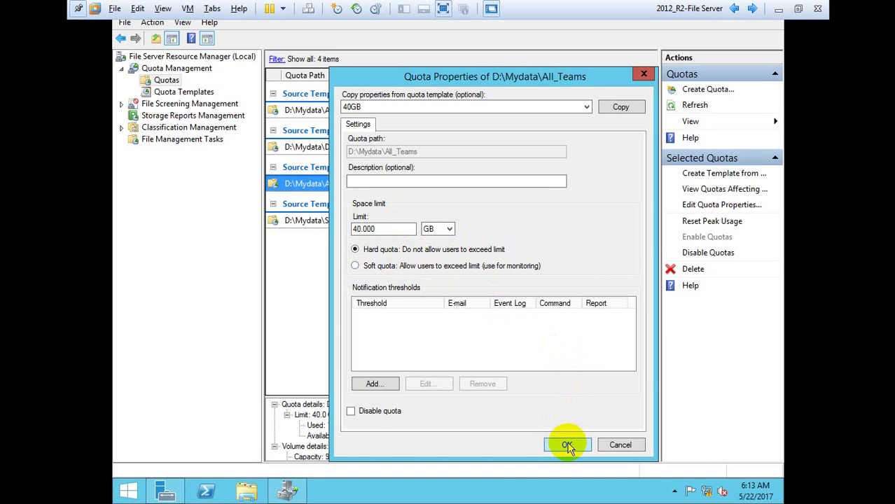
Confirm the 40 GB hard quota on D:\Mydata\All_Teams and leave VMware full-screen mode.
click(567, 446)
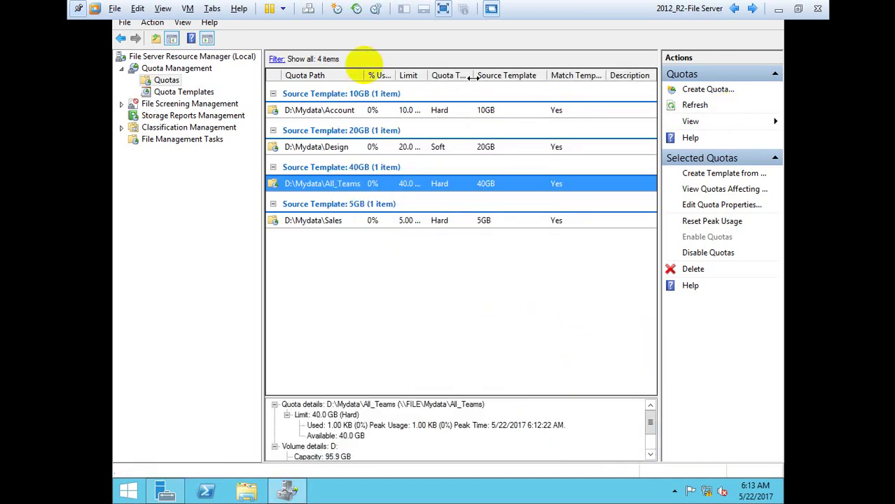
click(443, 9)
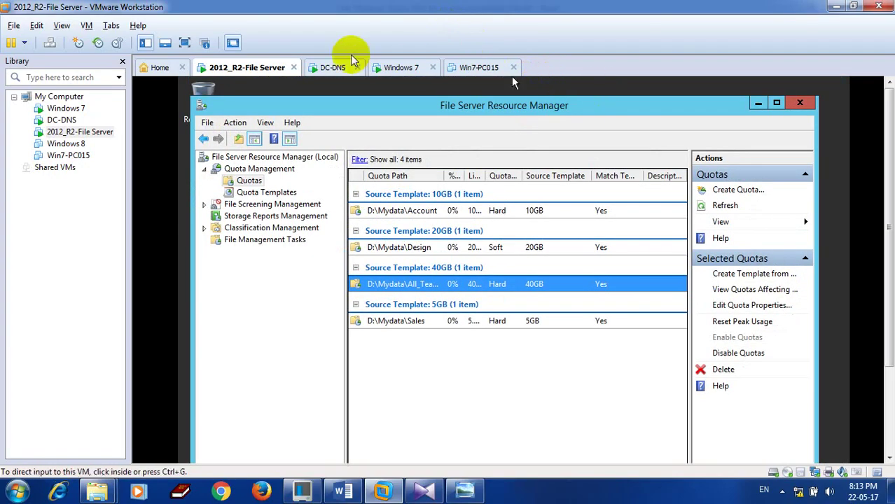
Show the Windows 7 client full screen and enlarge the Computer window.
click(410, 70)
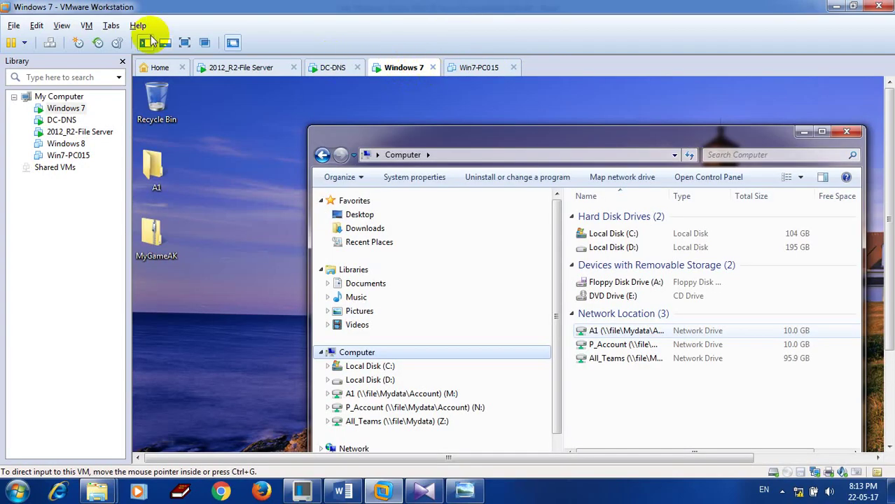
click(184, 44)
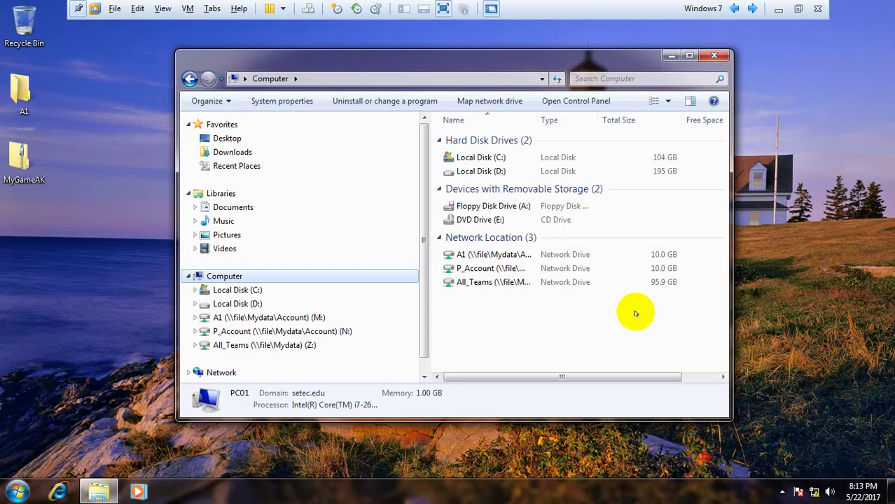
drag(723, 414, 733, 432)
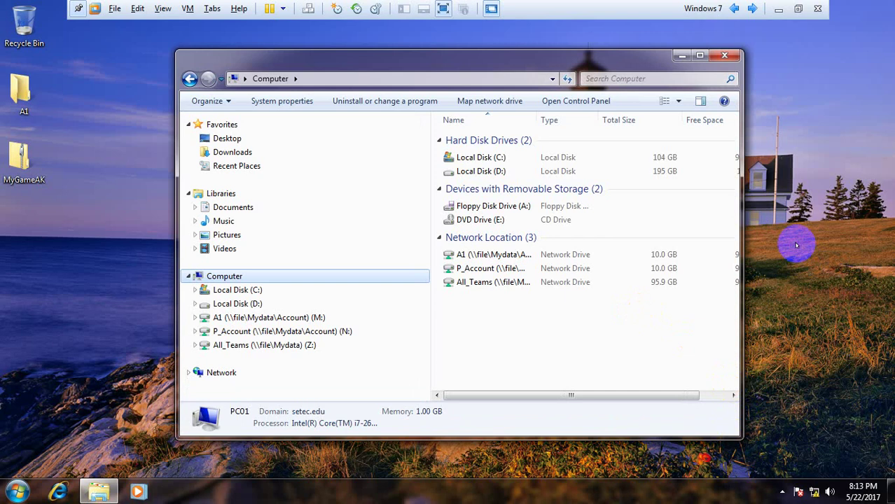
Refresh the desktop and the Computer drive list so All_Teams shows 40.0 GB.
right_click(796, 245)
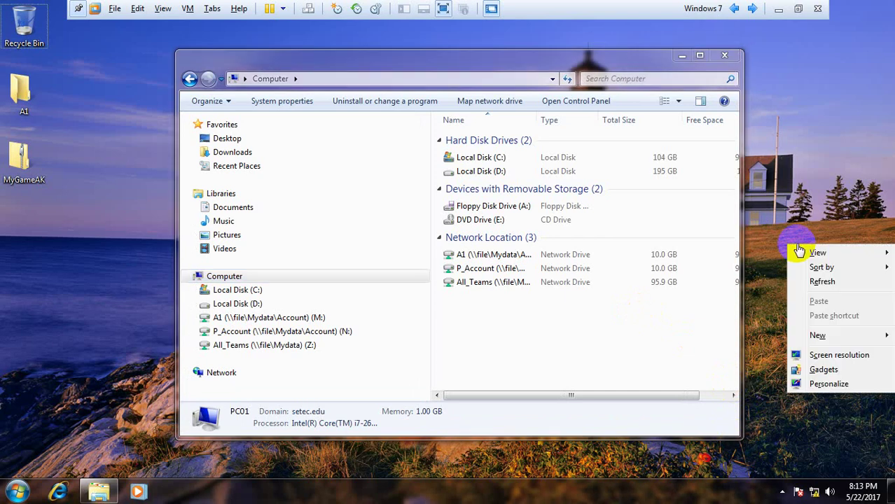
click(805, 280)
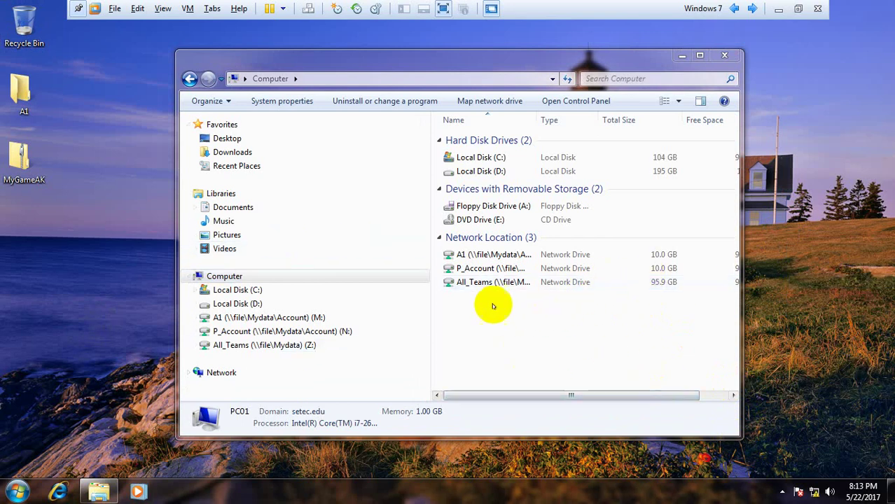
right_click(530, 326)
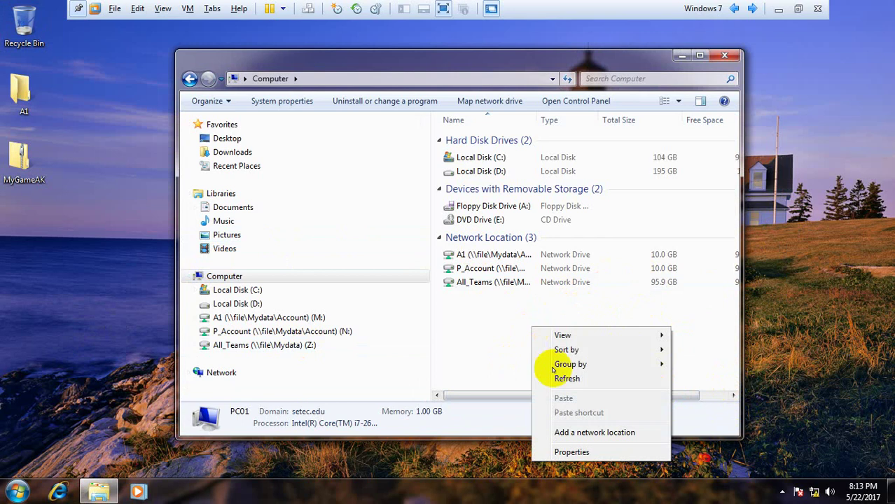
click(566, 378)
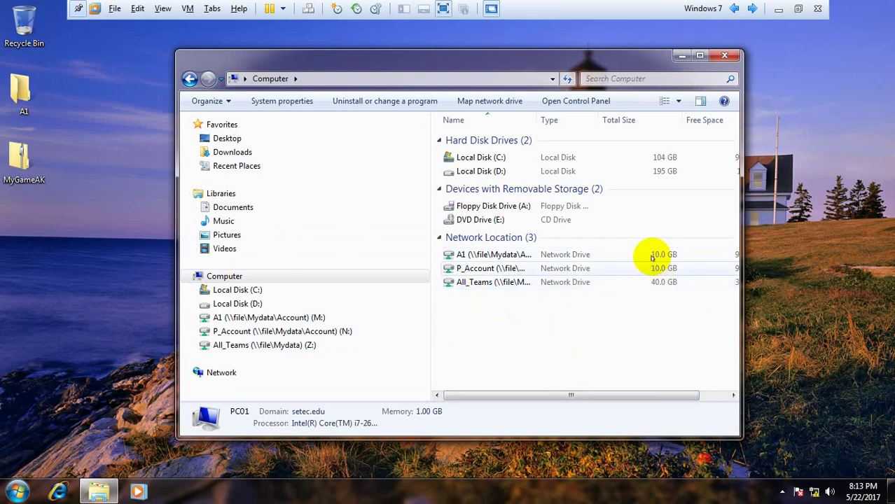
Close the Computer window on the Windows 7 client.
click(17, 491)
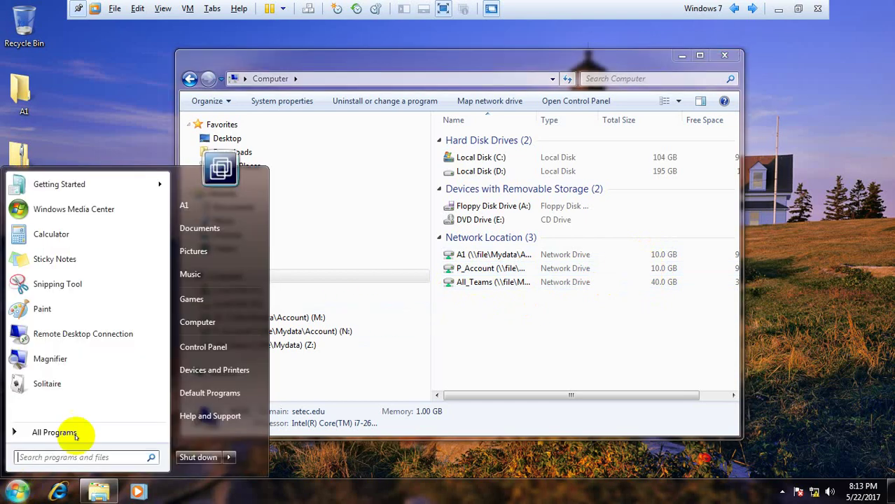
click(729, 78)
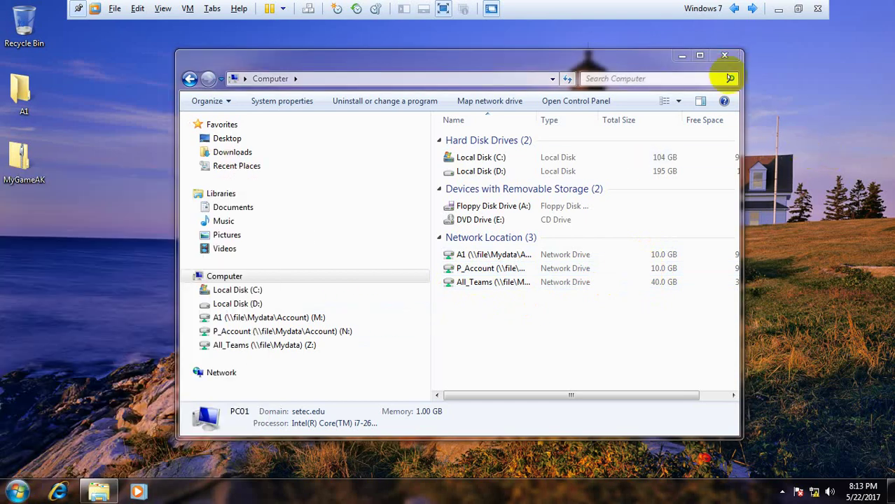
click(724, 54)
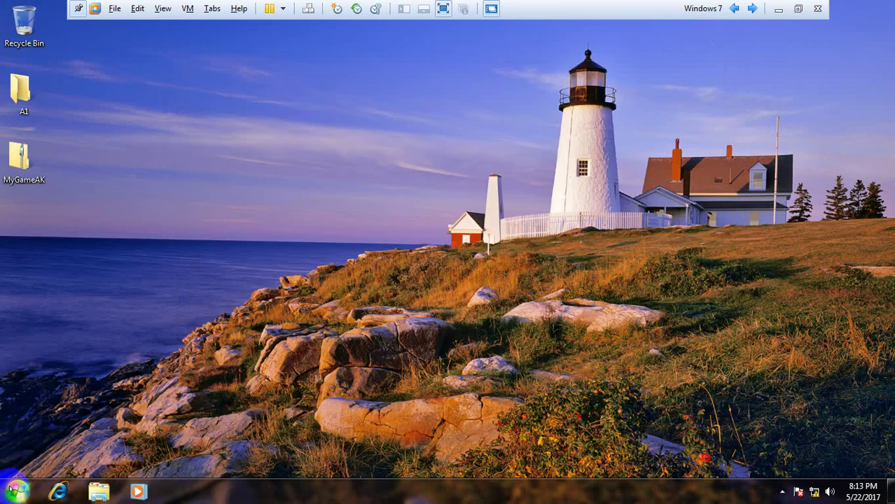
click(15, 490)
Log off the current user and sign back in through Other User with a different domain account.
click(228, 457)
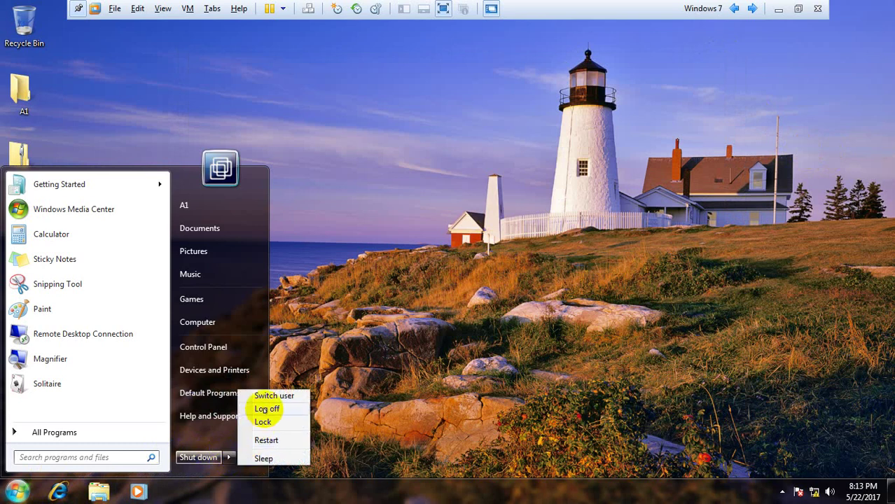
click(267, 409)
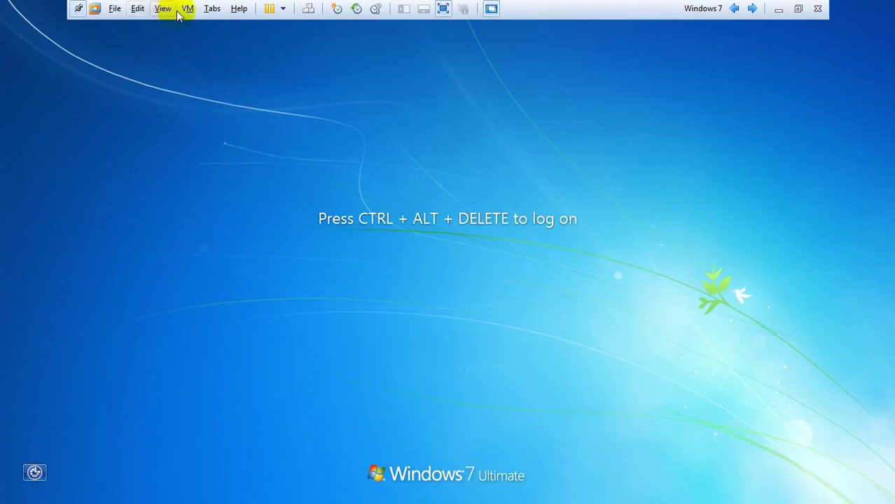
click(308, 9)
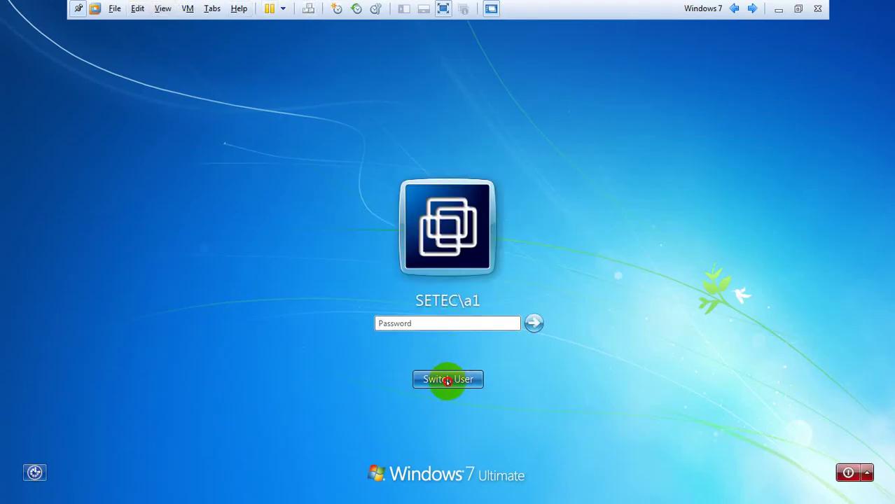
click(447, 382)
click(501, 293)
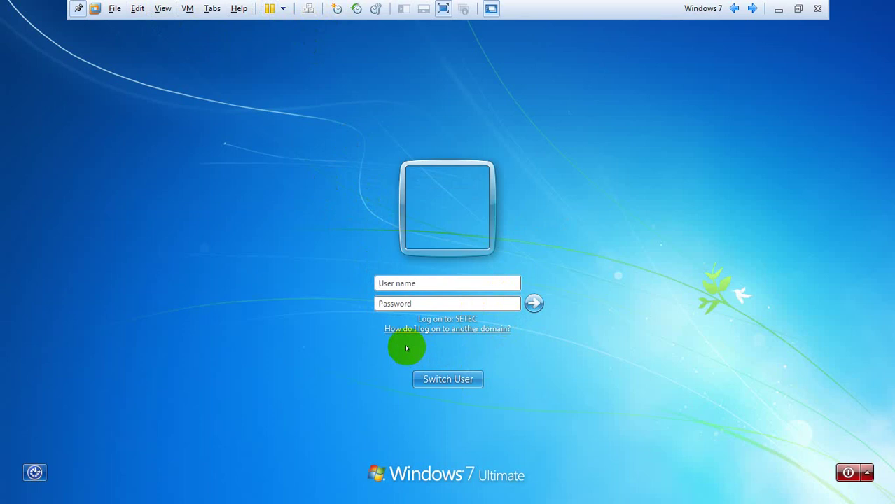
text(a1)
click(534, 303)
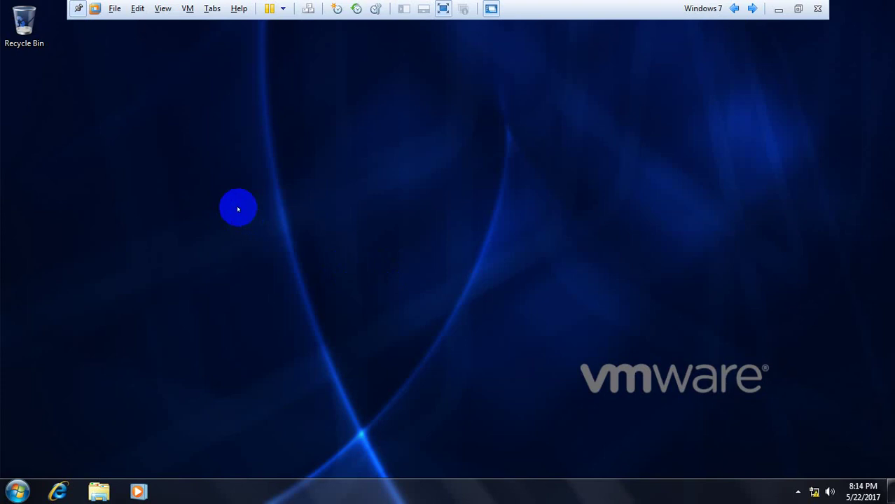
Refresh the new user's desktop and open Explorer to the Computer drives view.
right_click(239, 209)
click(269, 246)
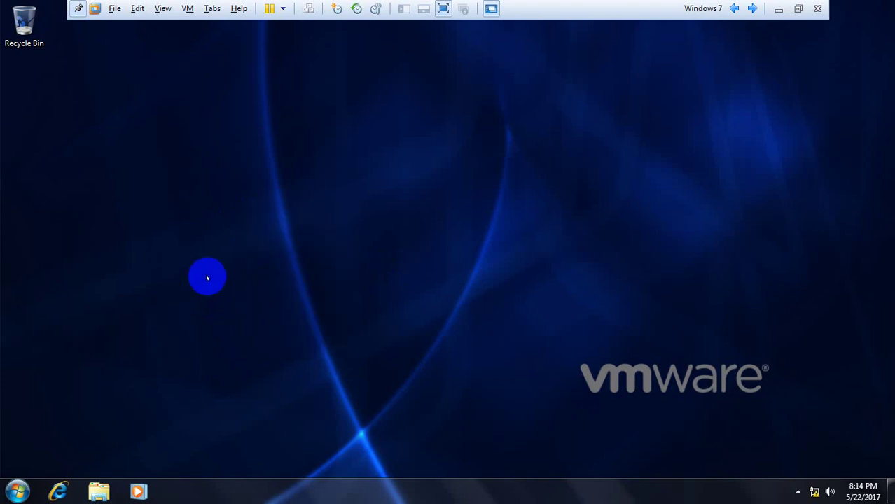
click(17, 490)
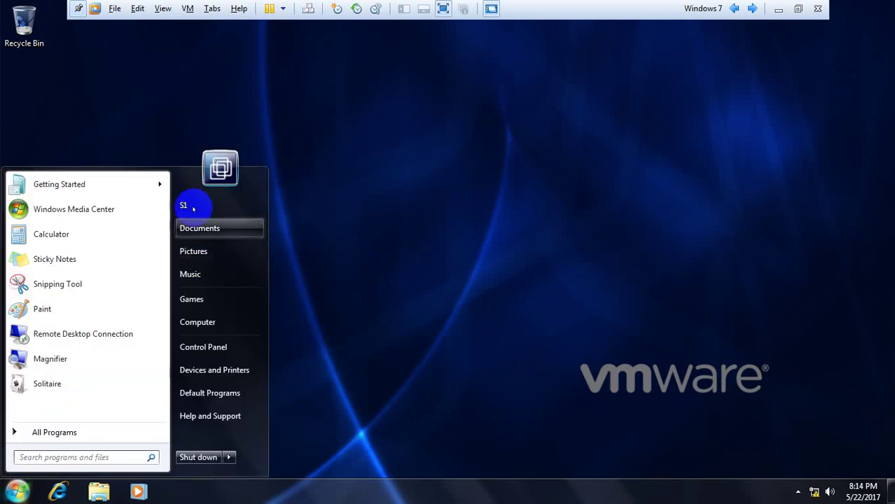
click(494, 235)
click(100, 486)
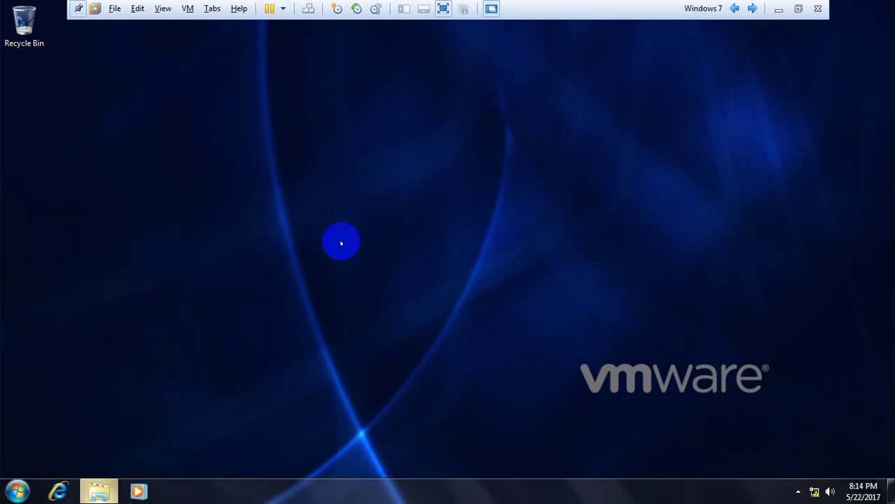
click(189, 276)
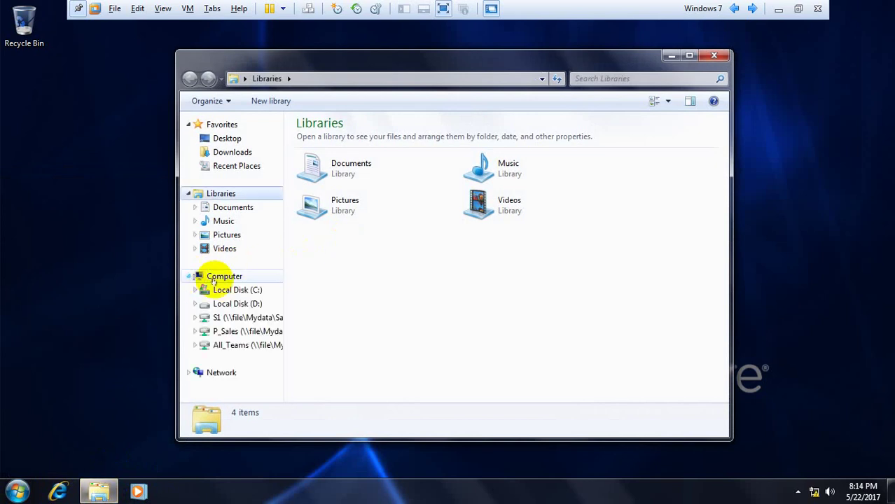
click(210, 276)
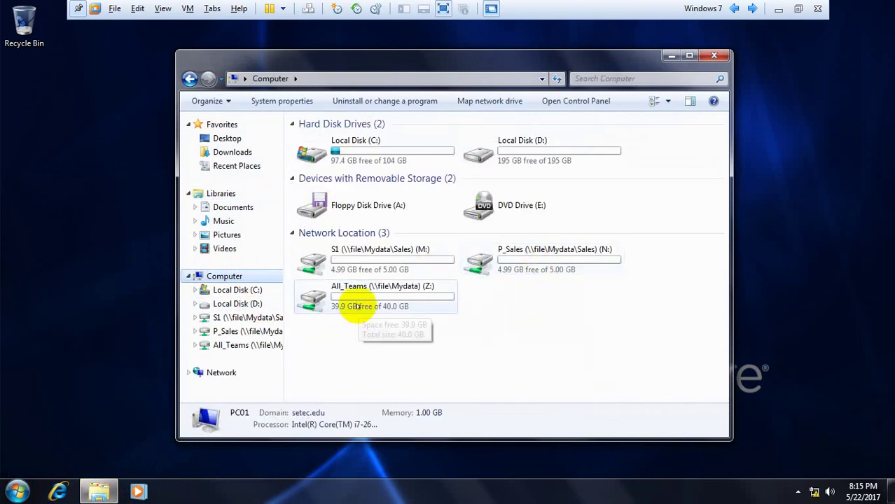
Switch the Computer drive list to Details view and select the S1 drive.
mouse_move(359, 273)
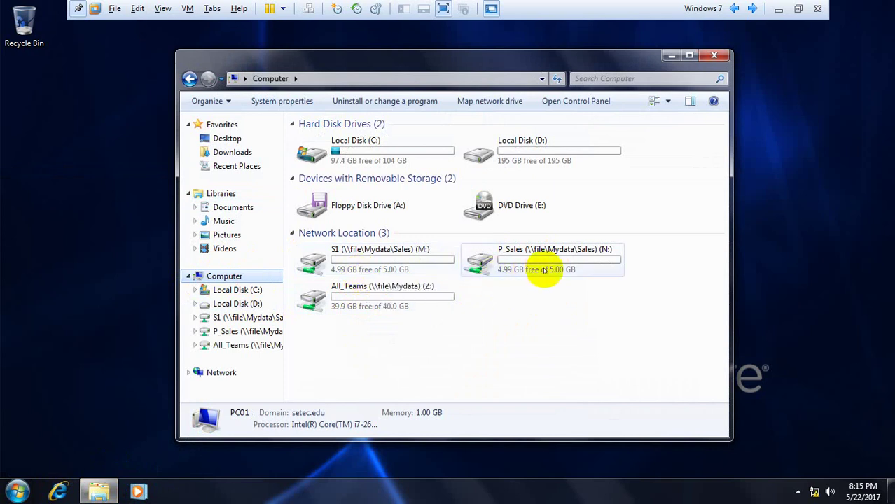
click(668, 102)
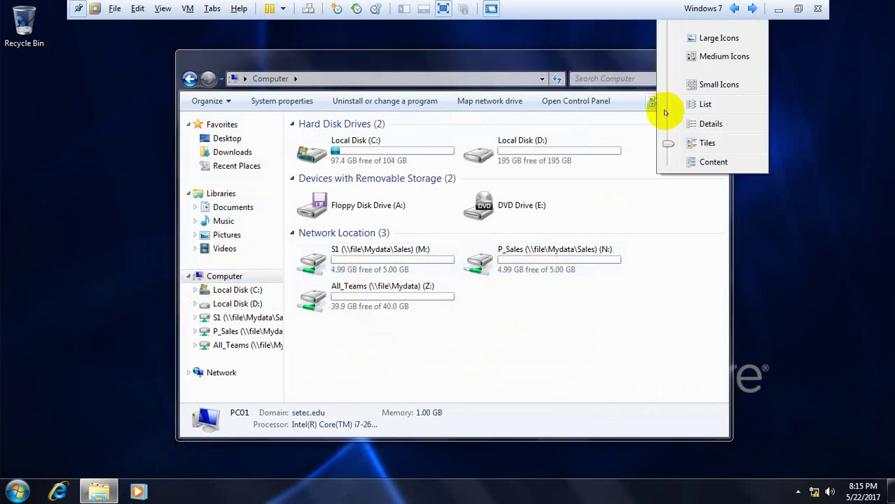
click(665, 124)
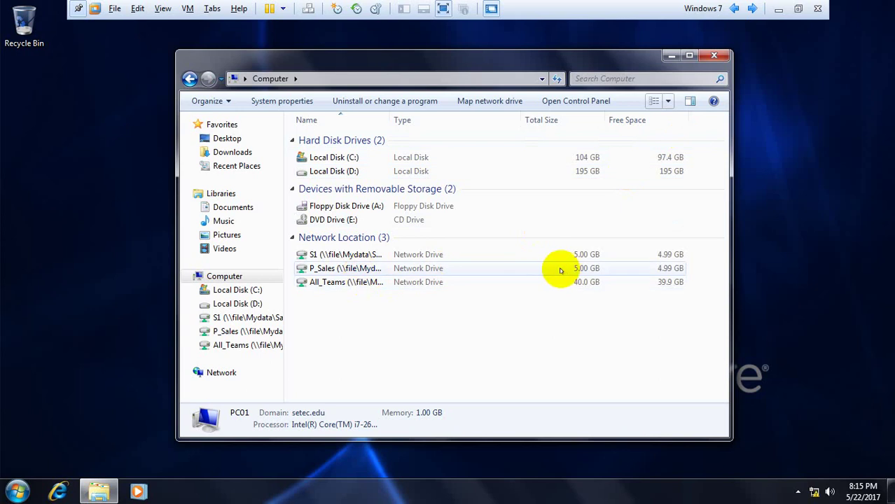
click(338, 254)
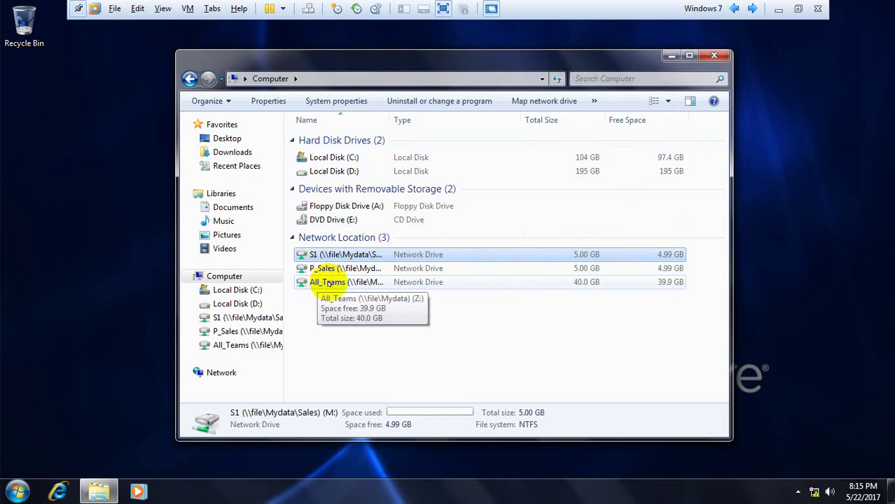
Compare total sizes of S1 and P_Sales (5.00 GB) and All_Teams (40.0 GB).
click(594, 282)
click(328, 266)
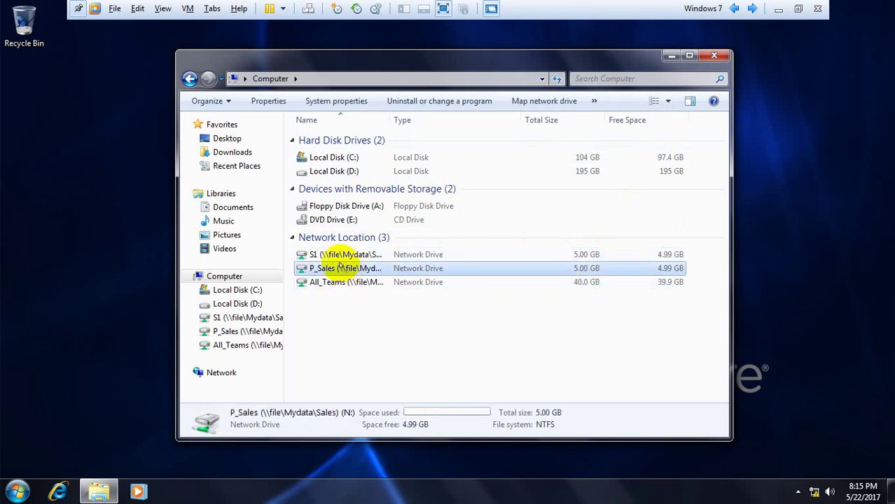
click(336, 255)
click(330, 270)
click(329, 282)
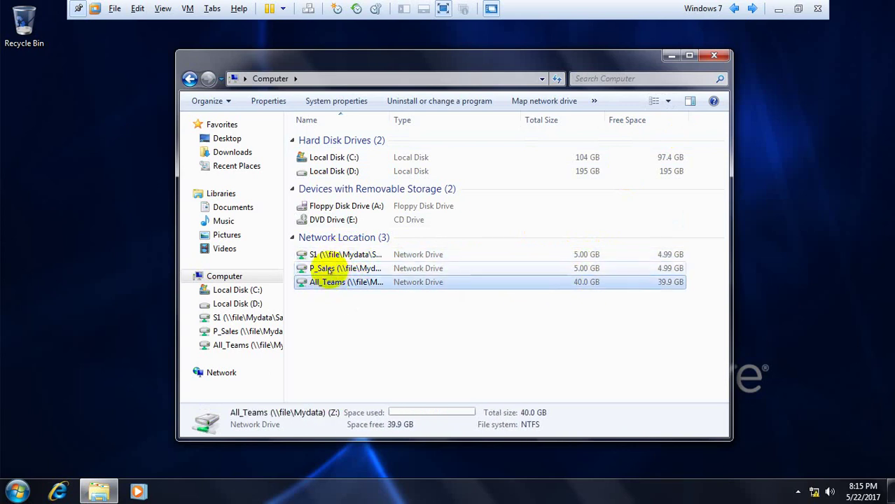
click(329, 267)
click(329, 256)
click(329, 268)
click(329, 282)
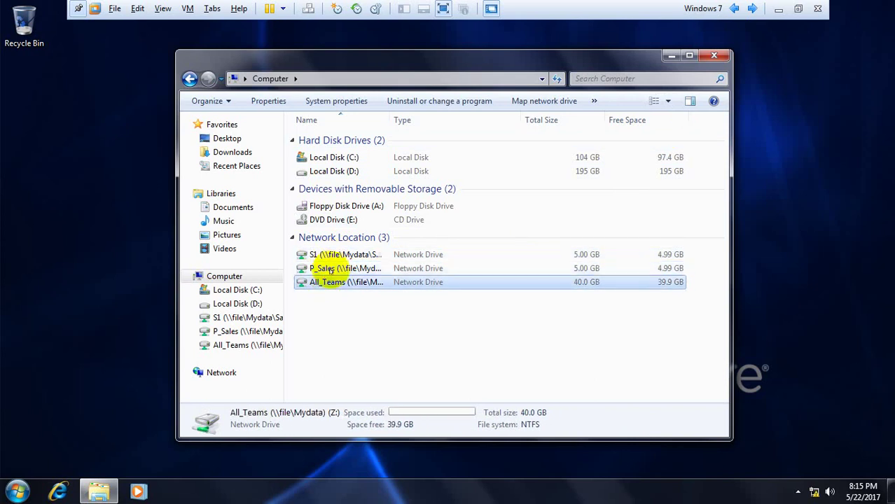
click(331, 269)
click(323, 255)
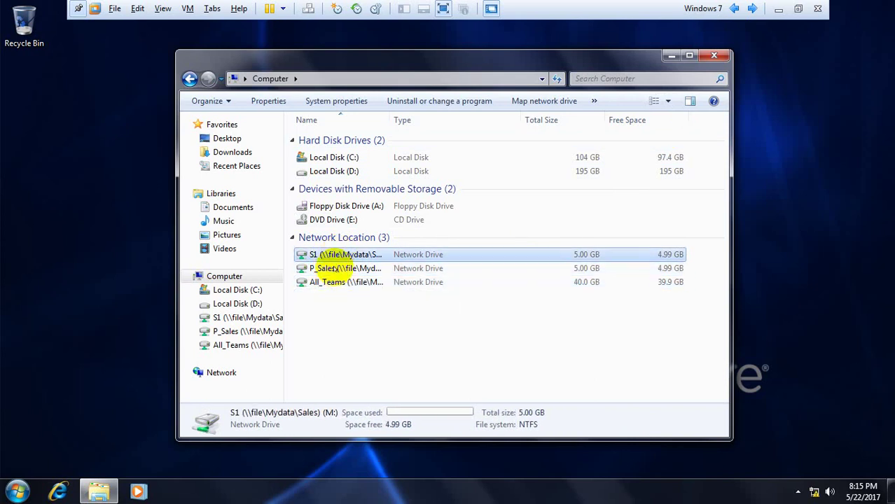
click(325, 268)
click(328, 282)
click(371, 270)
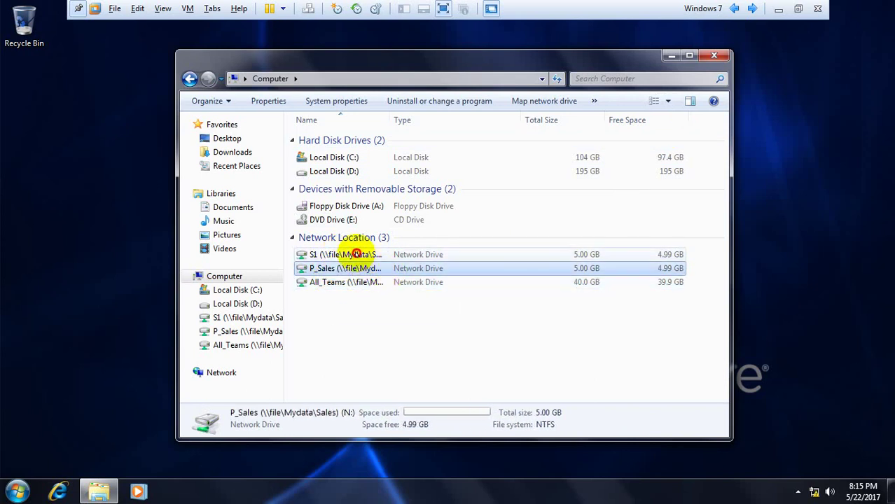
click(357, 256)
click(352, 269)
click(348, 281)
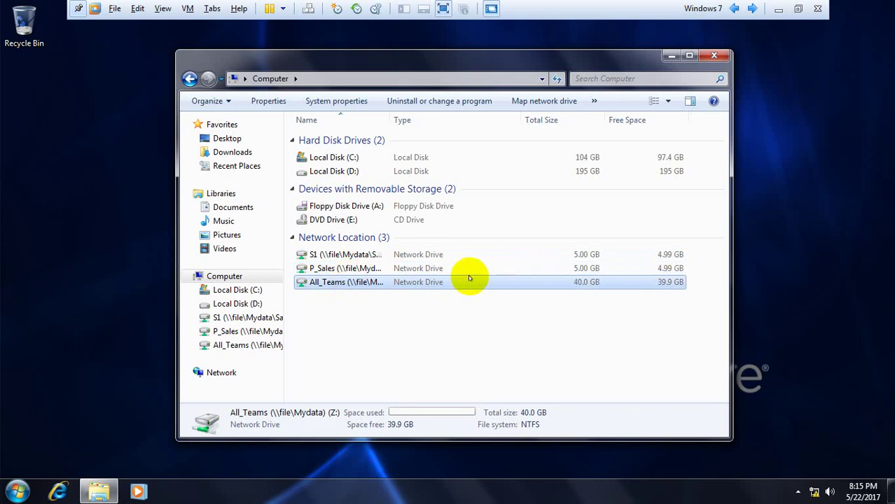
click(351, 270)
click(350, 255)
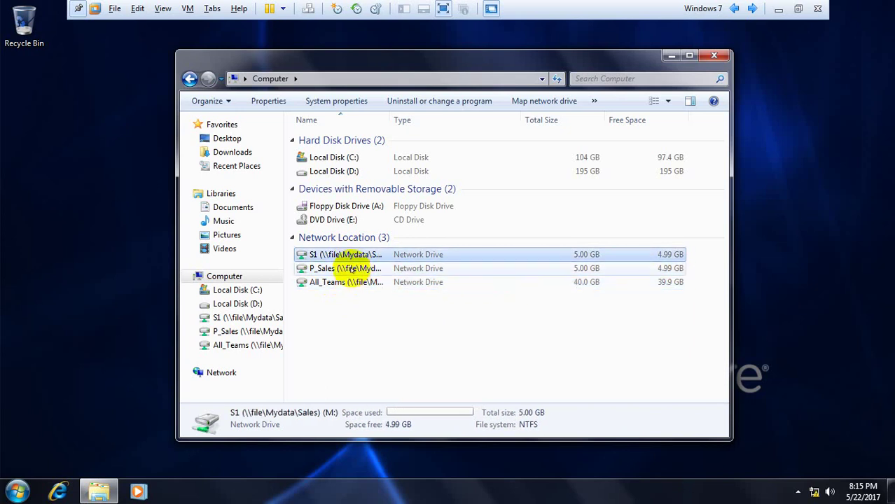
click(354, 282)
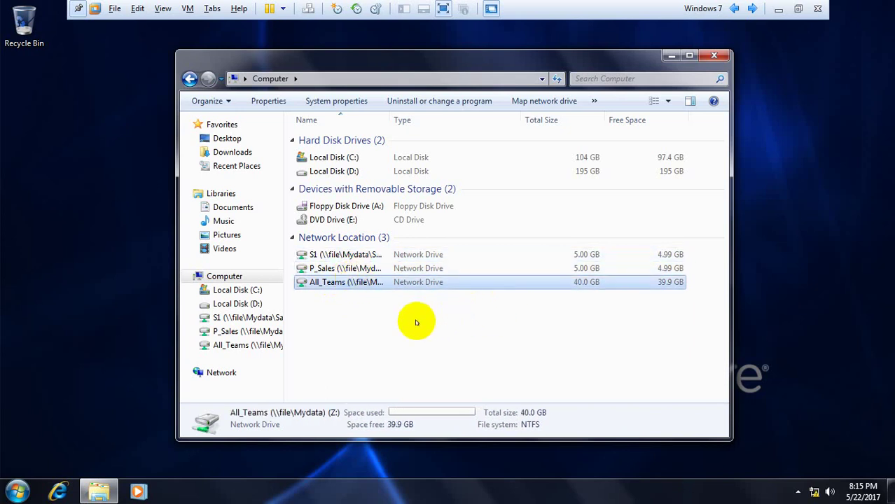
Select the three mapped network drives together, then clear the selection.
drag(403, 310, 301, 238)
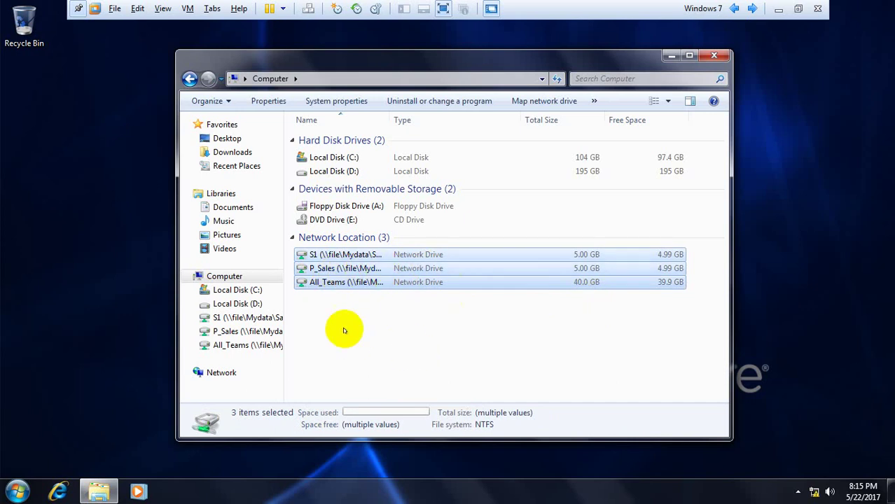
drag(537, 310, 300, 253)
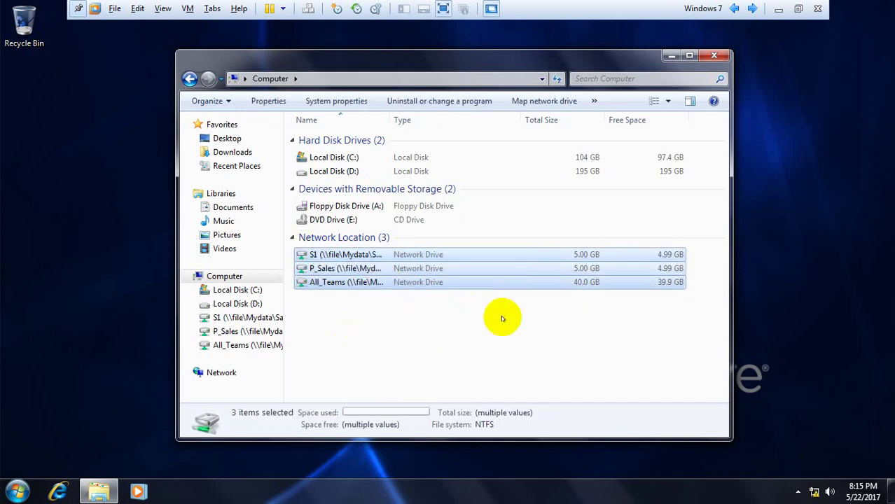
click(472, 317)
drag(473, 314, 302, 239)
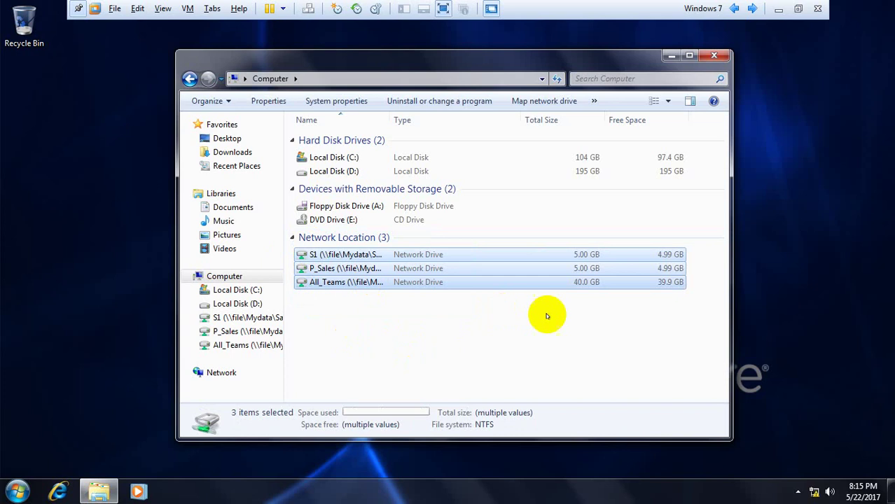
click(547, 317)
Recheck each drive's total size: S1 and P_Sales at 5.00 GB, All_Teams at 40.0 GB.
click(346, 284)
click(338, 268)
click(335, 254)
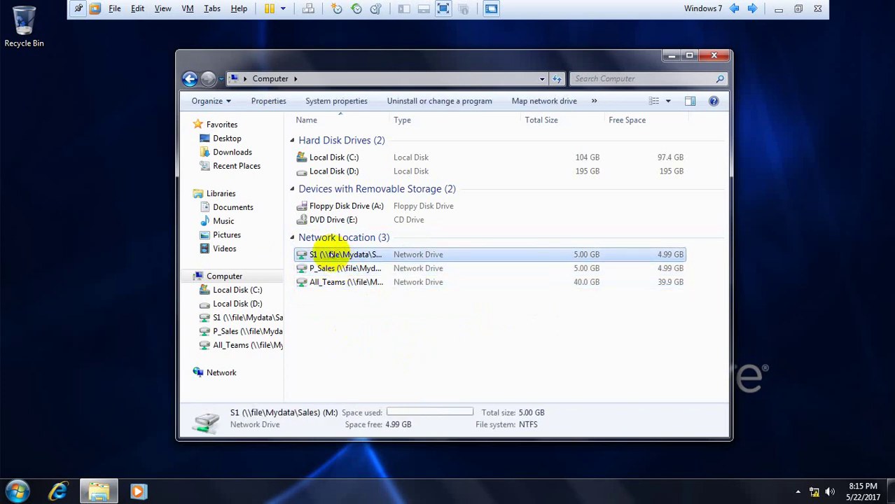
click(323, 269)
click(322, 281)
click(324, 269)
click(326, 257)
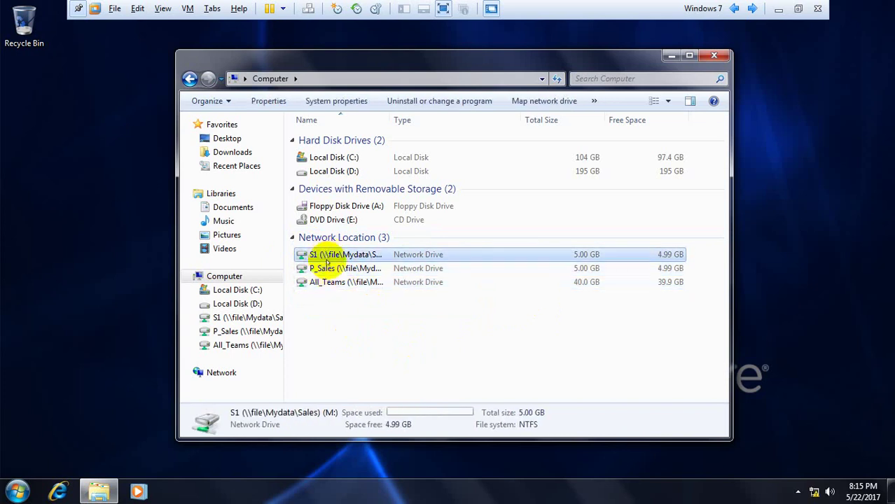
click(322, 269)
click(323, 281)
click(325, 269)
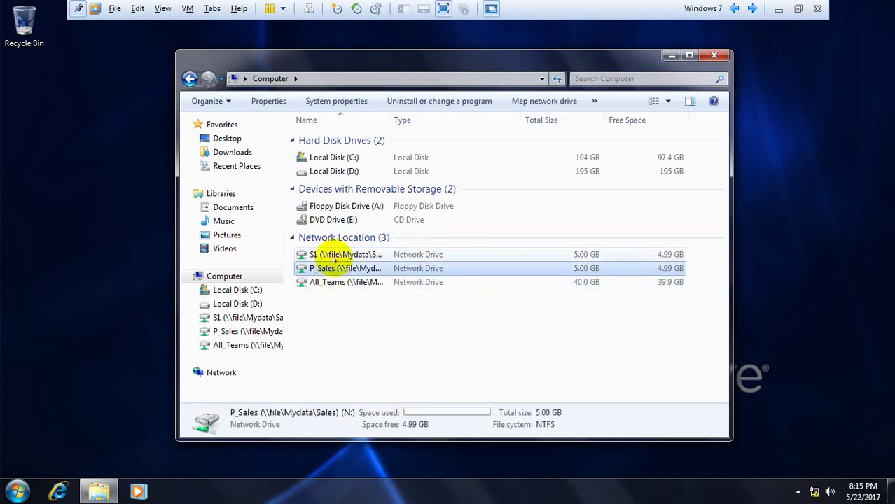
click(333, 256)
click(333, 268)
click(329, 282)
click(340, 270)
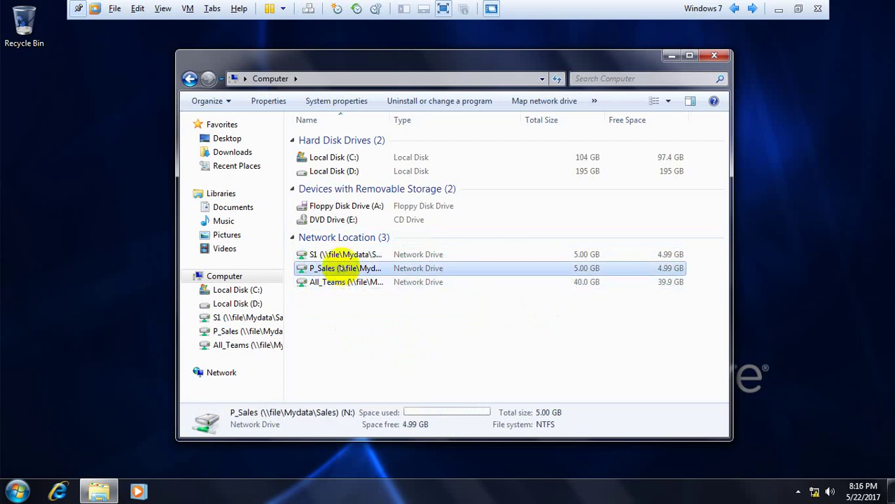
click(326, 255)
click(339, 268)
click(329, 281)
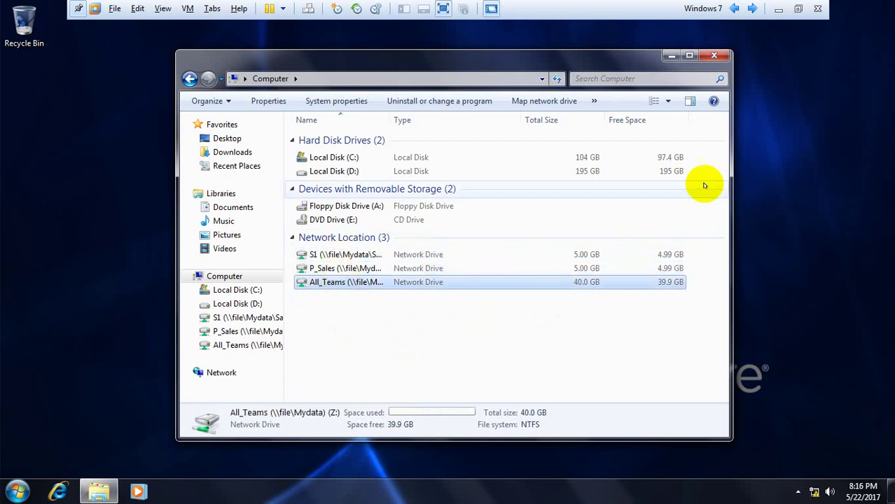
Exit full screen and bring up the 2012_R2-File Server VM.
click(443, 9)
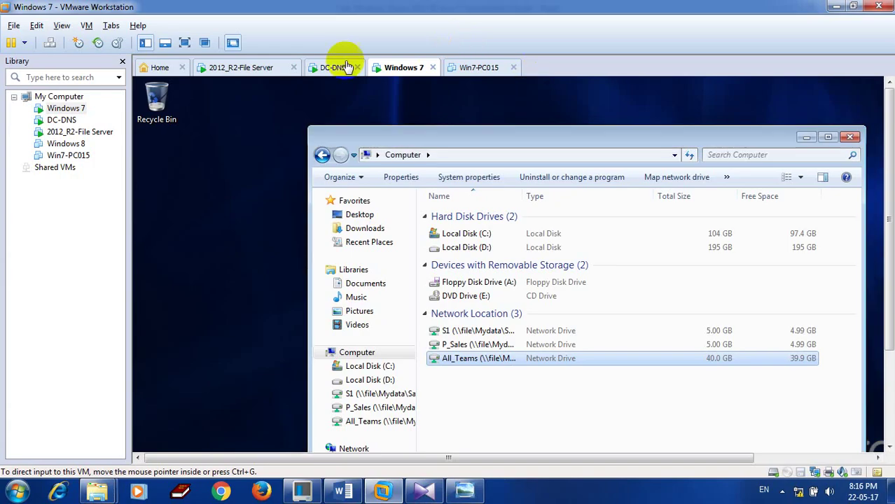
click(256, 67)
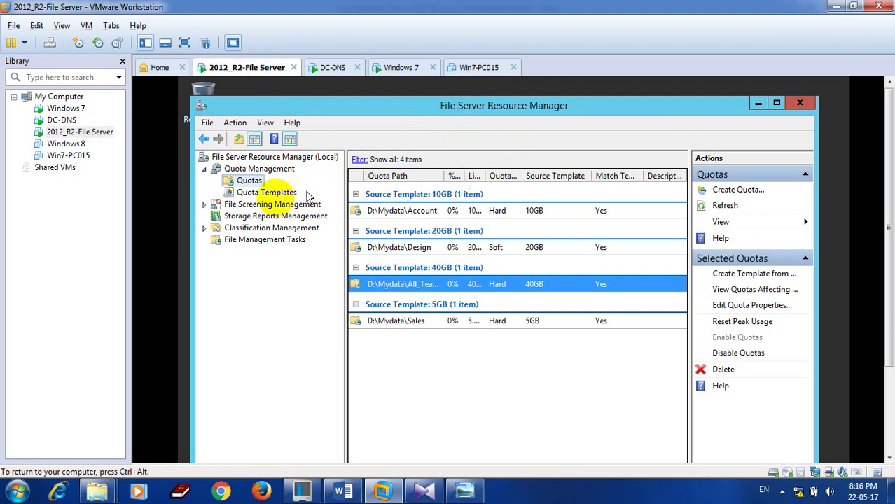
List the quota templates and compare the 5GB, 10GB, 40GB hard and 20GB soft limits.
click(266, 194)
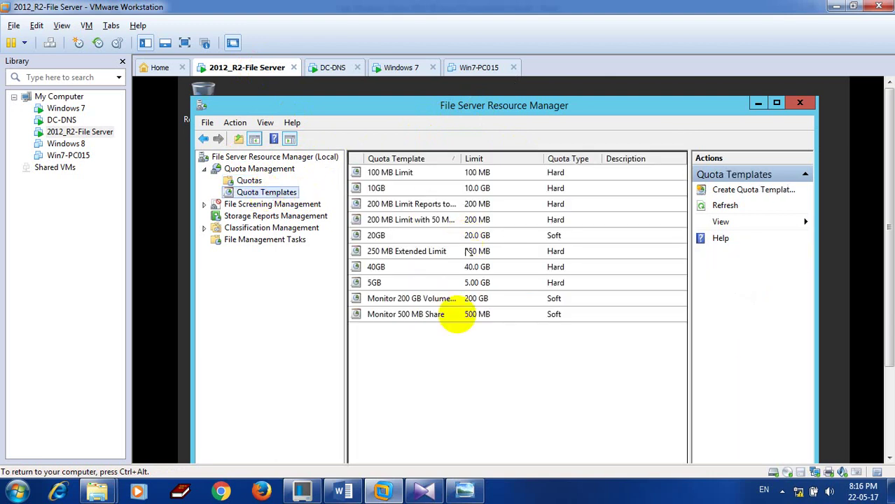
click(378, 283)
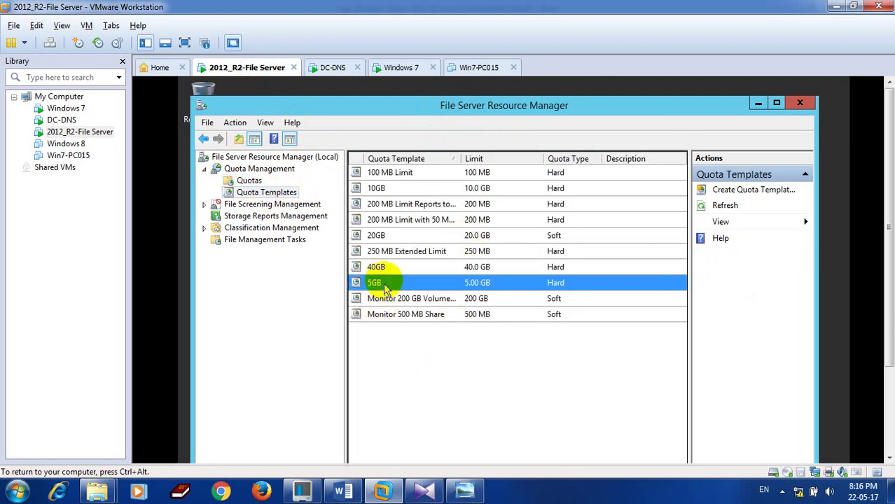
click(391, 270)
click(389, 236)
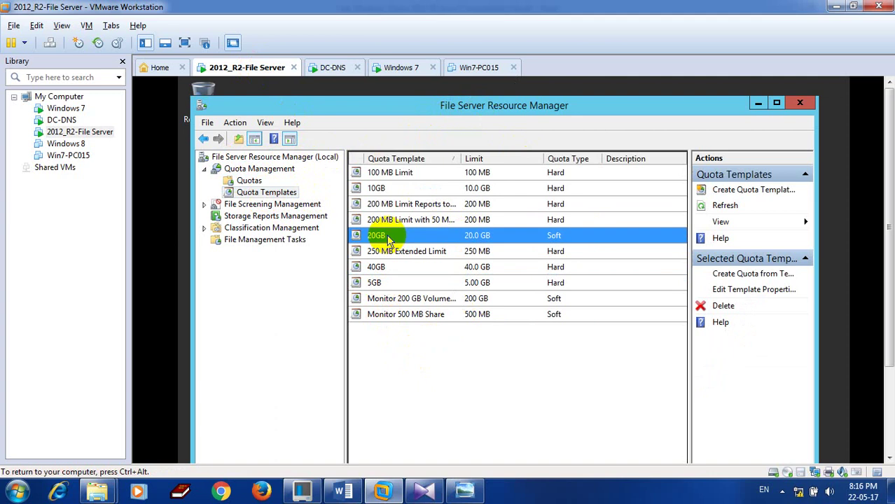
click(391, 190)
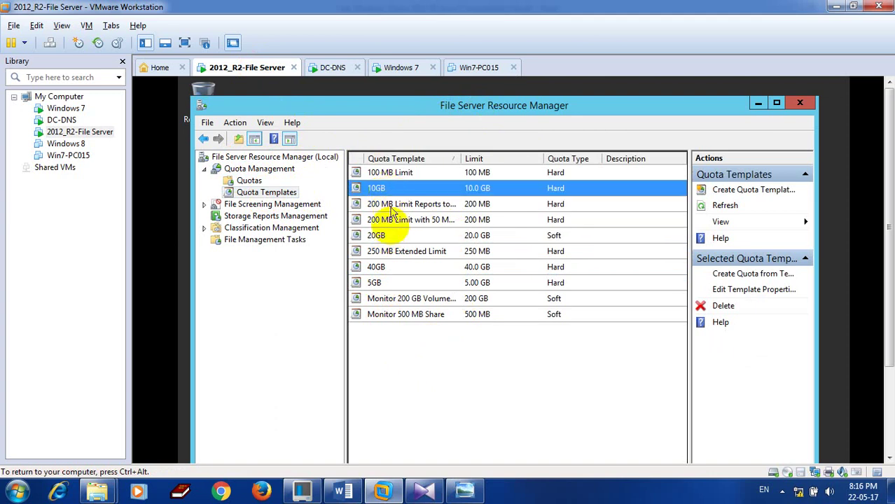
click(394, 238)
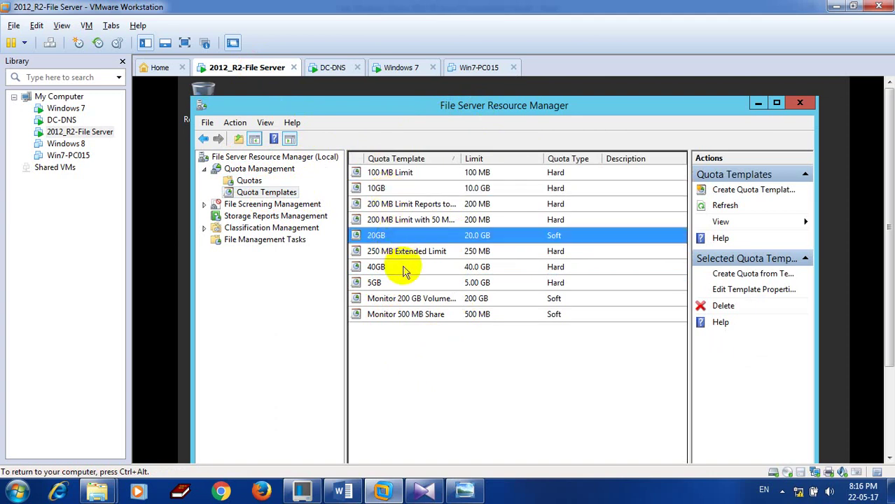
click(404, 269)
click(400, 284)
click(402, 268)
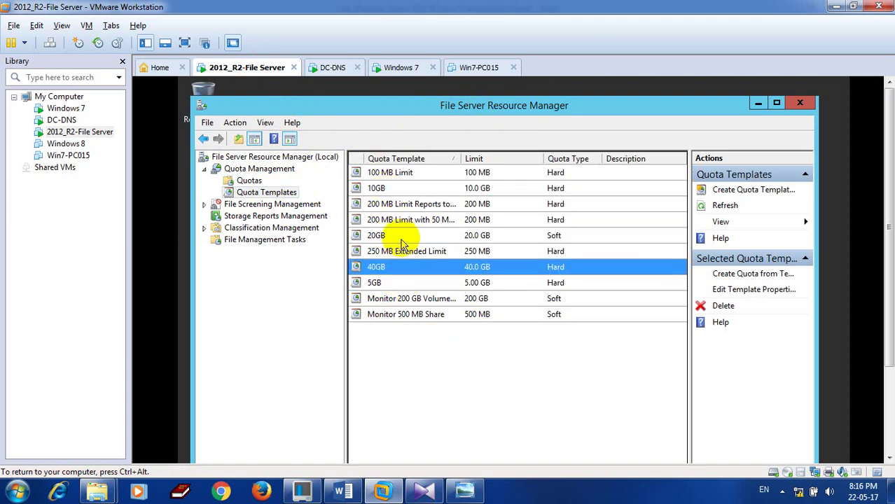
click(399, 238)
click(411, 284)
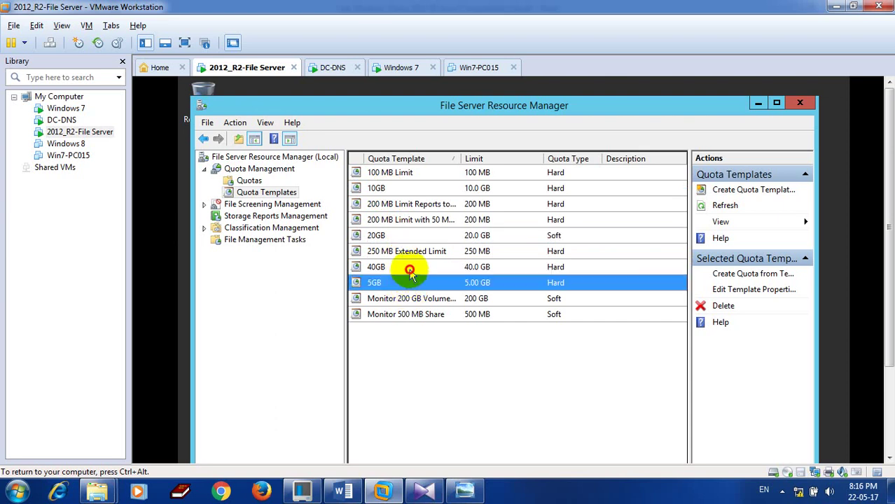
click(410, 270)
click(406, 238)
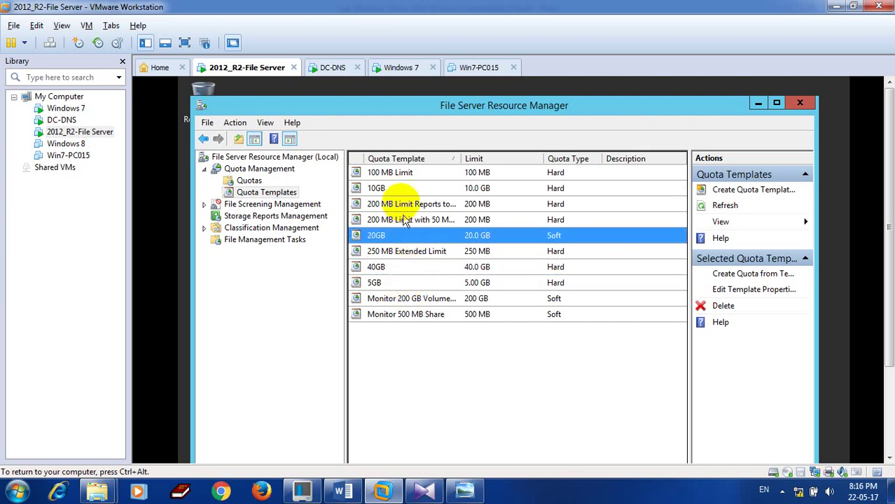
click(406, 189)
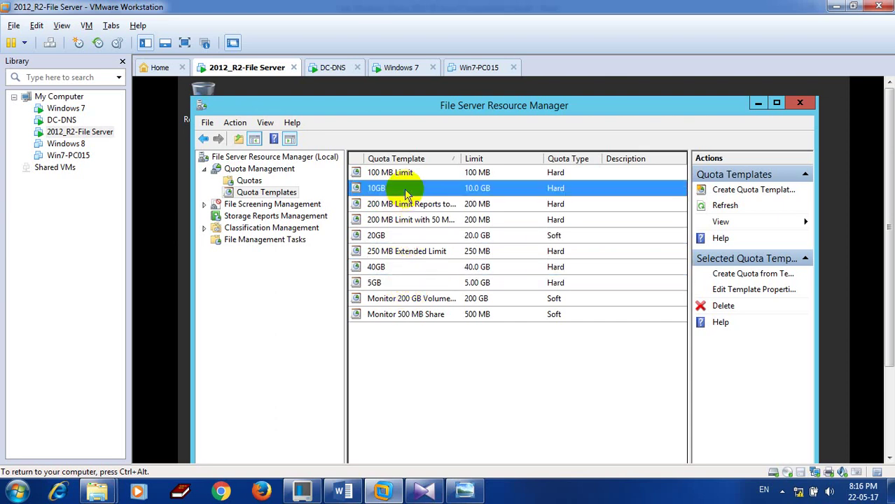